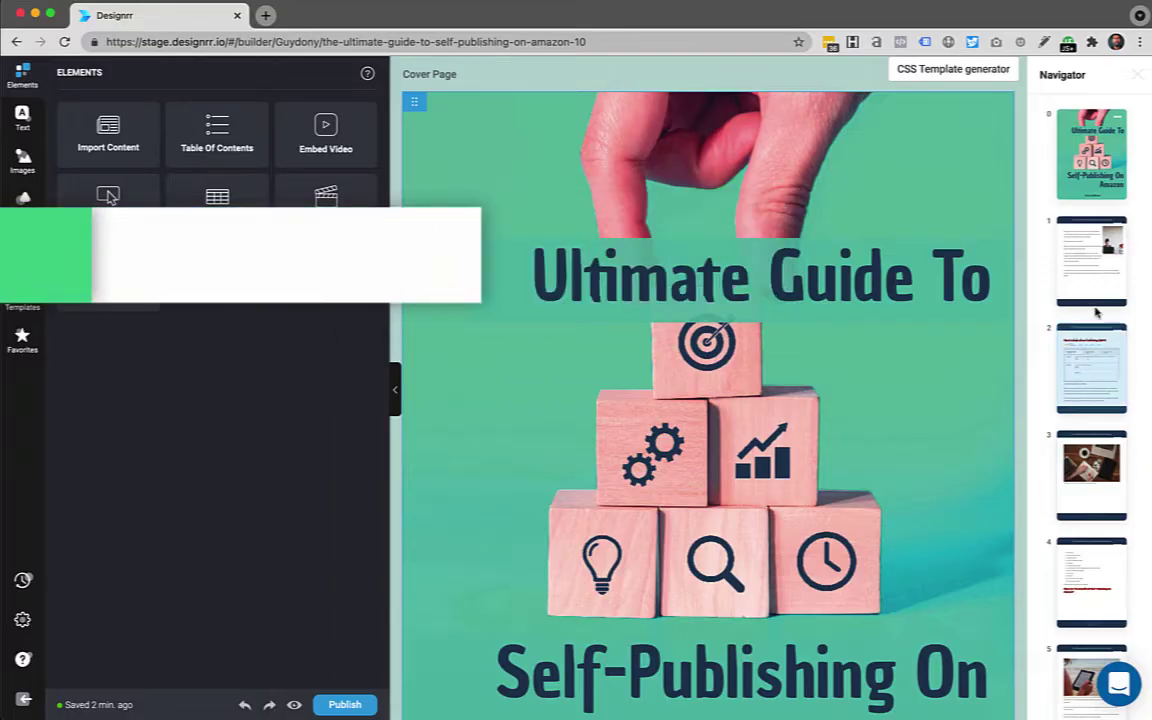
# - Open page 7, with the laptop photo, from the Navigator and show its page actions menu
pyautogui.scroll(-2, 1103, 477)
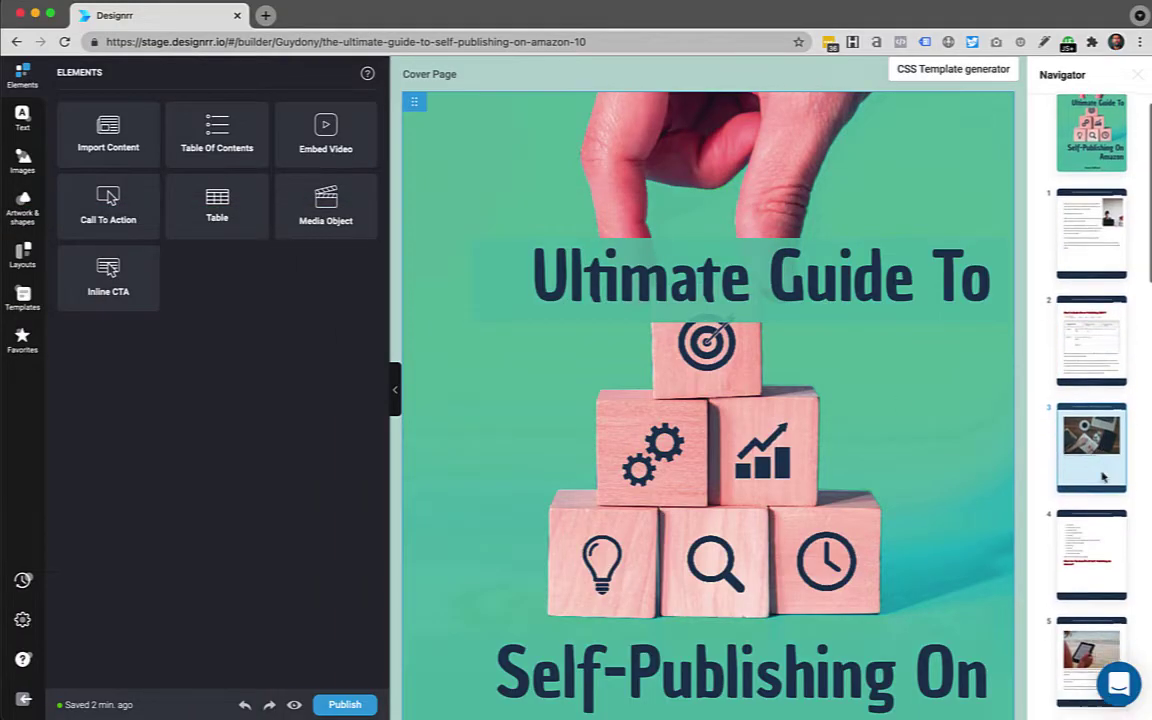
pyautogui.scroll(-3, 1103, 477)
pyautogui.scroll(-3, 1103, 477)
pyautogui.scroll(-2, 1103, 477)
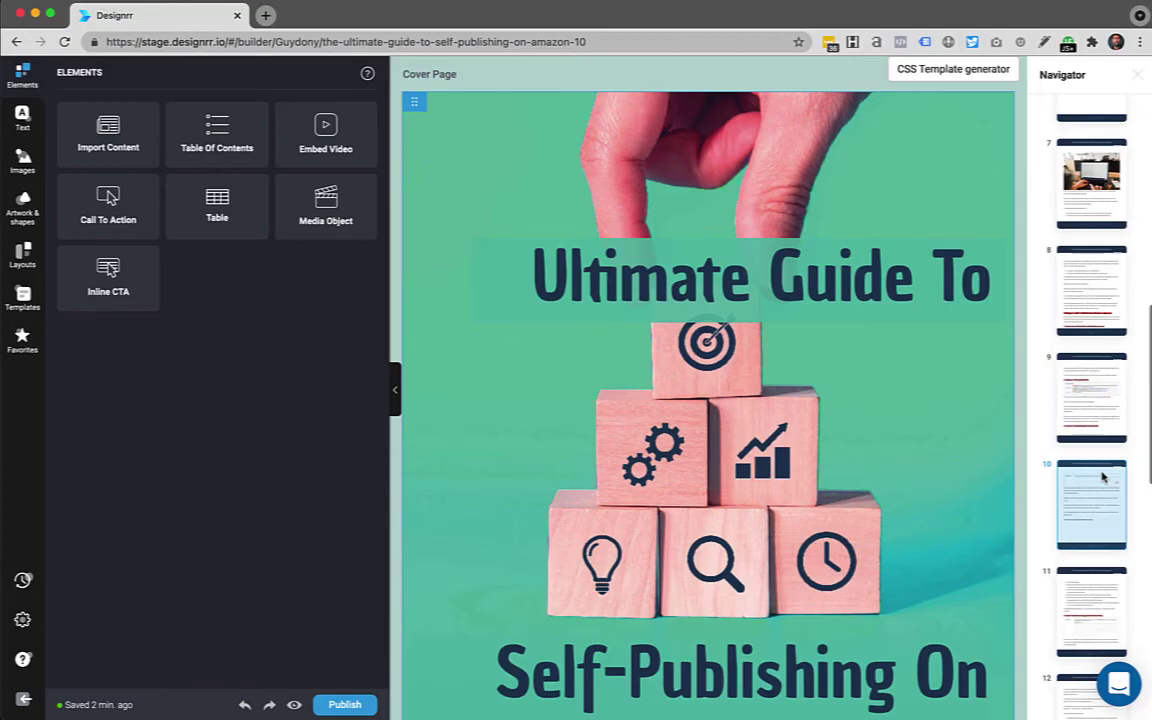
pyautogui.scroll(3, 1104, 476)
pyautogui.click(1087, 323)
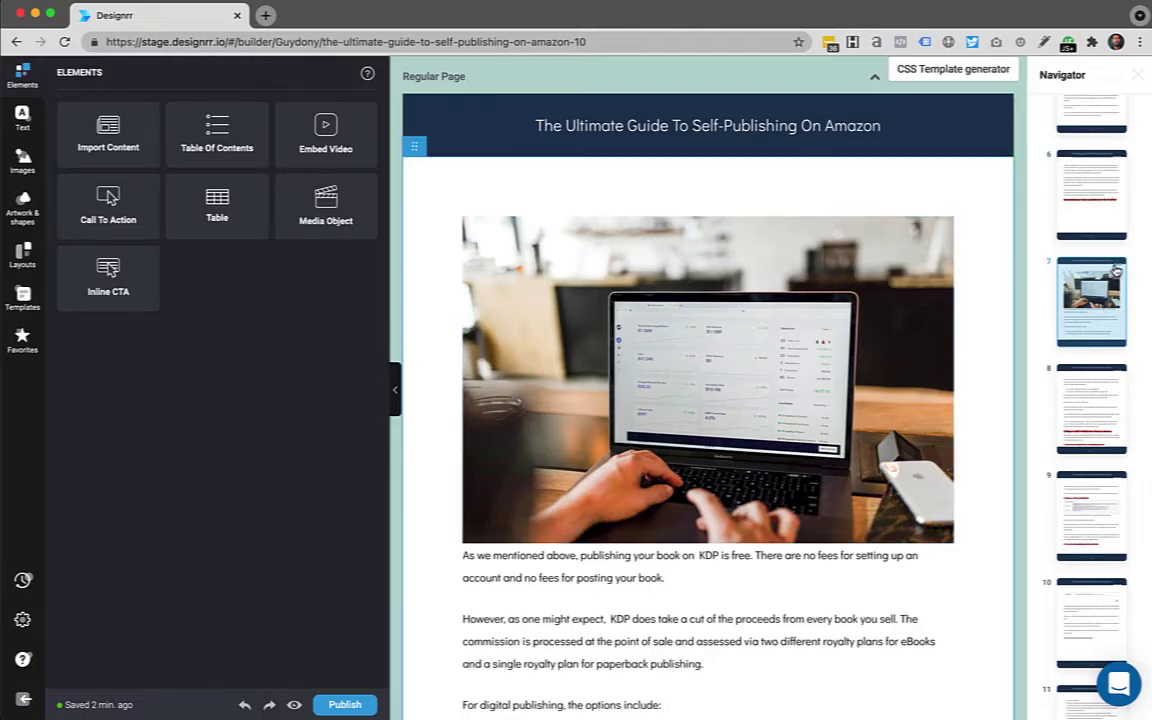
pyautogui.click(1118, 268)
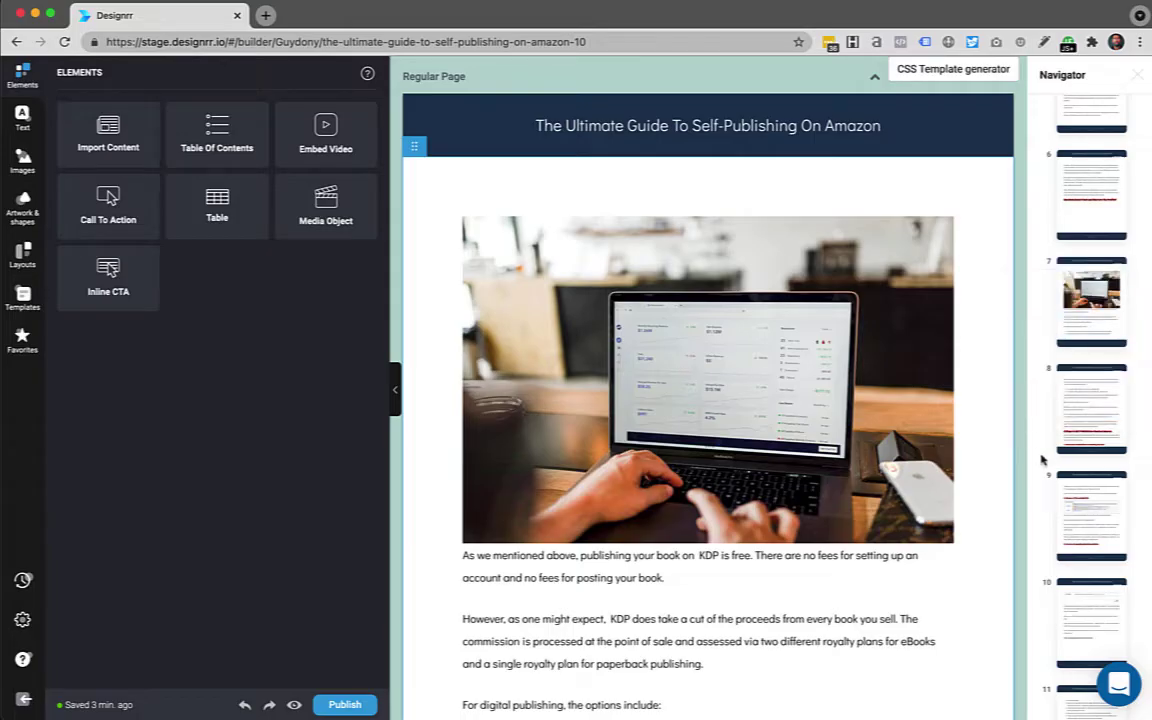
# - Toggle the Navigator and Elements panels, then drag the Elements panel to about half its width
pyautogui.click(1137, 80)
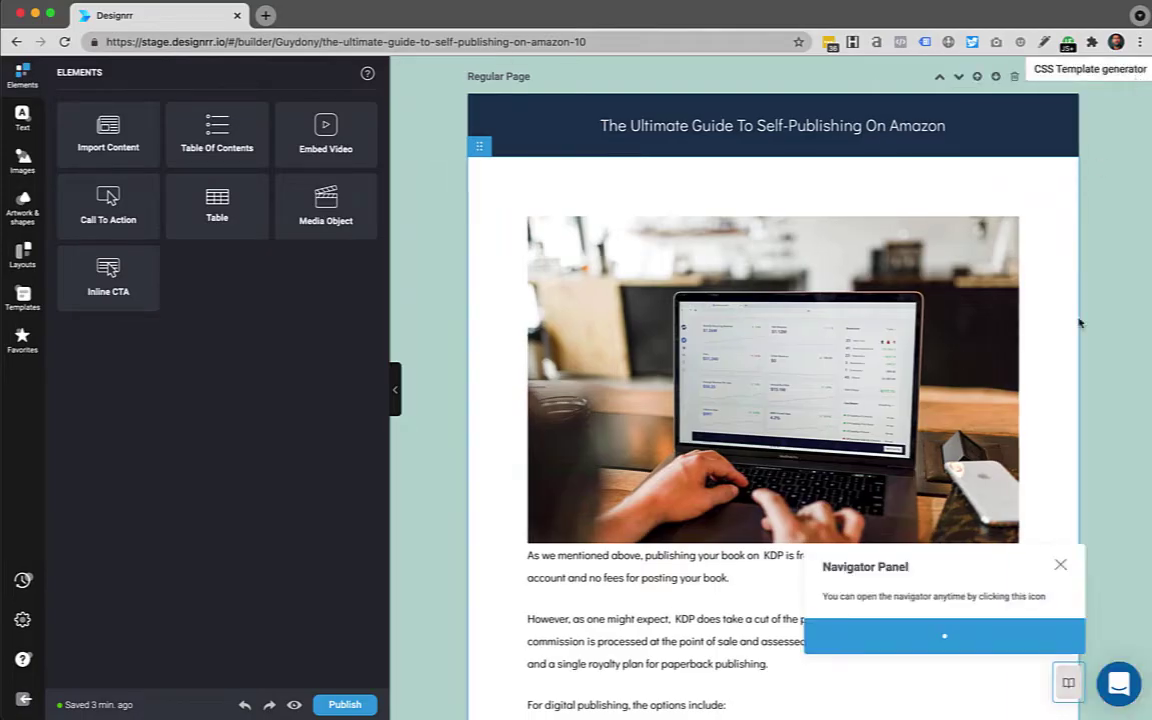
pyautogui.click(1069, 684)
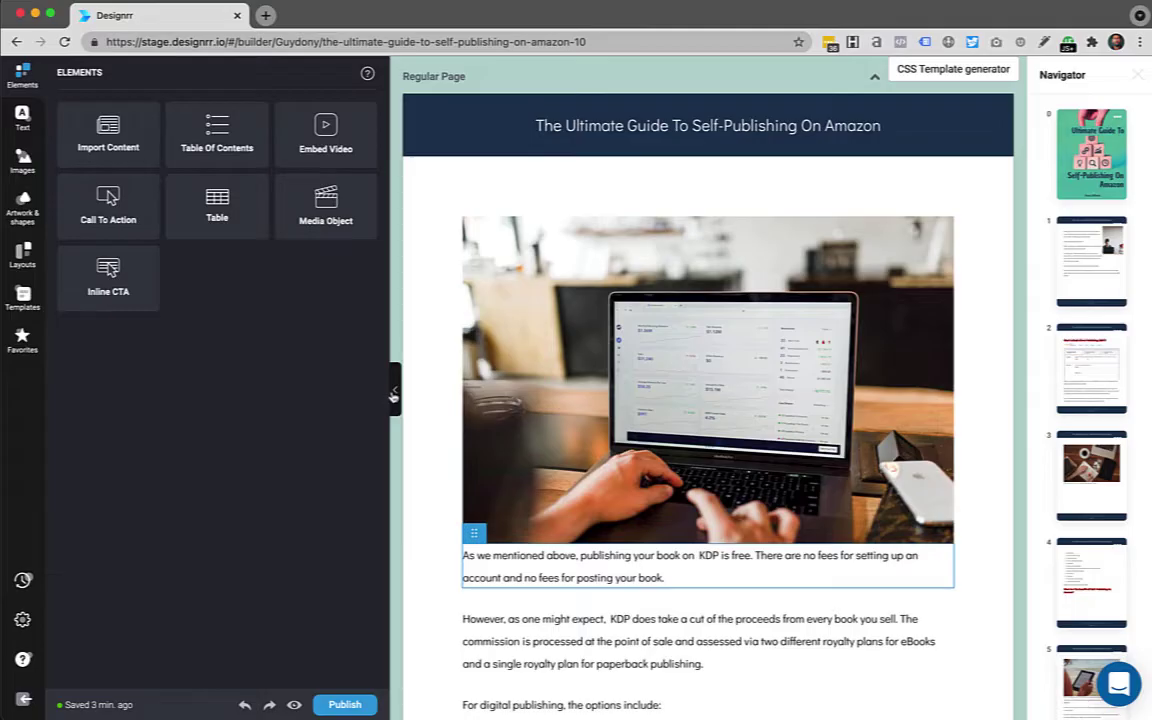
pyautogui.click(394, 390)
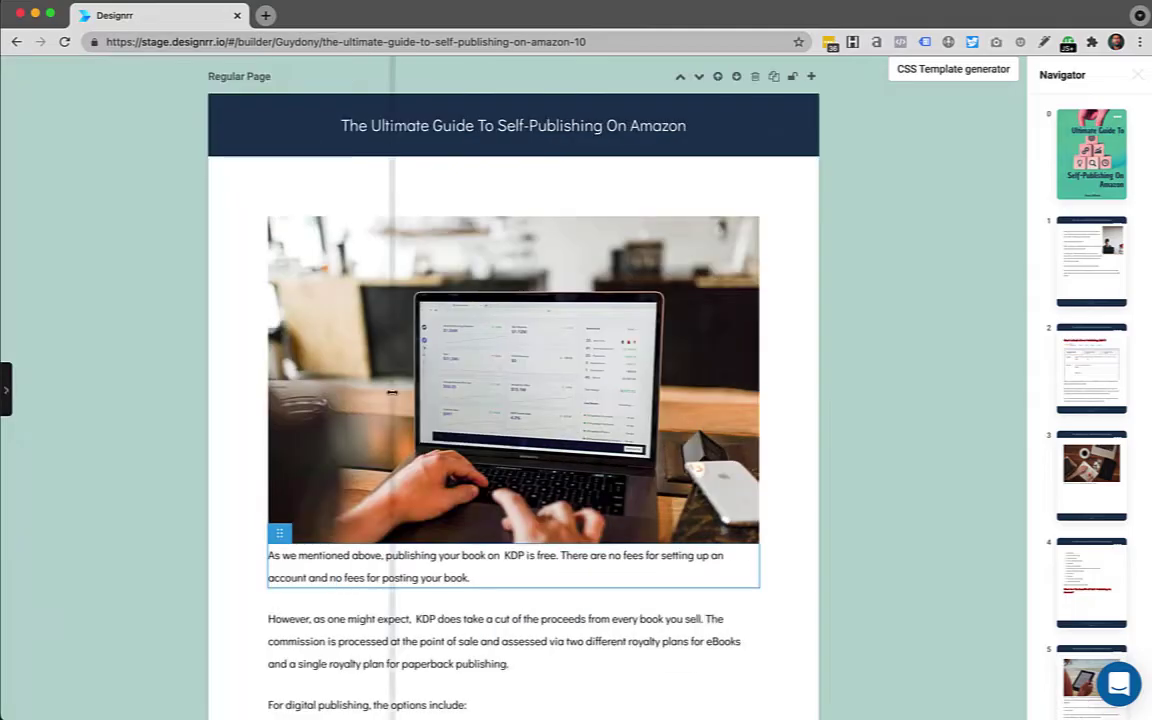
pyautogui.click(6, 390)
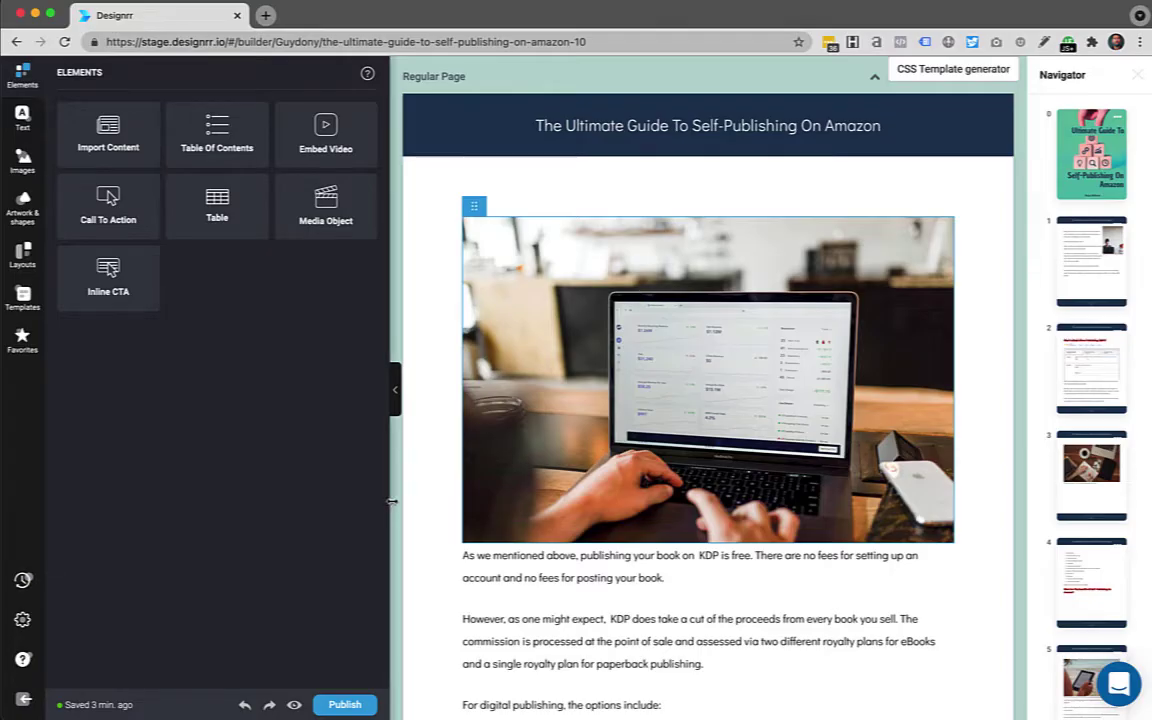
pyautogui.moveTo(390, 503); pyautogui.dragTo(194, 505)
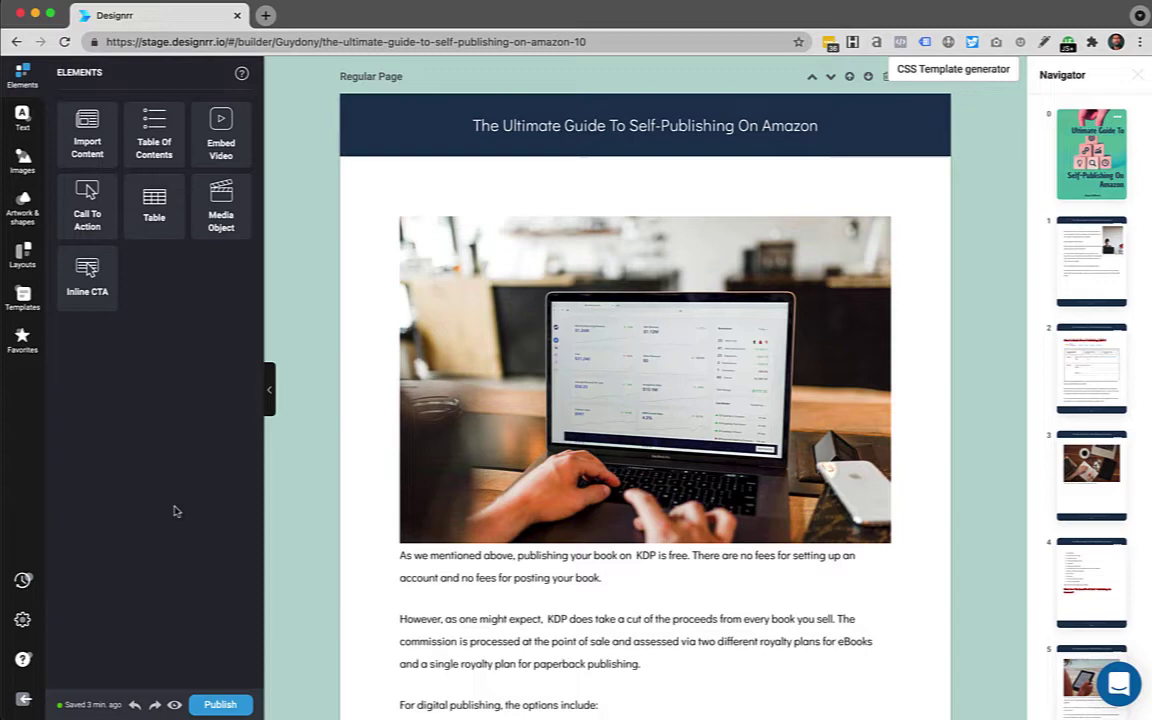
pyautogui.scroll(-2, 548, 507)
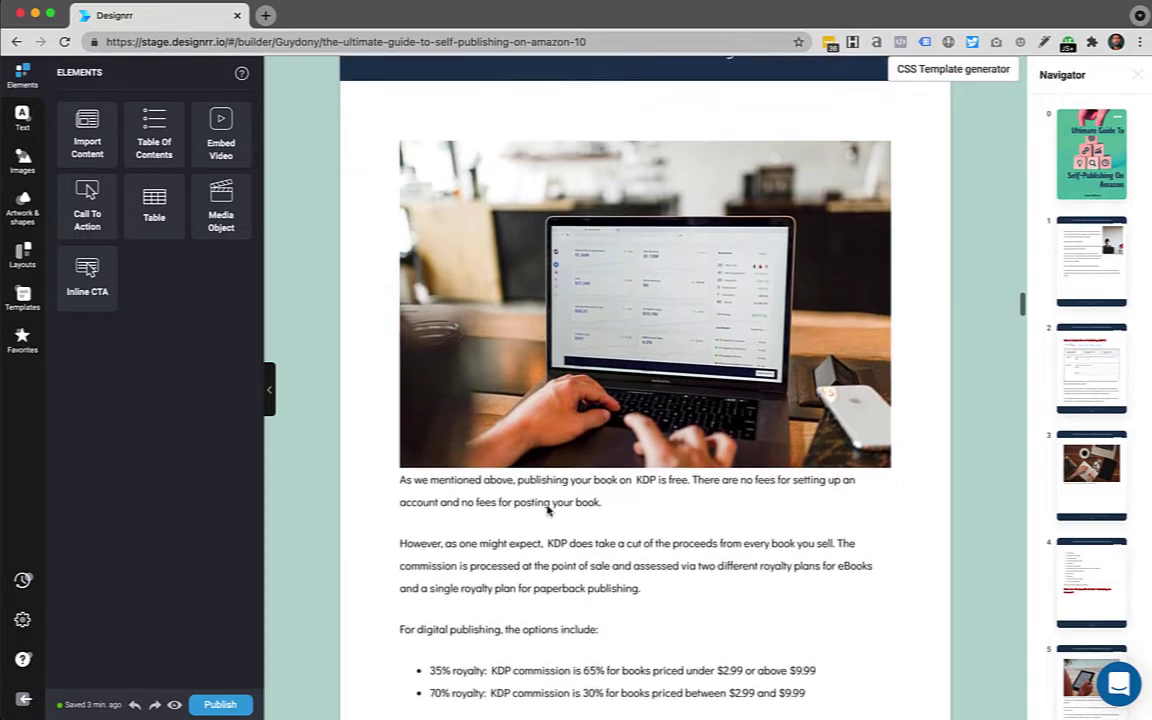
# - Insert the test text 'abc' inside 'expect' in the 'However, as one might expect' paragraph
pyautogui.scroll(-2, 548, 510)
pyautogui.scroll(-1, 546, 490)
pyautogui.click(460, 408)
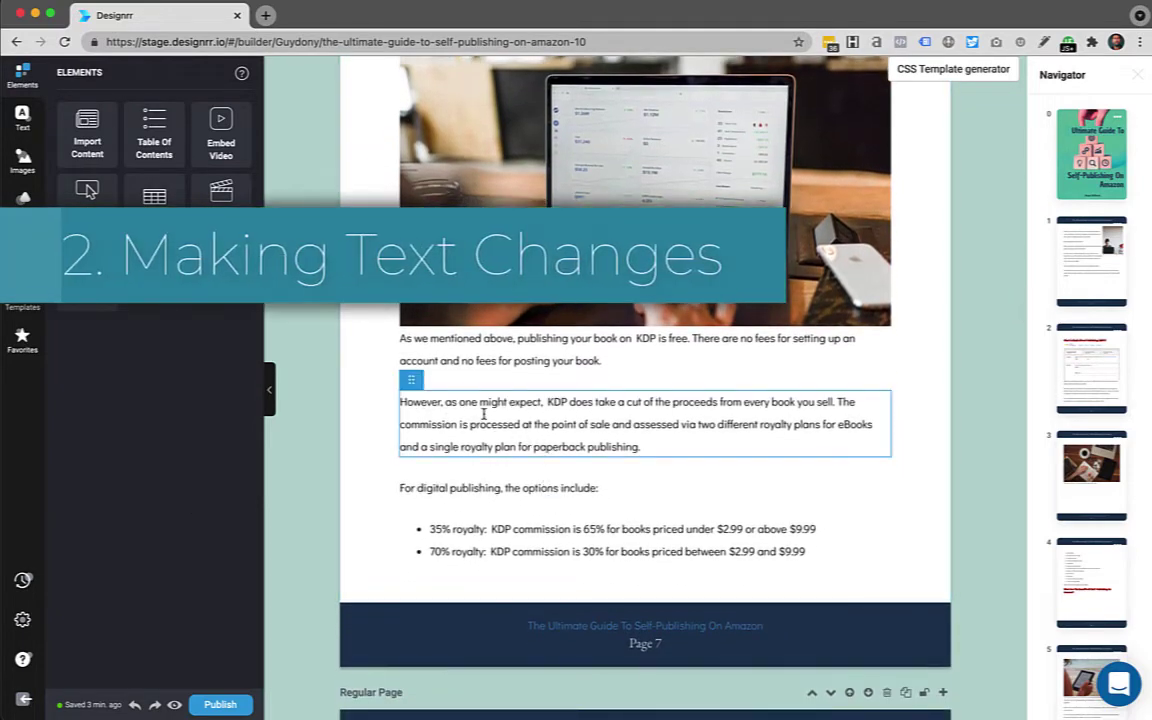
pyautogui.click(528, 403)
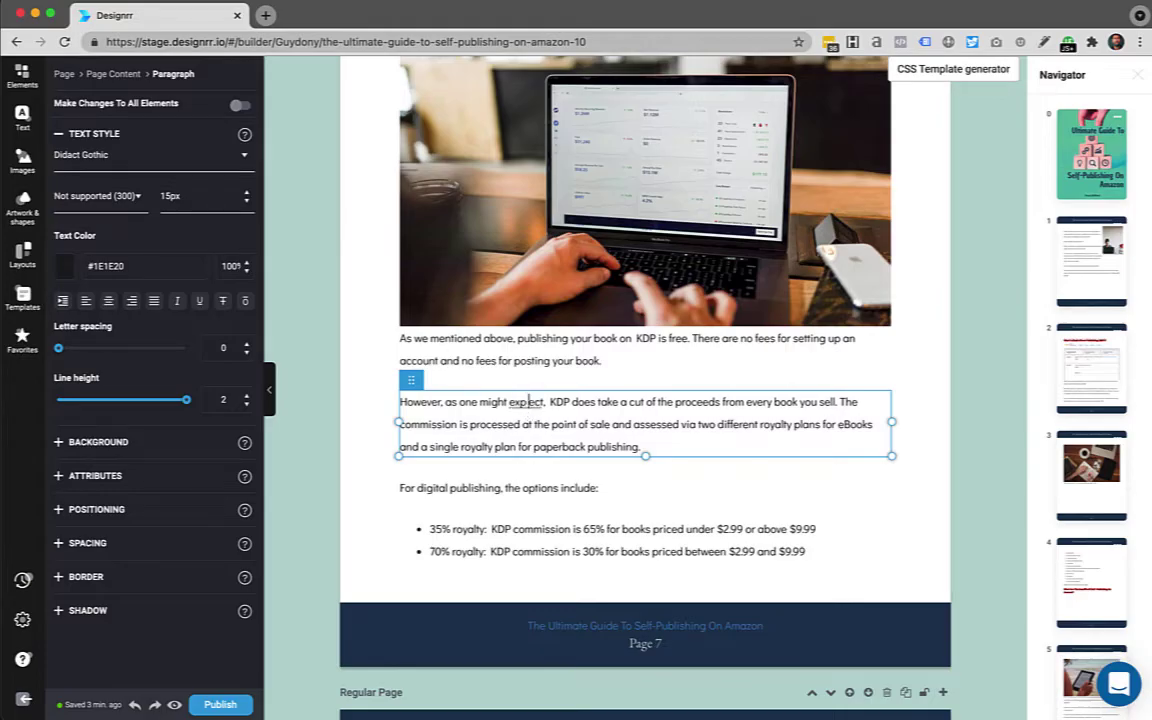
pyautogui.write('abc')
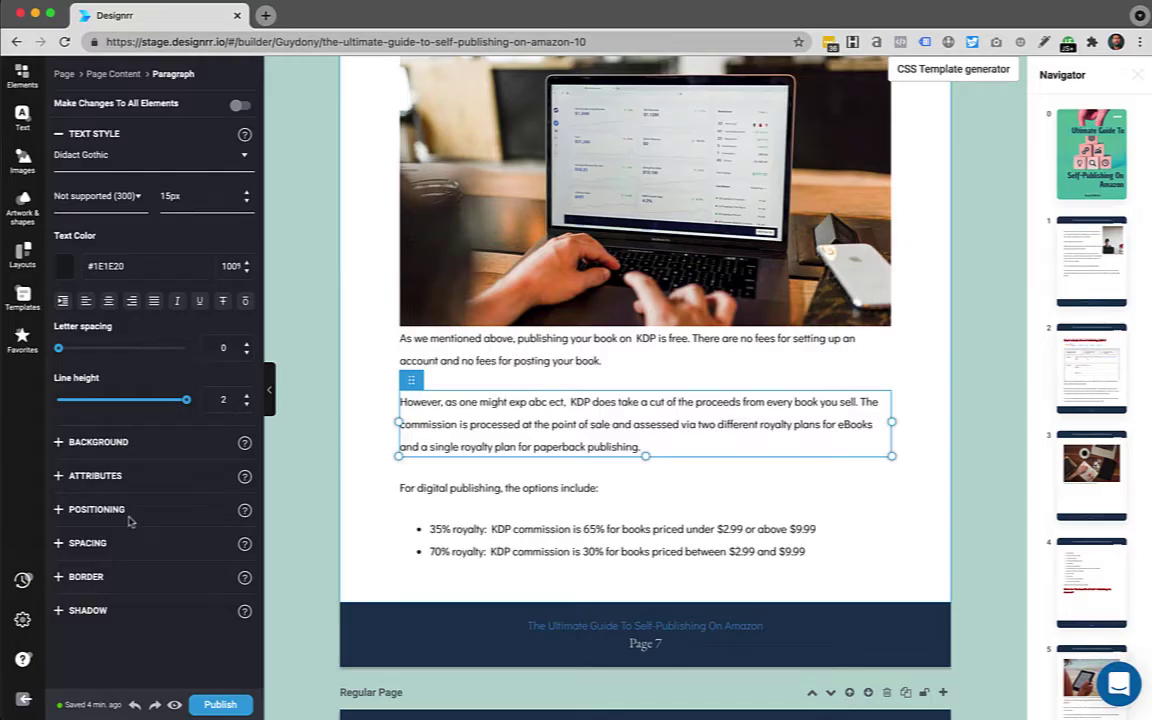
pyautogui.scroll(-12, 512, 300)
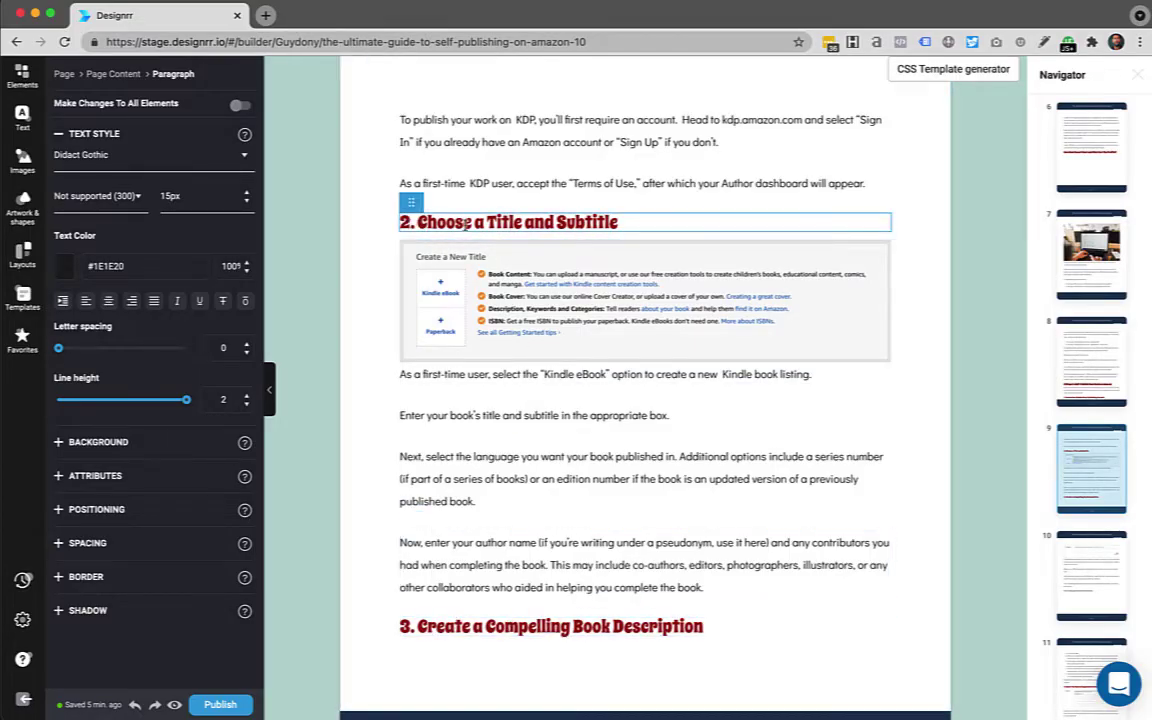
# - Switch all section headings like '2. Choose a Title and Subtitle' to the Arimo font
pyautogui.click(465, 224)
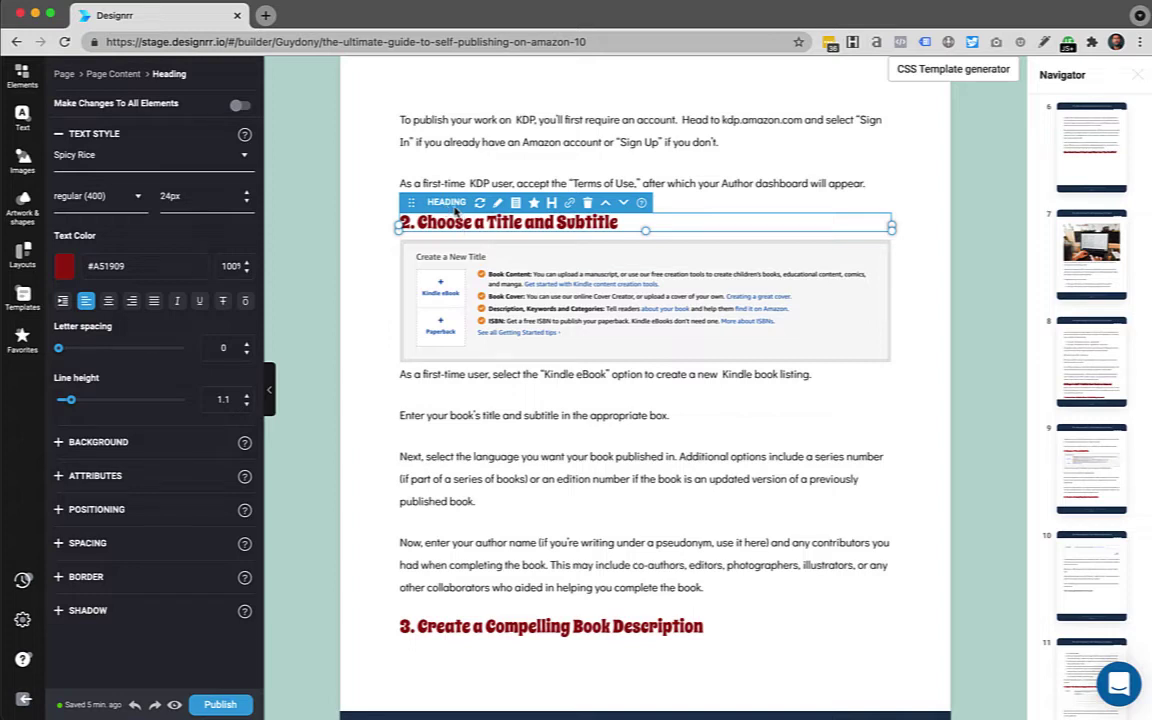
pyautogui.click(238, 112)
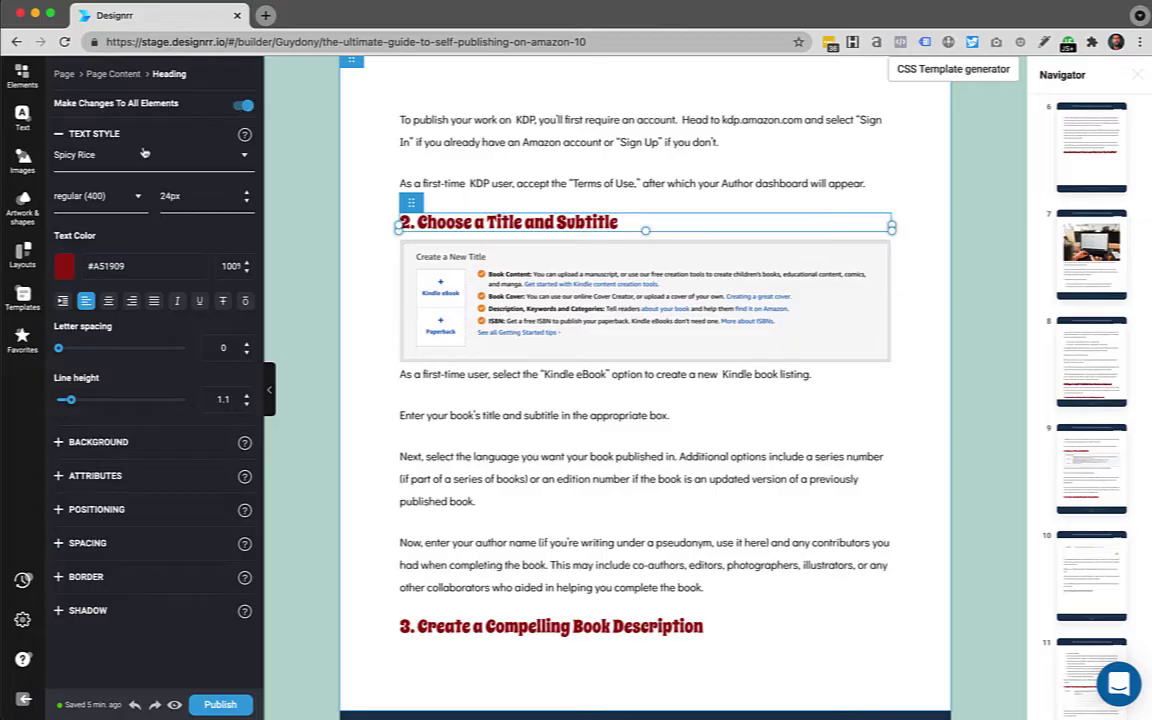
pyautogui.click(85, 160)
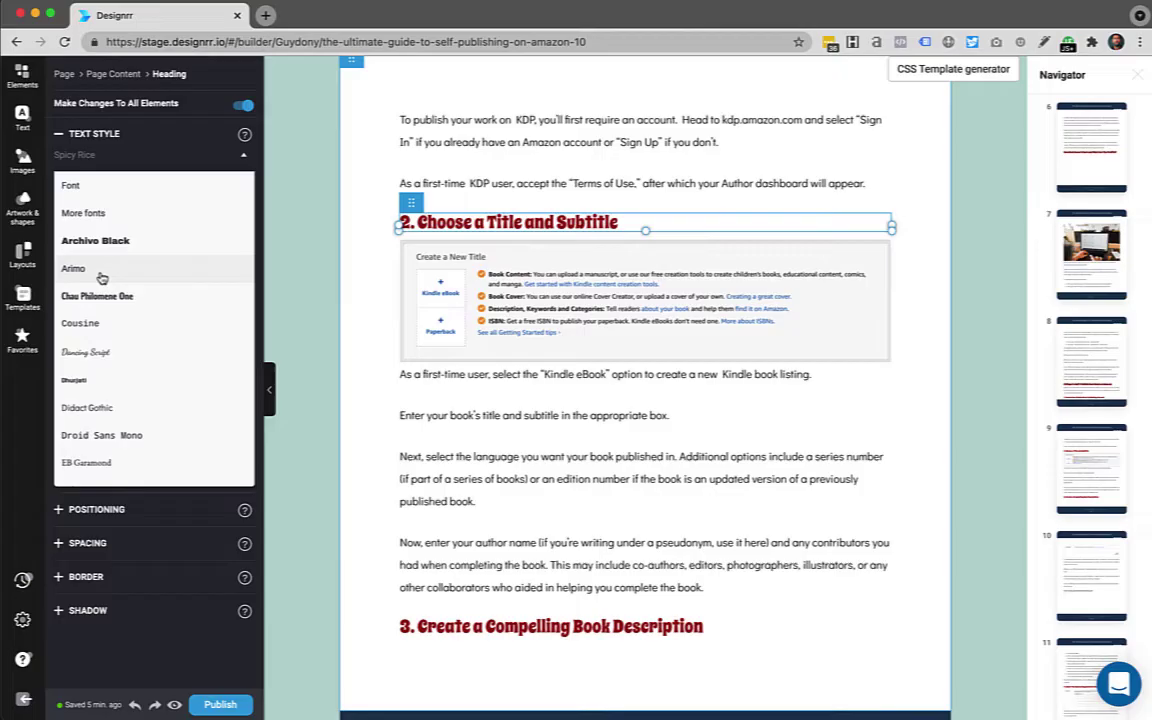
pyautogui.click(101, 278)
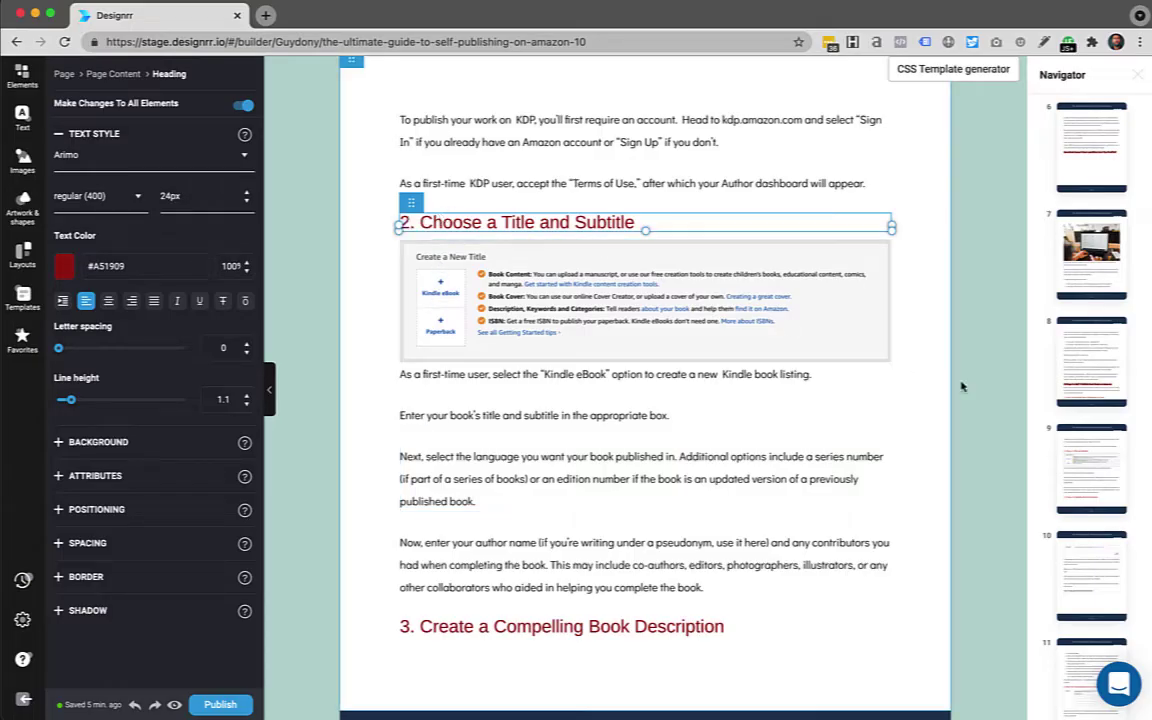
# - On page 8, switch the '8 Steps to Self-Publish' heading and matching headings to Arimo
pyautogui.click(1078, 363)
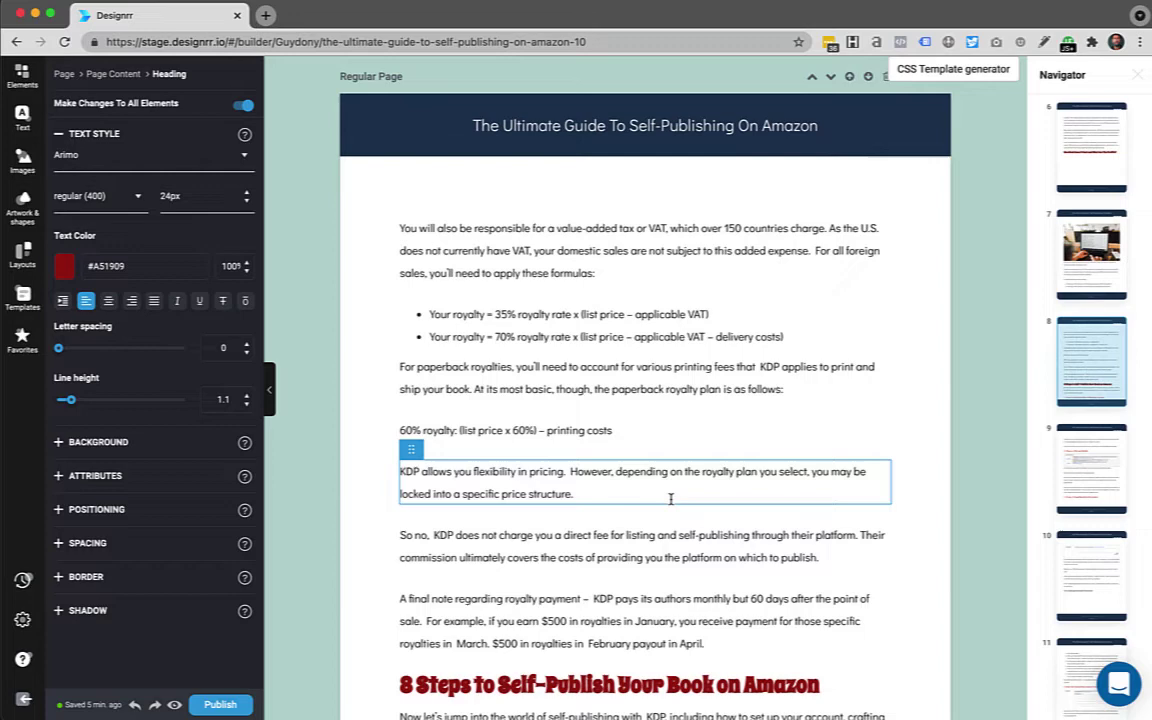
pyautogui.scroll(-3, 519, 470)
pyautogui.scroll(-2, 676, 501)
pyautogui.click(552, 443)
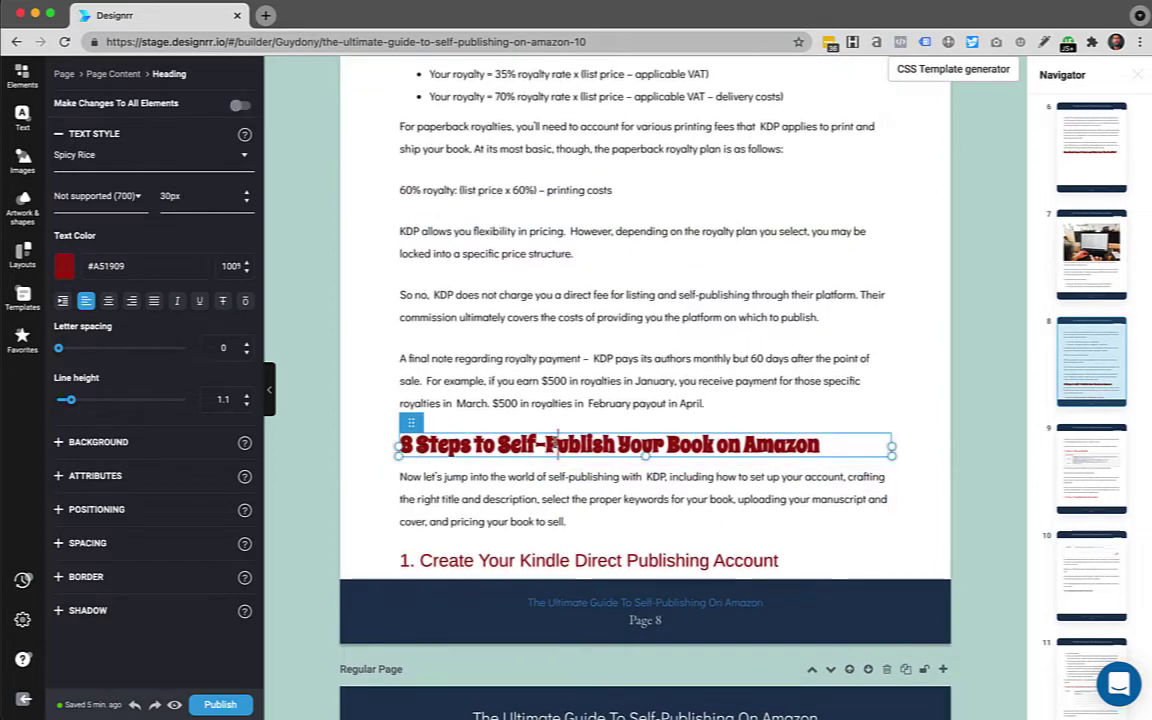
pyautogui.scroll(-1, 552, 443)
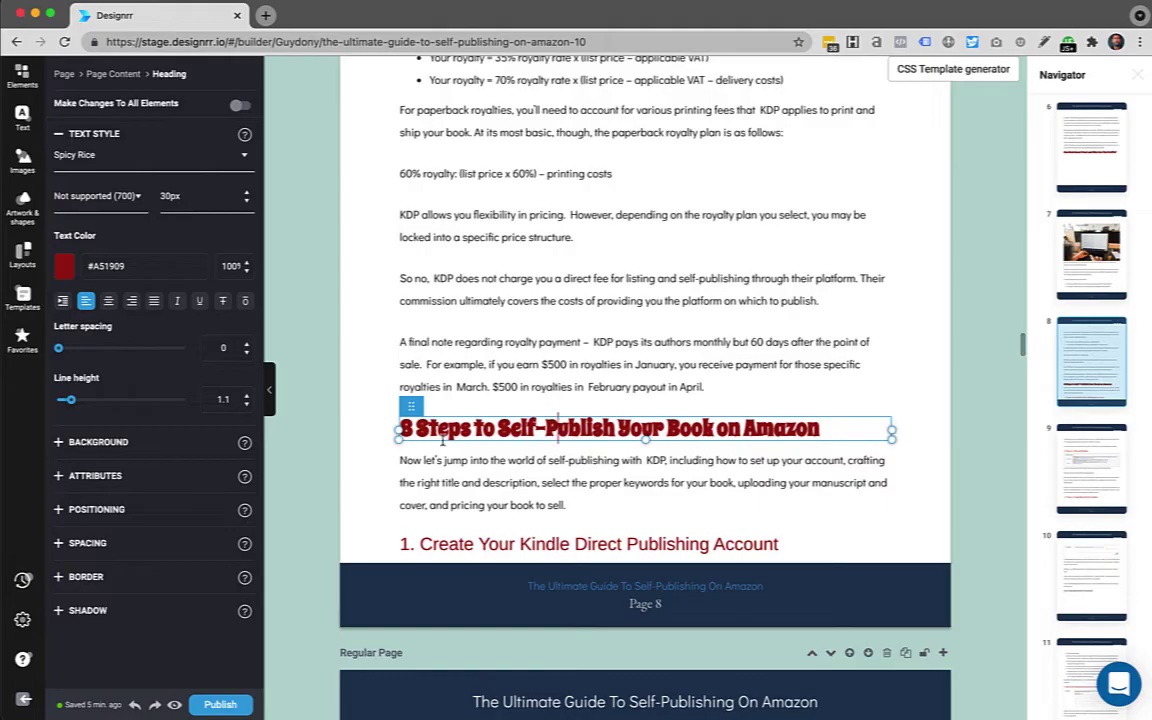
pyautogui.click(243, 107)
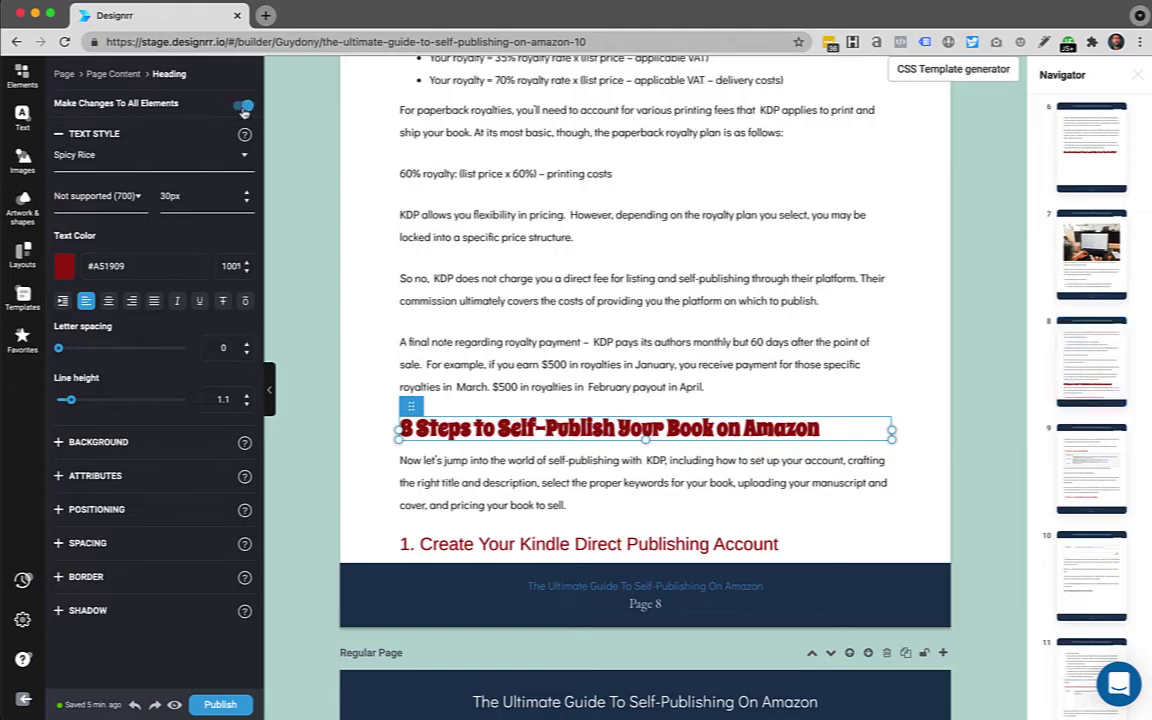
pyautogui.click(88, 152)
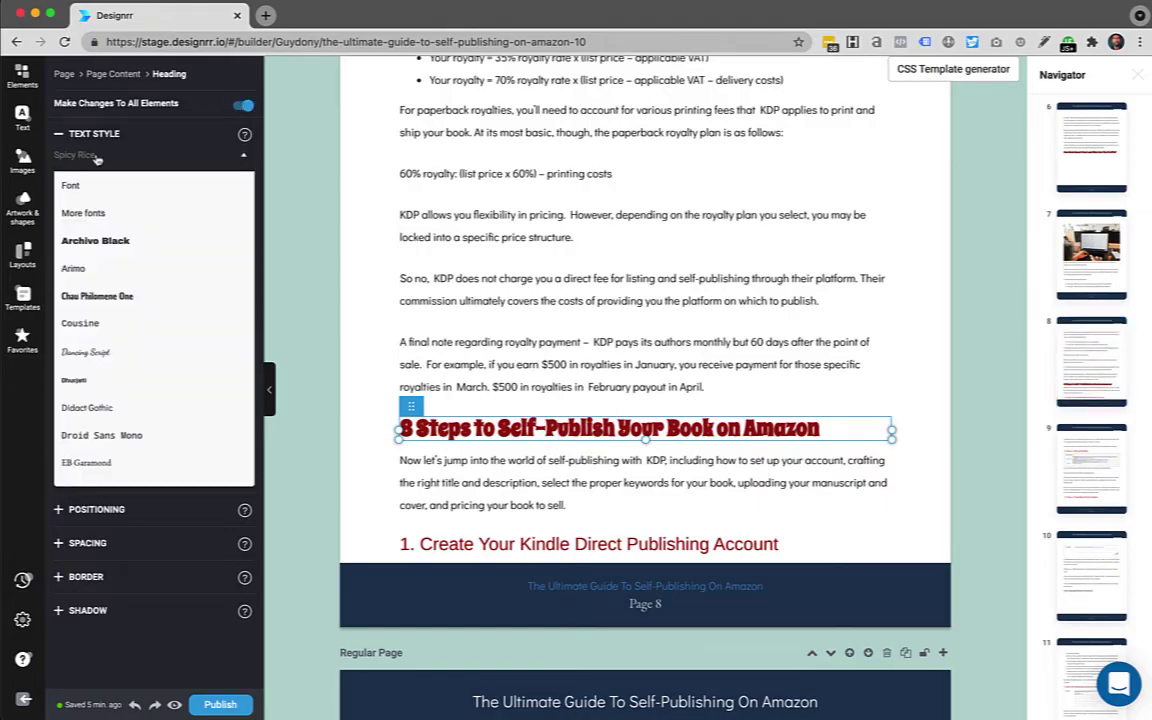
pyautogui.click(74, 268)
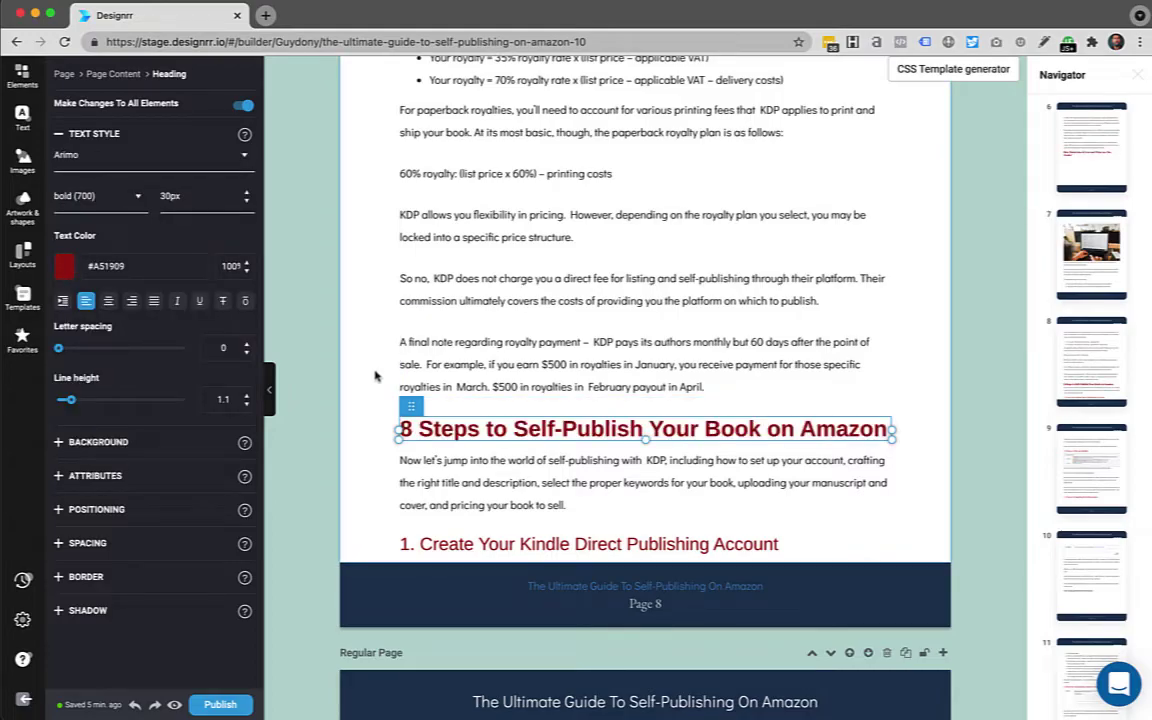
pyautogui.click(376, 375)
pyautogui.scroll(-2, 376, 375)
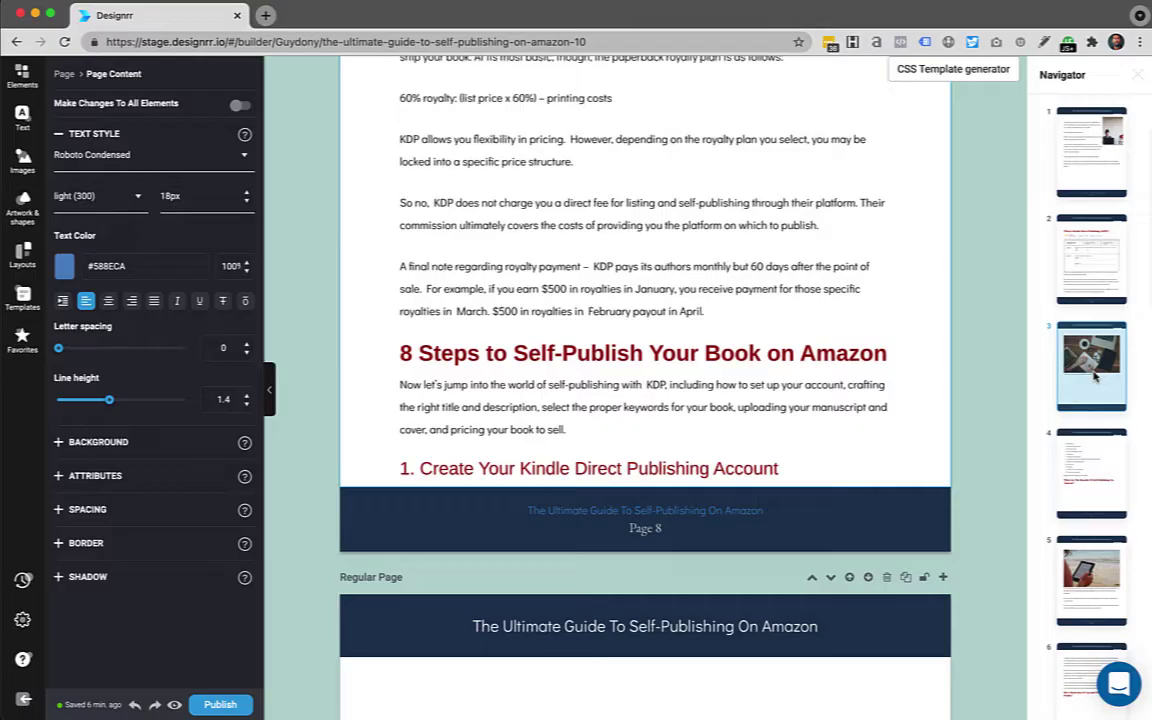
pyautogui.scroll(-5, 1097, 326)
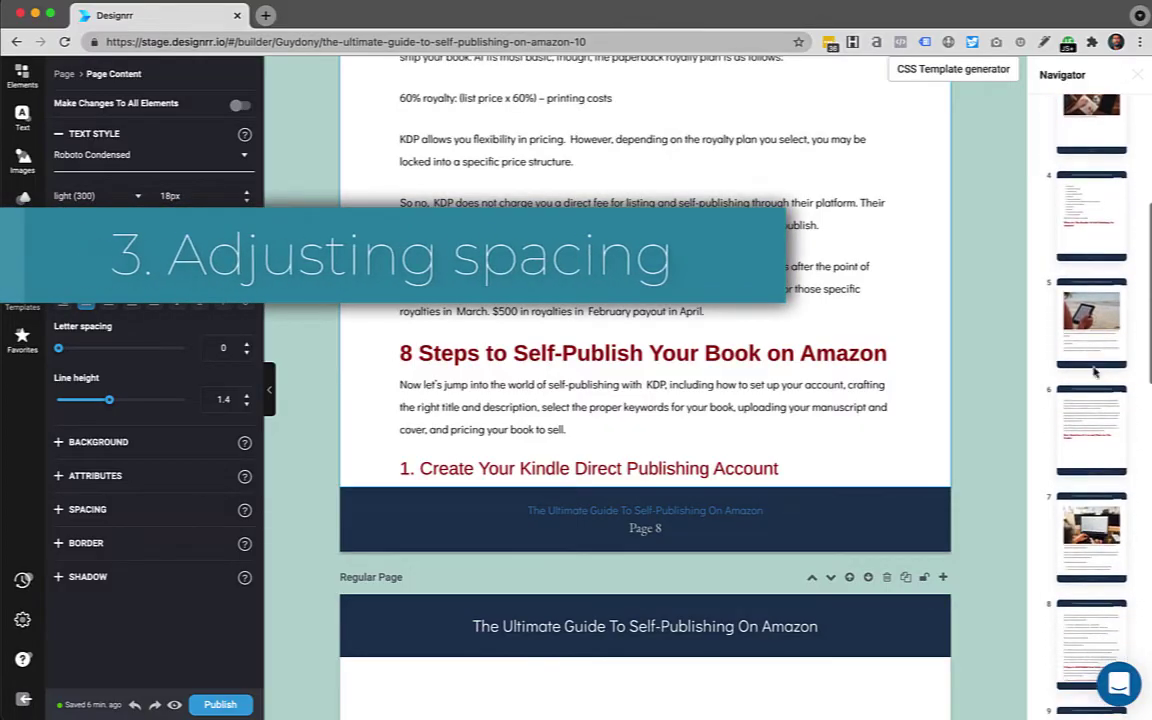
pyautogui.click(1097, 326)
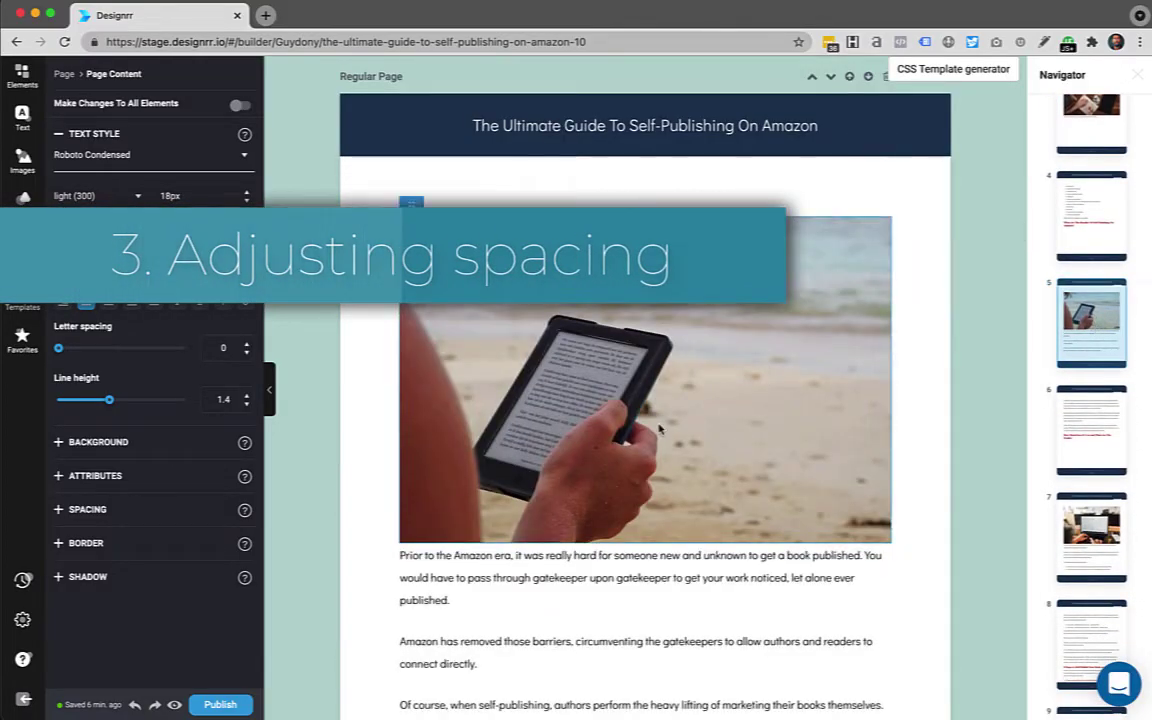
pyautogui.scroll(-2, 659, 428)
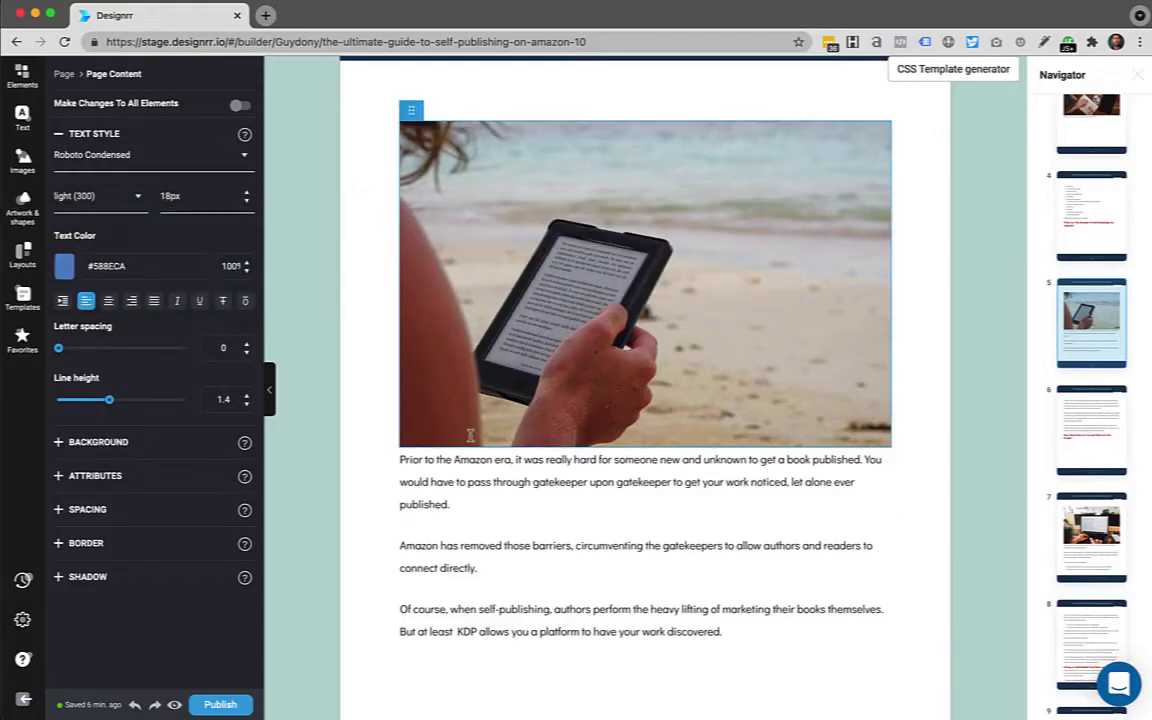
pyautogui.click(475, 472)
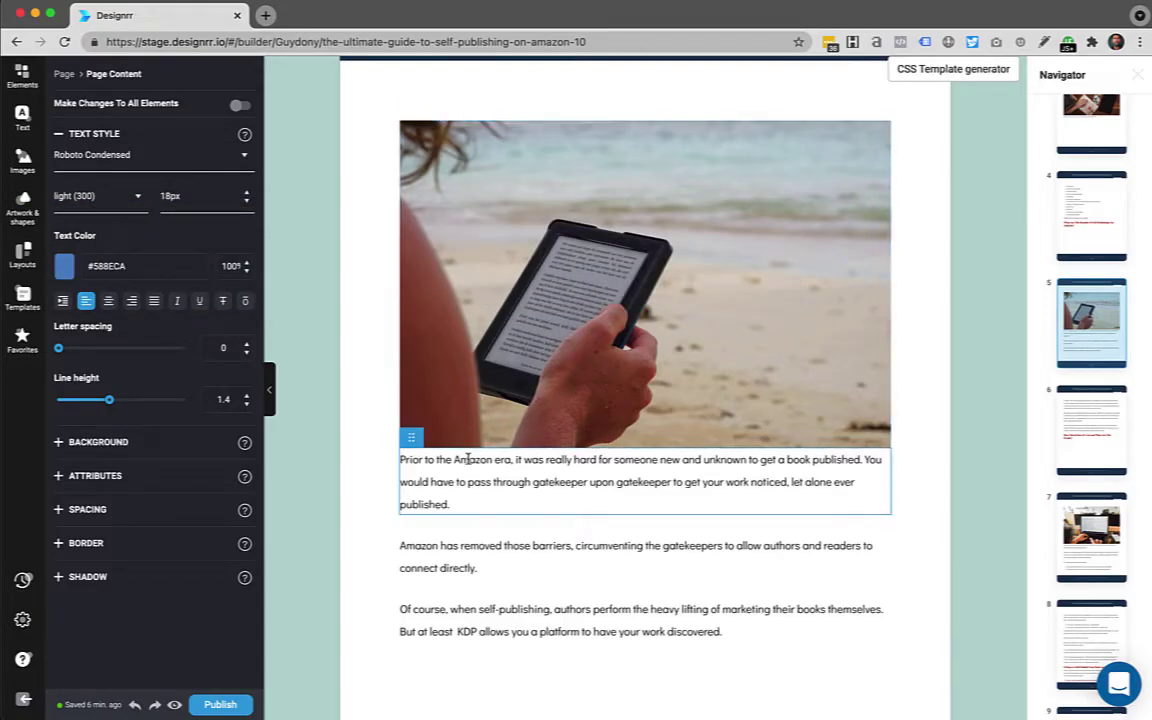
pyautogui.scroll(-3, 662, 400)
pyautogui.scroll(-3, 662, 400)
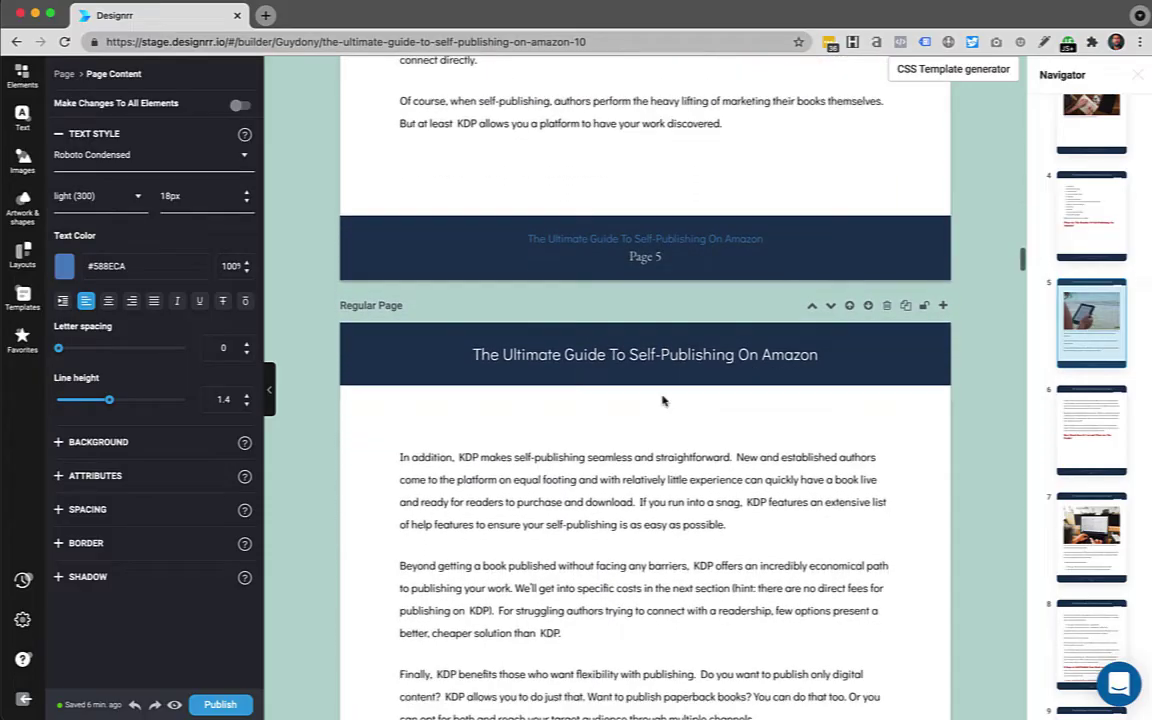
pyautogui.scroll(-4, 662, 400)
pyautogui.scroll(-2, 662, 400)
pyautogui.scroll(-2, 662, 400)
pyautogui.scroll(-1, 662, 400)
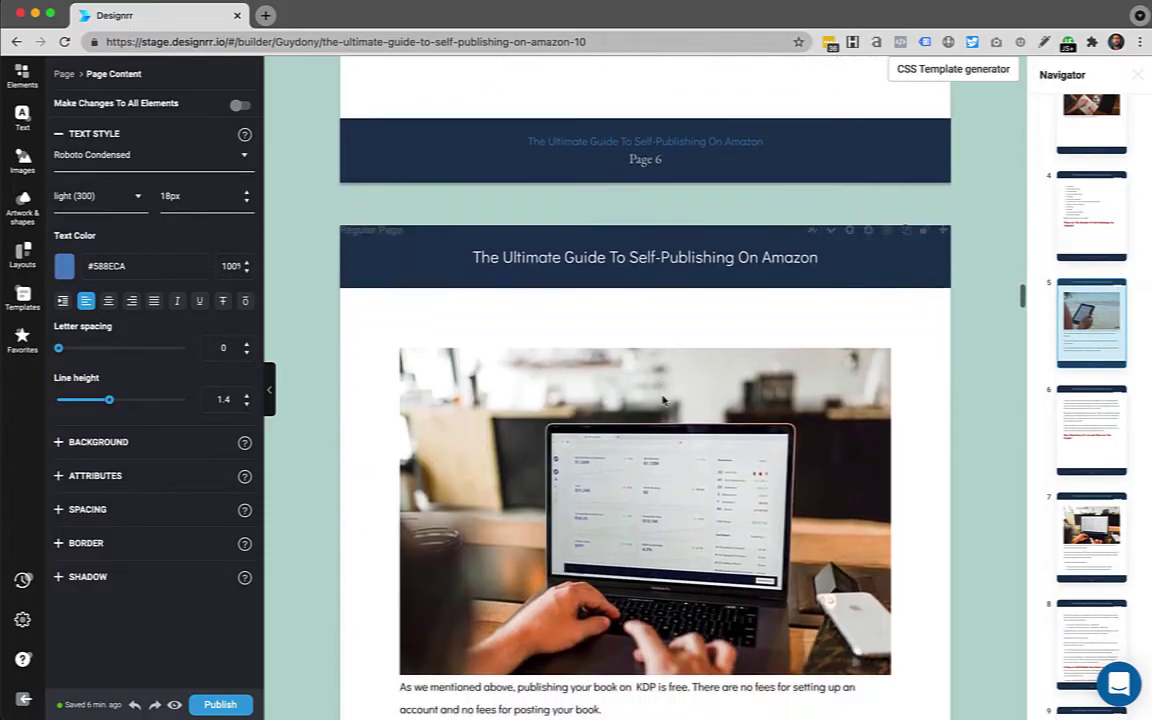
pyautogui.scroll(-2, 662, 400)
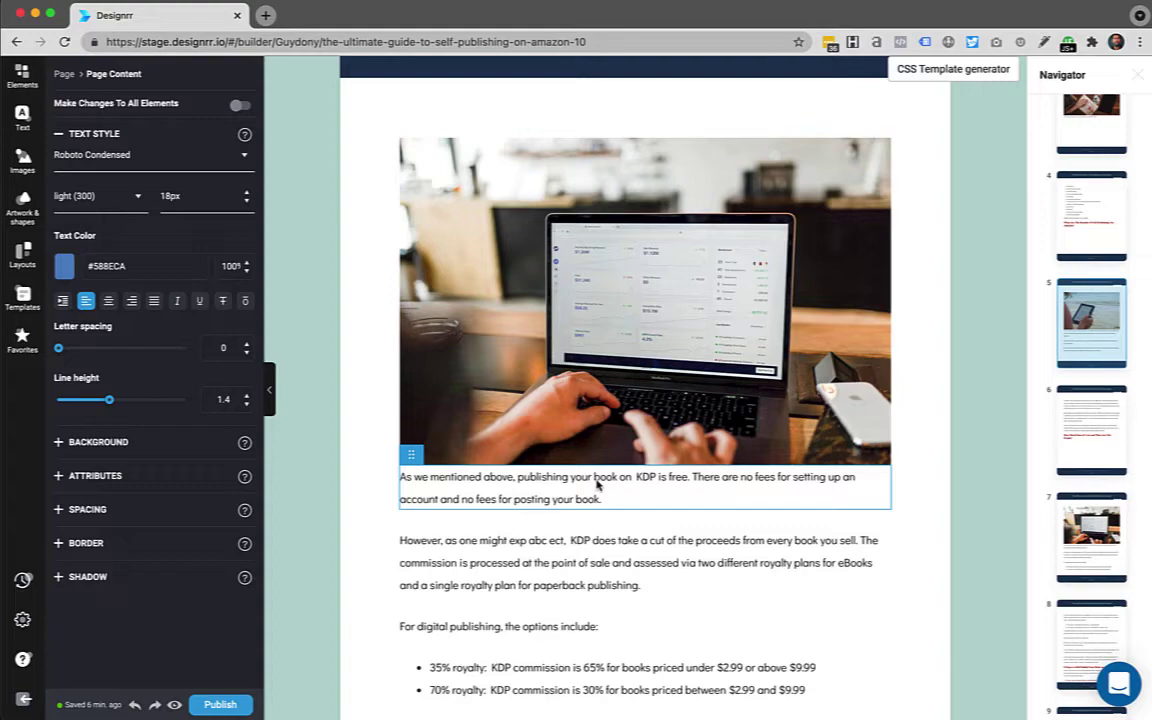
pyautogui.scroll(4, 600, 495)
pyautogui.scroll(4, 606, 481)
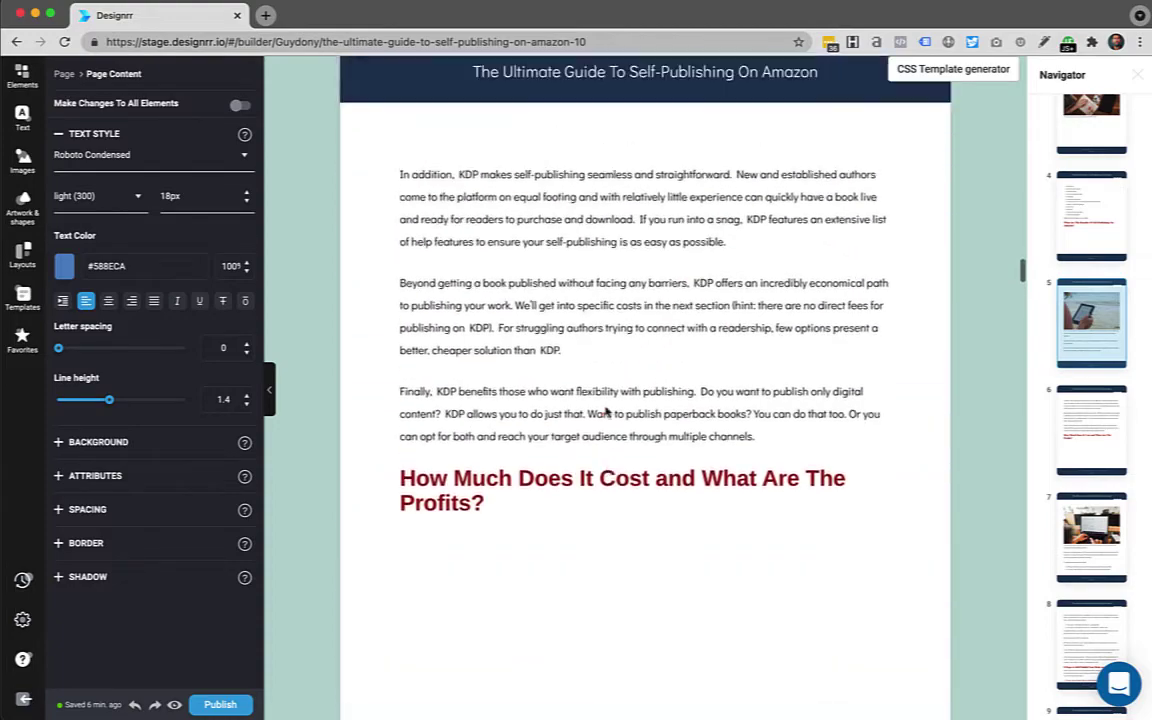
pyautogui.scroll(3, 606, 430)
pyautogui.scroll(3, 606, 411)
pyautogui.scroll(3, 606, 411)
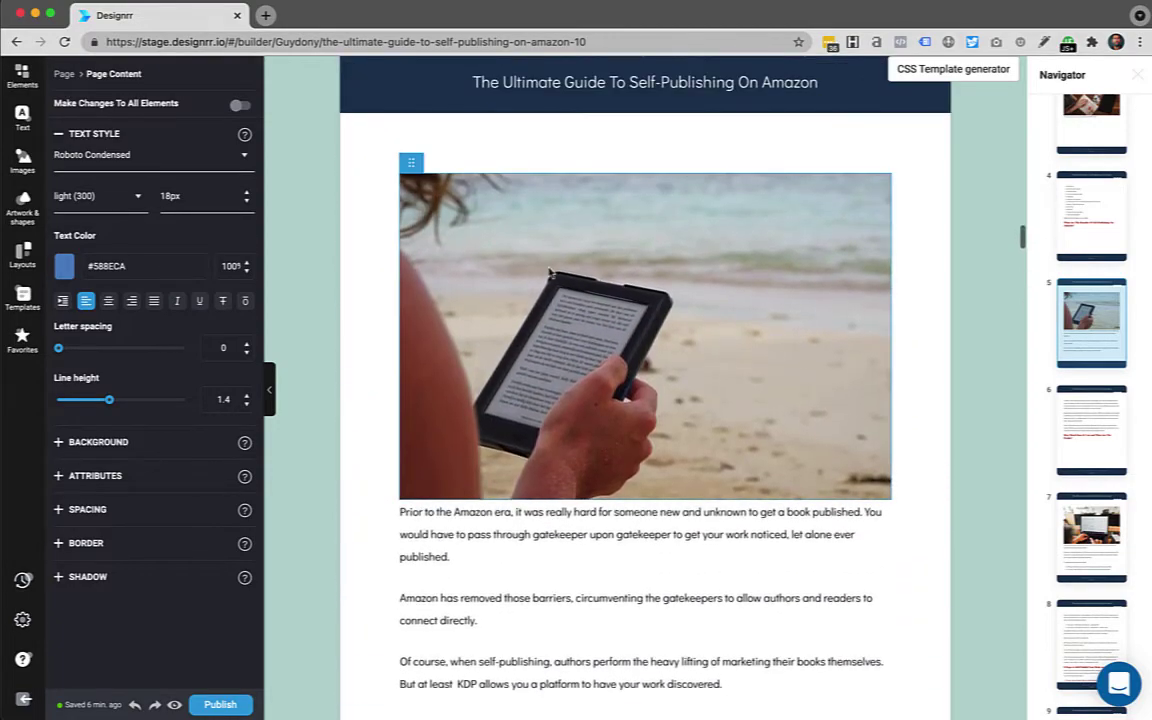
# - Give the beach image and all other images a bottom margin of 25
pyautogui.click(460, 237)
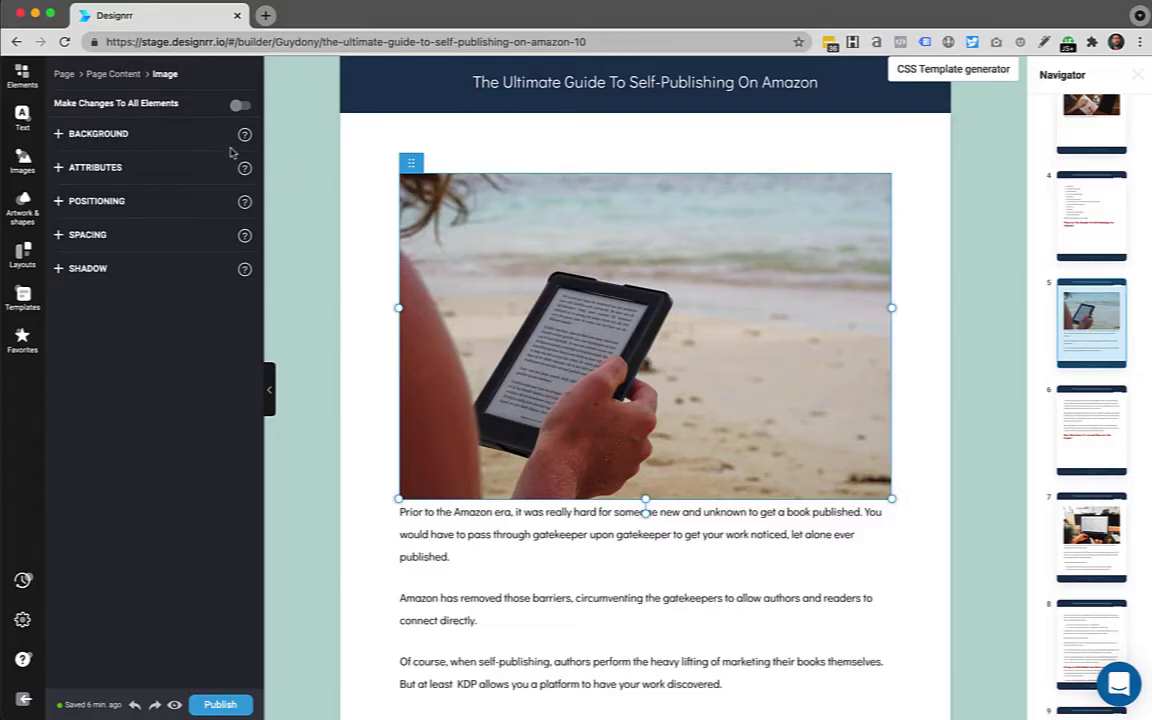
pyautogui.click(239, 106)
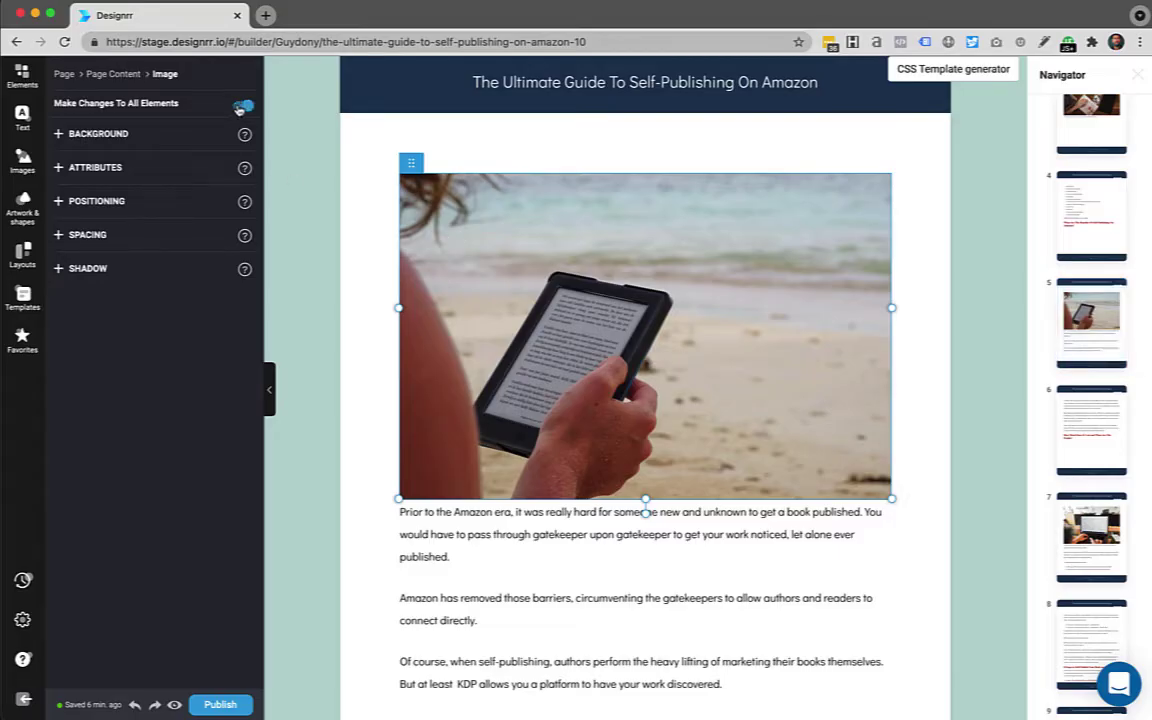
pyautogui.click(59, 236)
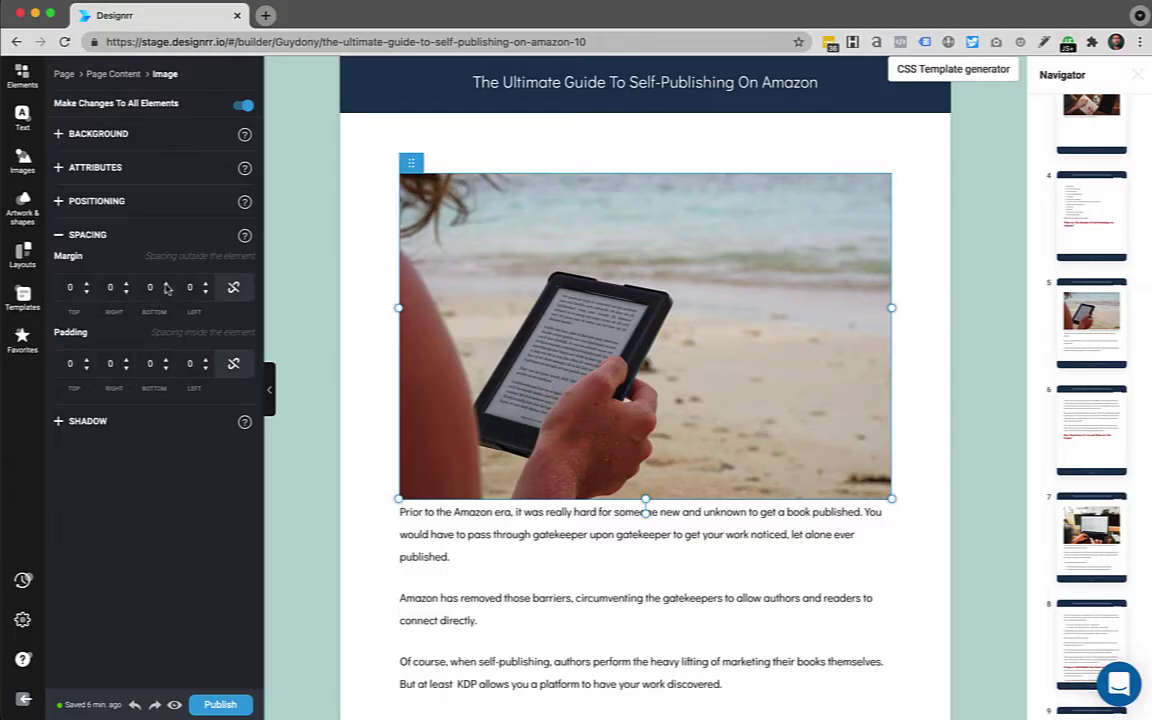
pyautogui.click(166, 285)
pyautogui.click(166, 285)
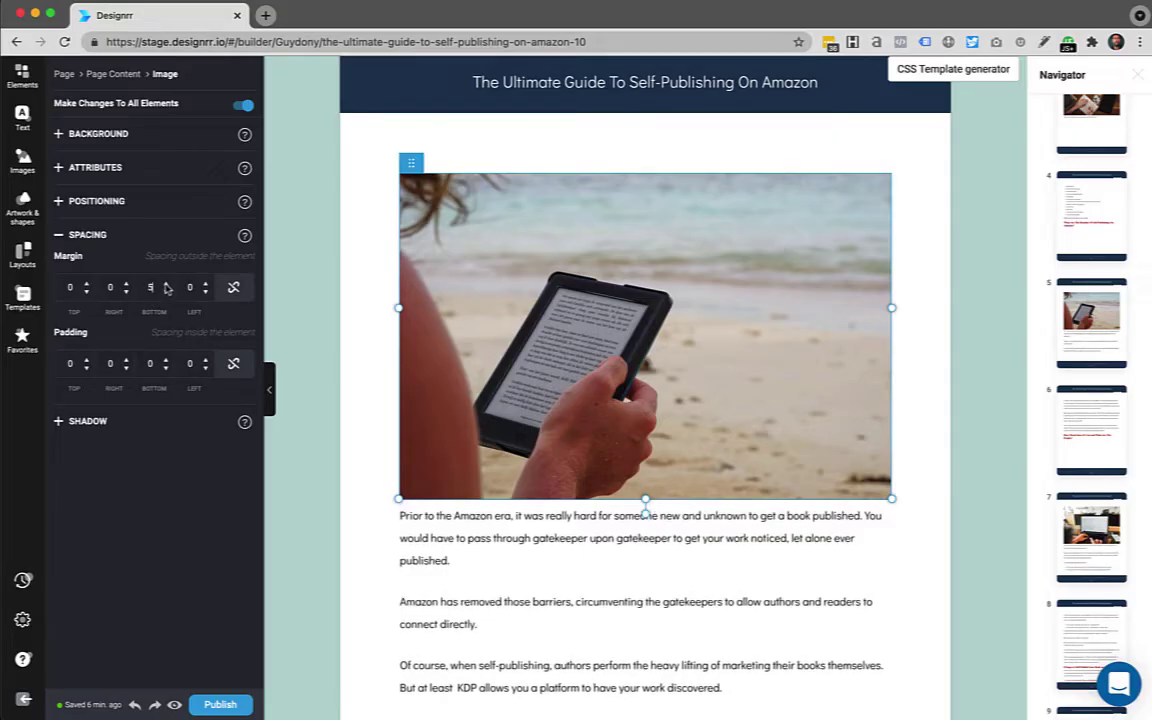
pyautogui.click(166, 285)
pyautogui.click(166, 285)
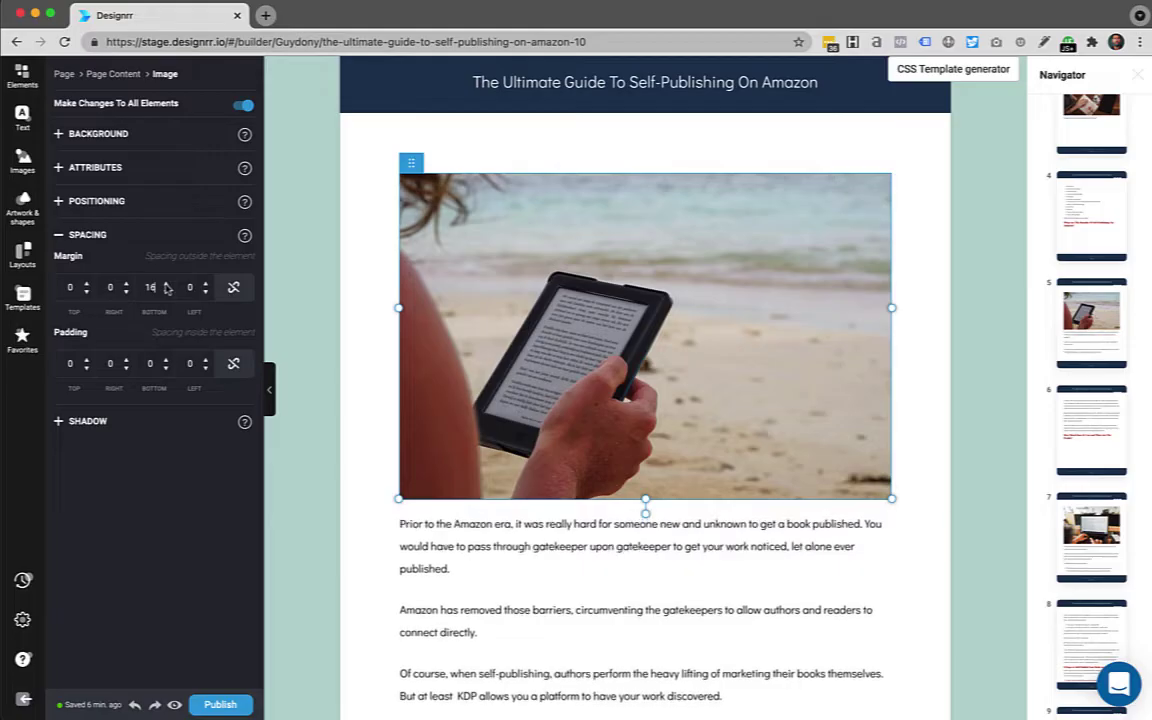
pyautogui.click(166, 285)
pyautogui.click(166, 285)
pyautogui.click(166, 285)
pyautogui.click(166, 285)
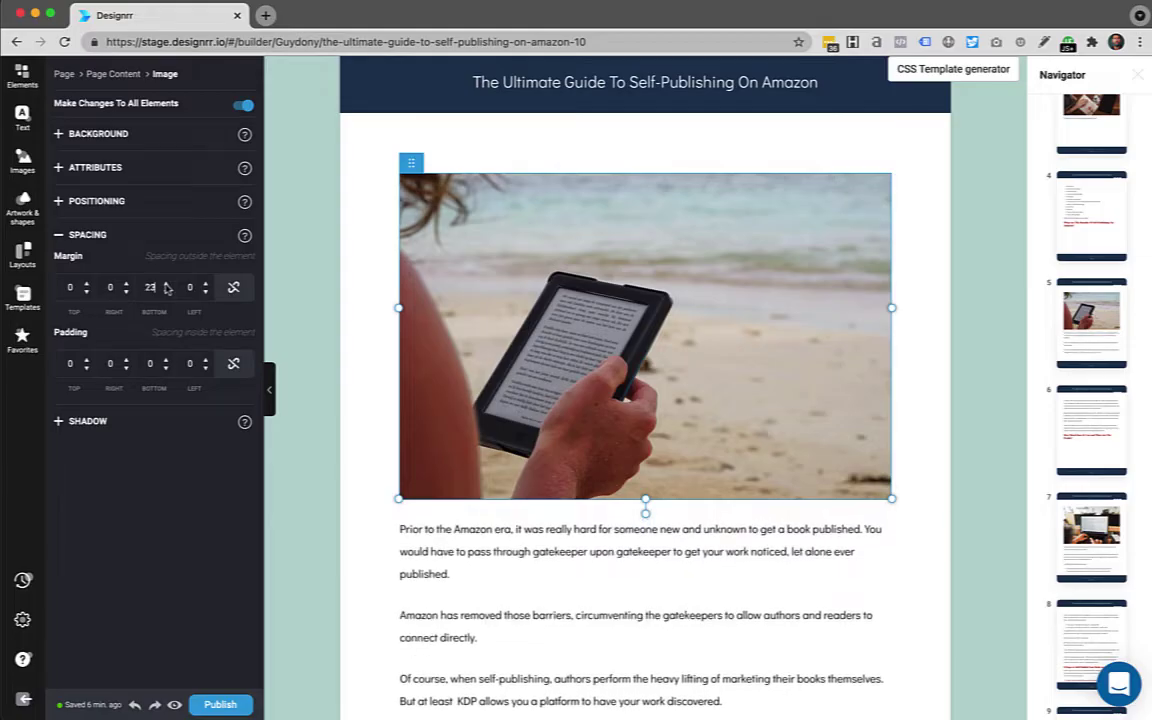
pyautogui.click(166, 285)
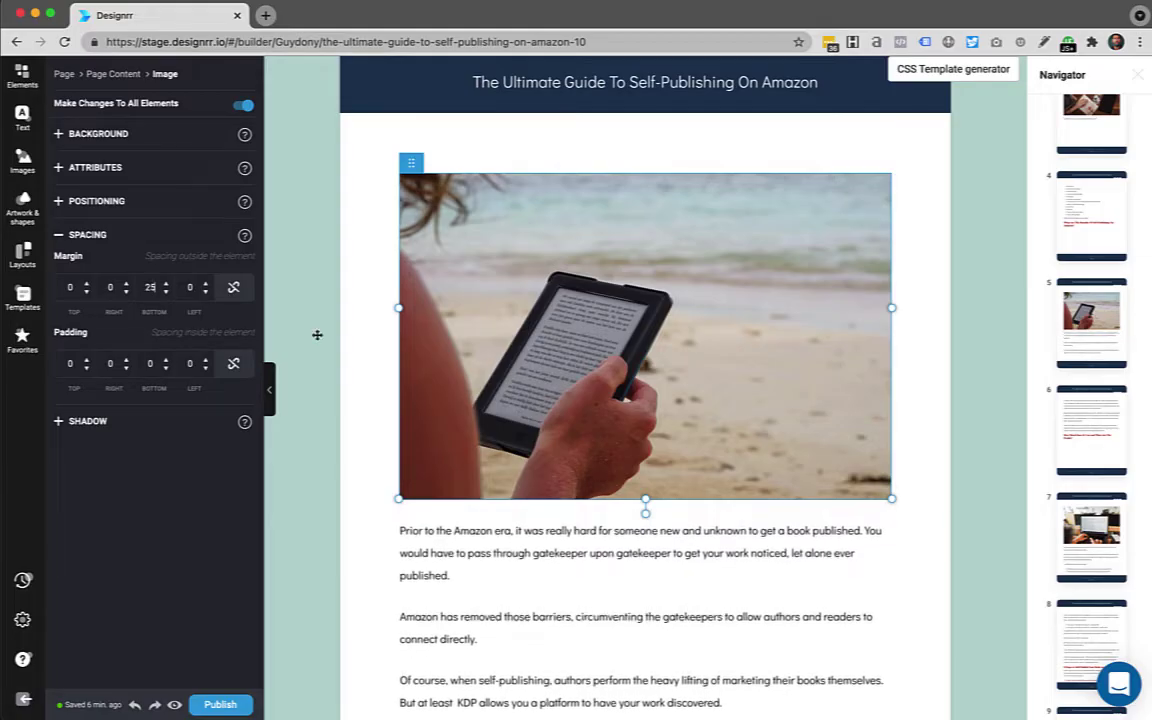
# - Select the laptop image on page 7 to verify its new bottom spacing
pyautogui.scroll(-3, 614, 463)
pyautogui.scroll(-3, 616, 460)
pyautogui.scroll(-1, 614, 460)
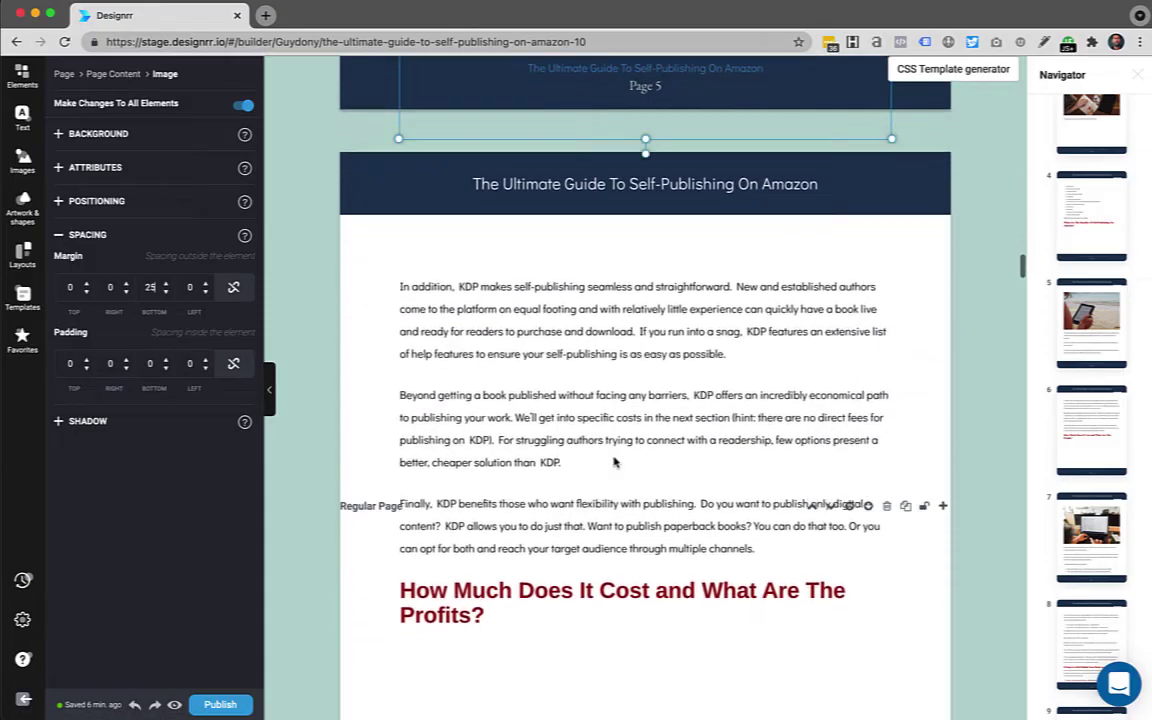
pyautogui.scroll(-3, 614, 463)
pyautogui.scroll(-2, 614, 463)
pyautogui.scroll(-2, 616, 463)
pyautogui.scroll(-2, 616, 463)
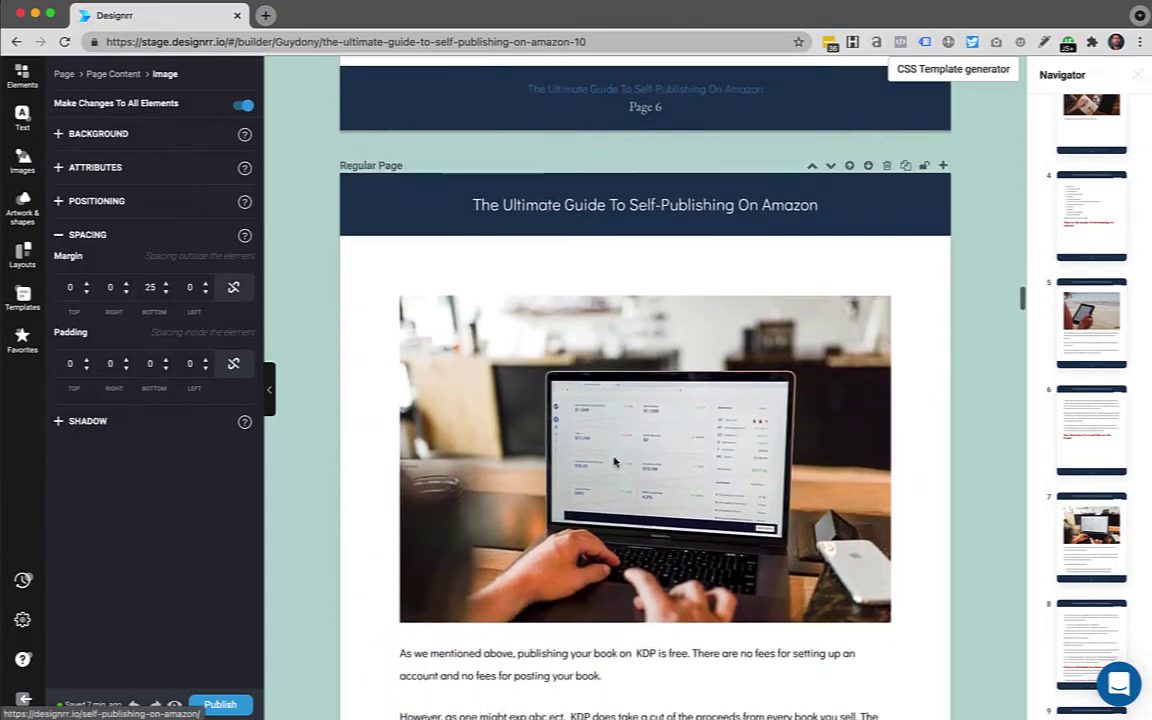
pyautogui.scroll(-2, 612, 420)
pyautogui.click(607, 375)
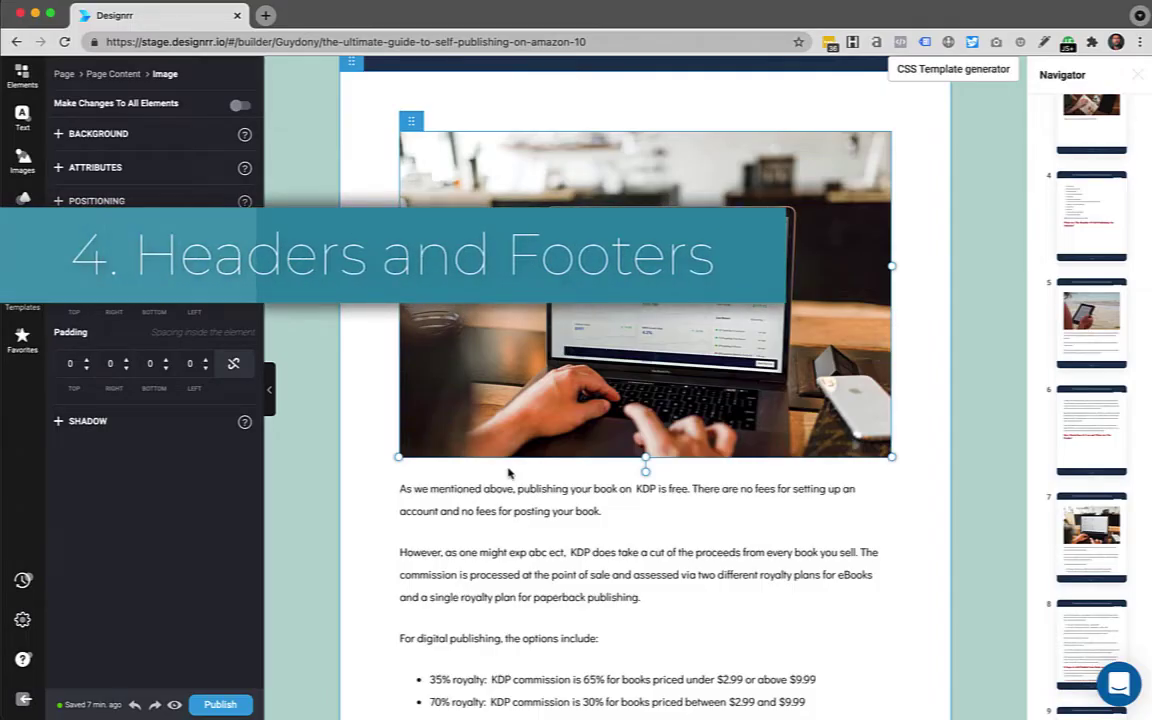
# - Set every page header's background to the light grey #ECECEC document colour
pyautogui.scroll(-1, 508, 472)
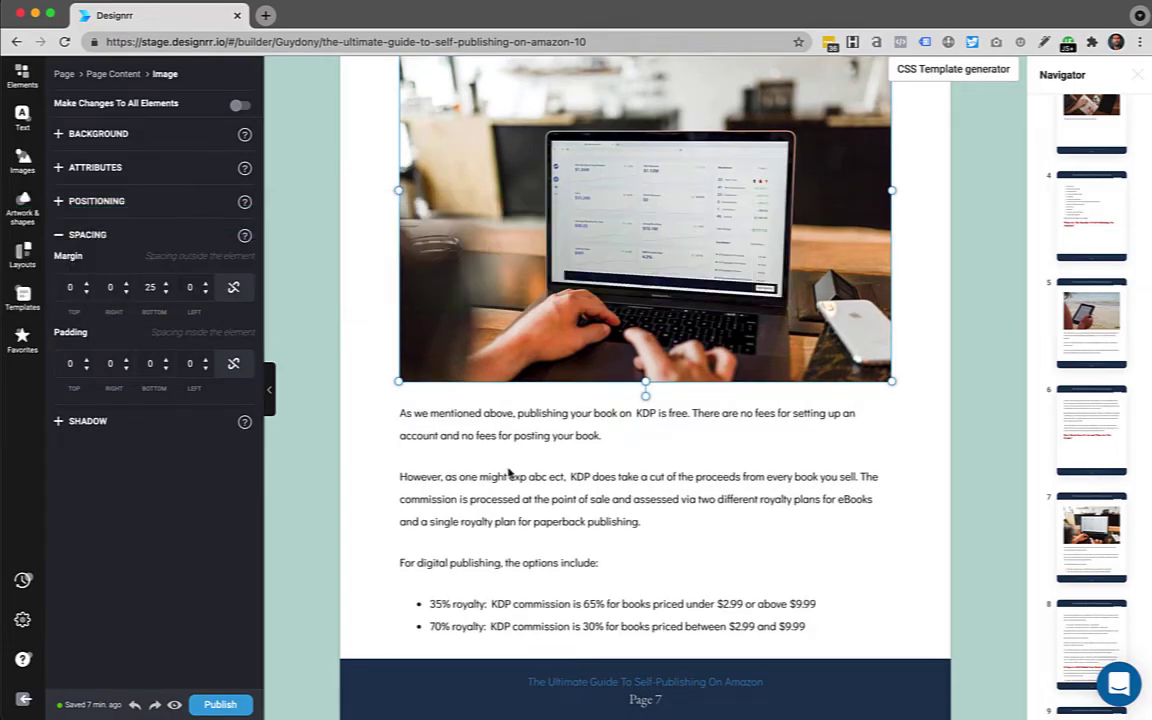
pyautogui.scroll(-2, 508, 472)
pyautogui.scroll(-3, 508, 473)
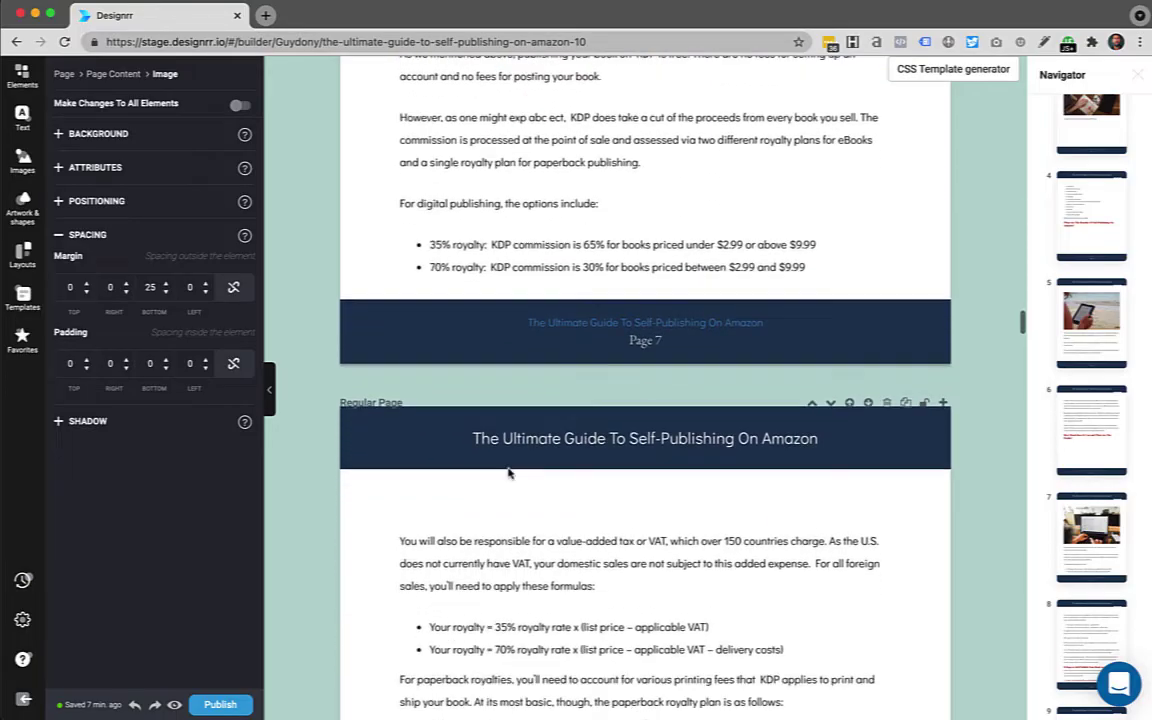
pyautogui.scroll(-1, 508, 472)
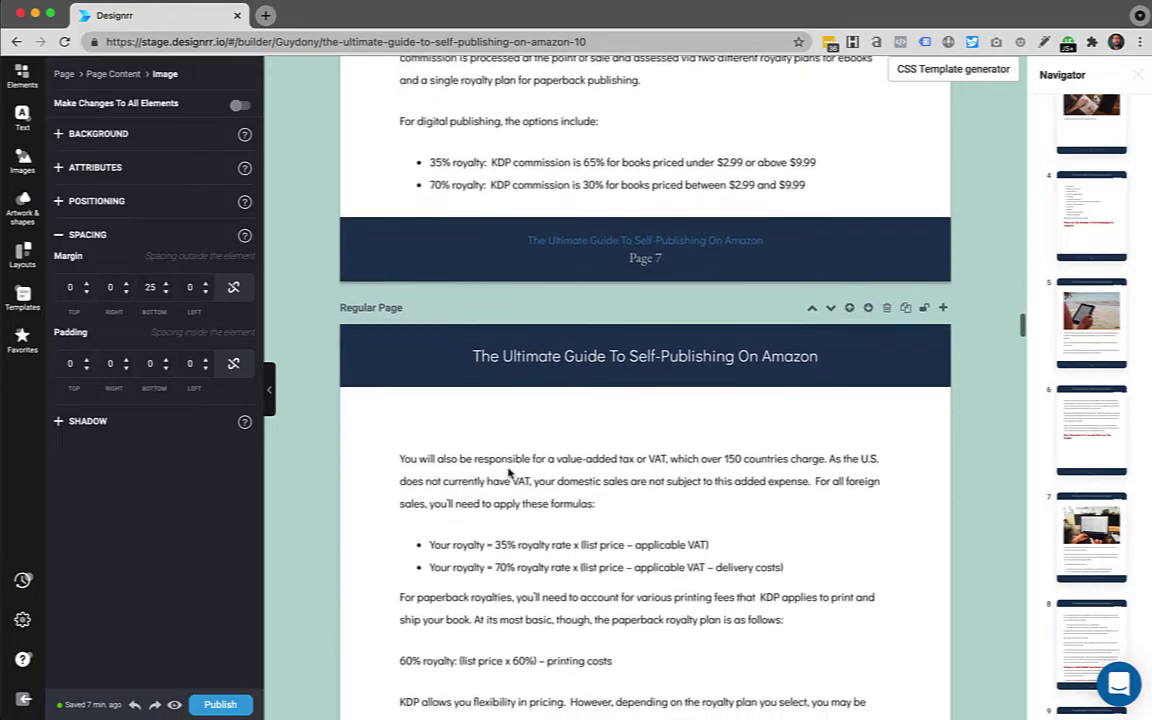
pyautogui.click(531, 334)
pyautogui.click(237, 106)
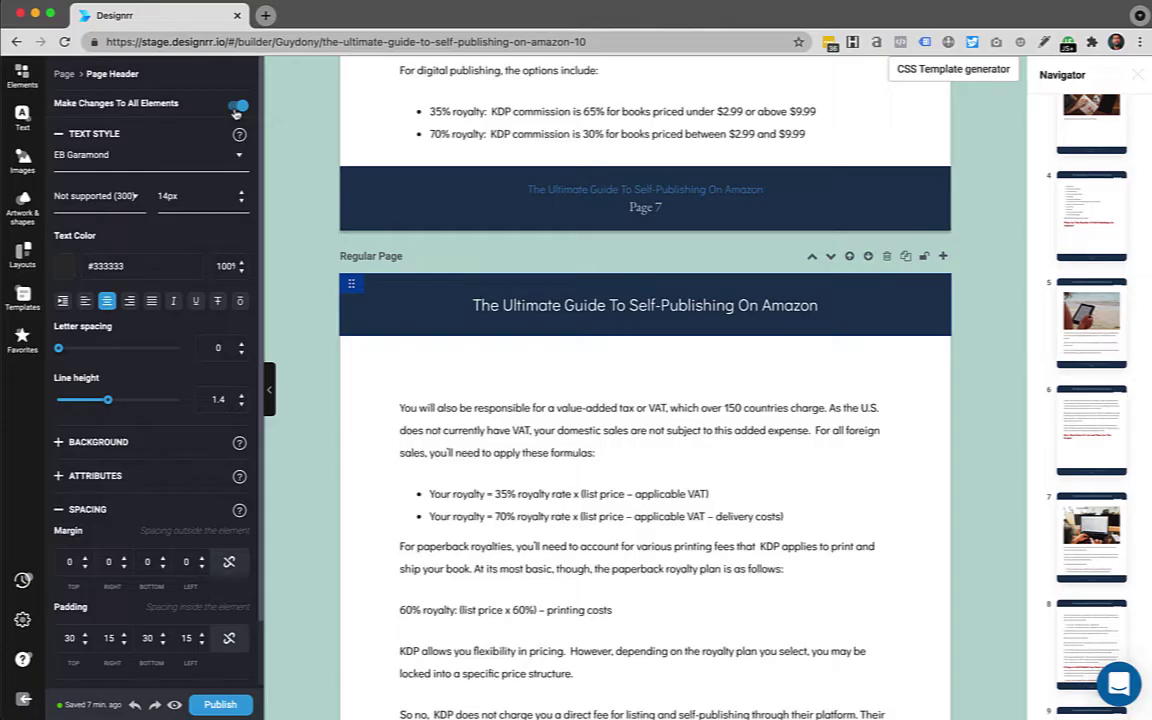
pyautogui.click(59, 444)
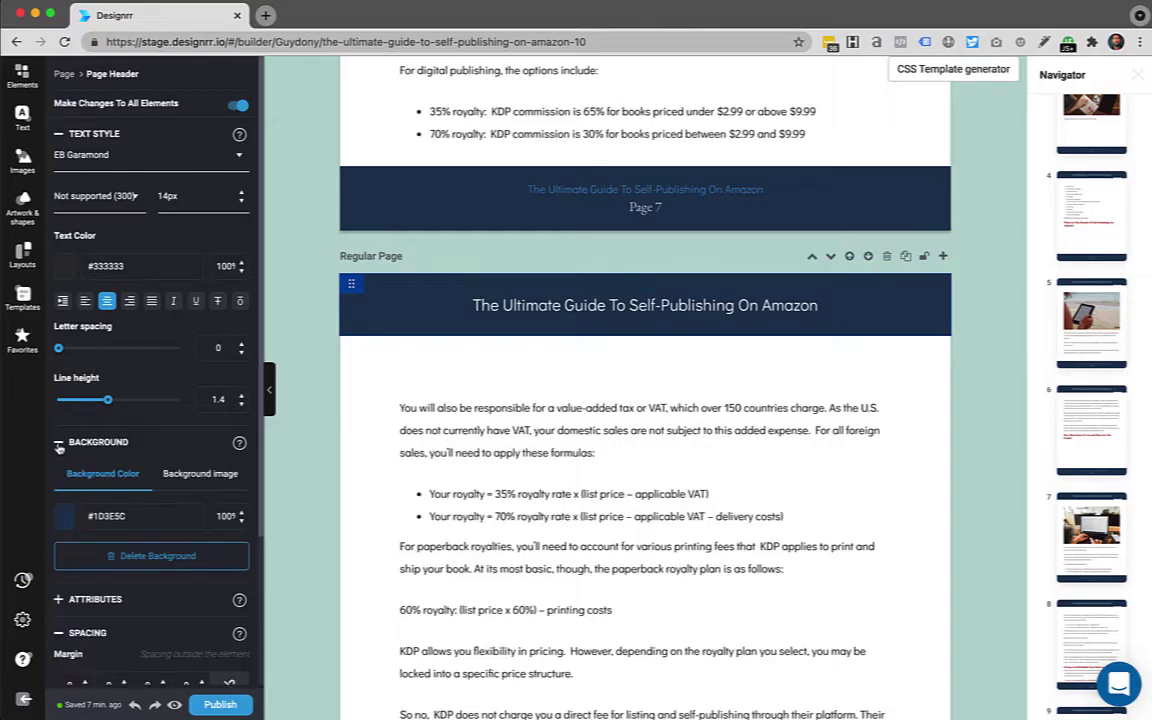
pyautogui.click(64, 516)
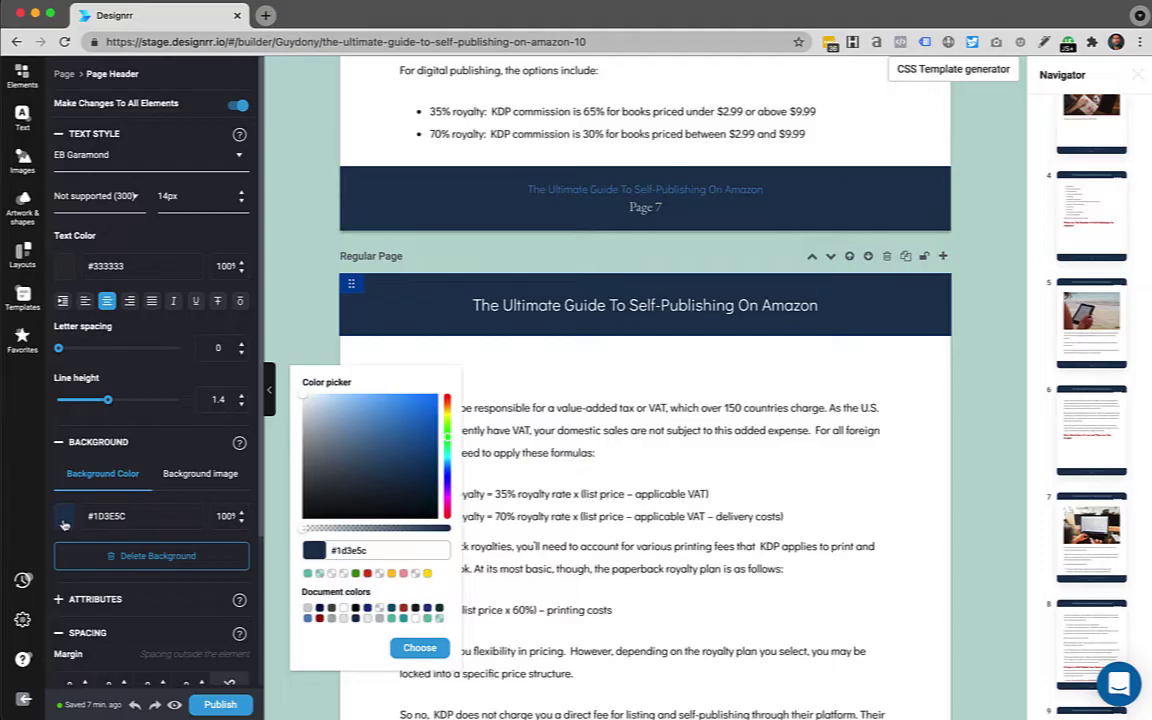
pyautogui.click(367, 619)
pyautogui.click(425, 649)
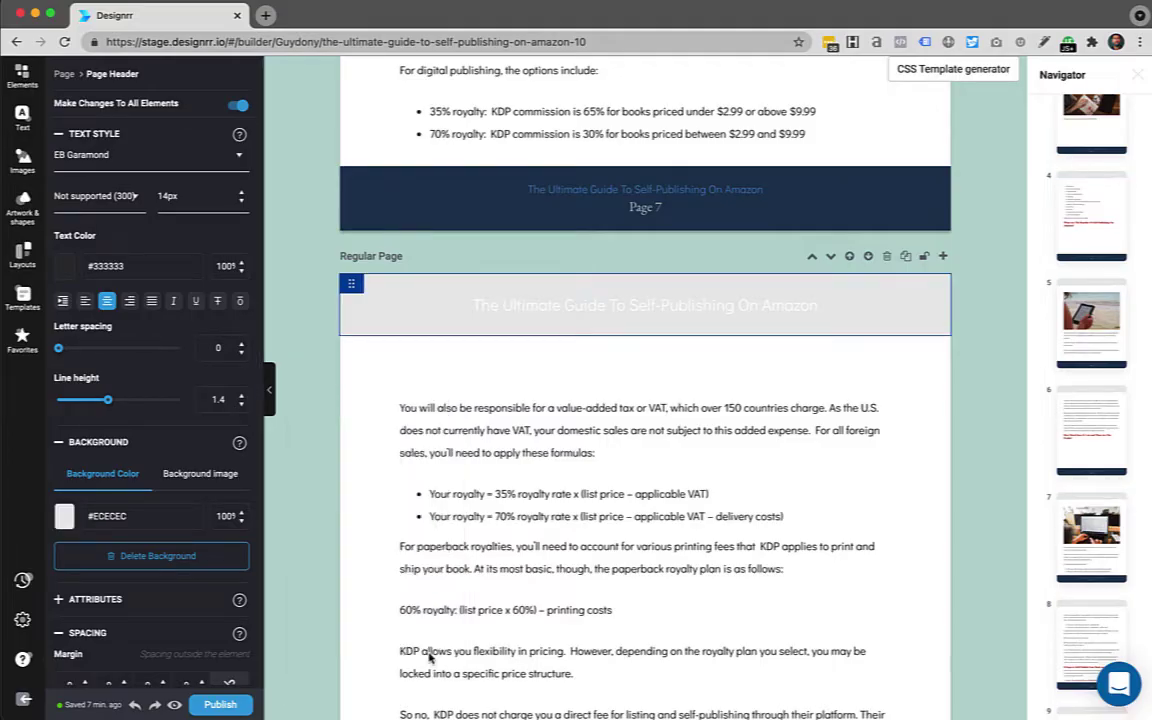
pyautogui.click(557, 305)
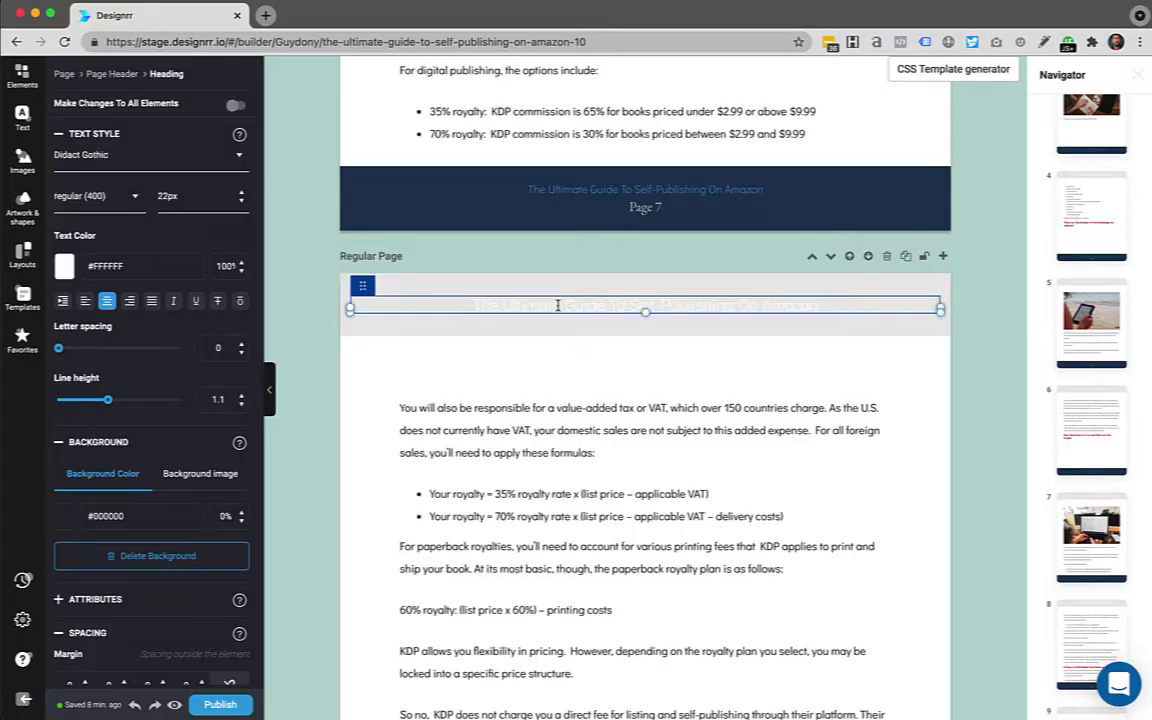
# - Set the header title text to dark blue #00175A on every page
pyautogui.click(236, 106)
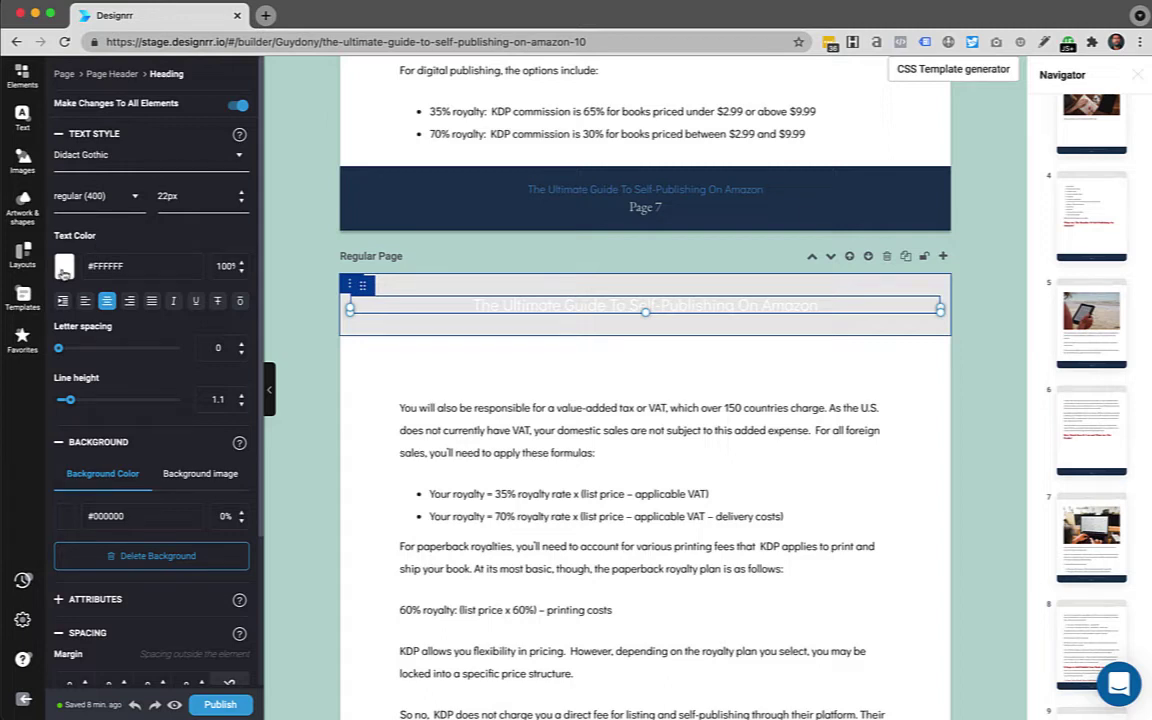
pyautogui.click(63, 273)
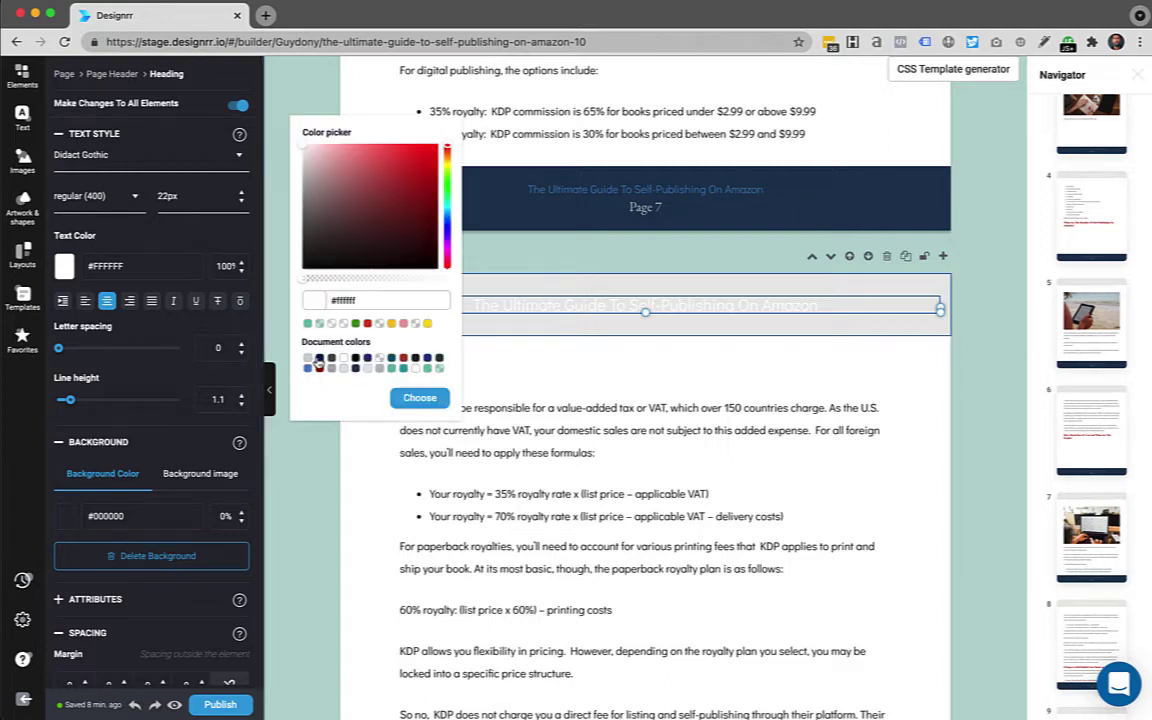
pyautogui.click(319, 360)
pyautogui.click(425, 398)
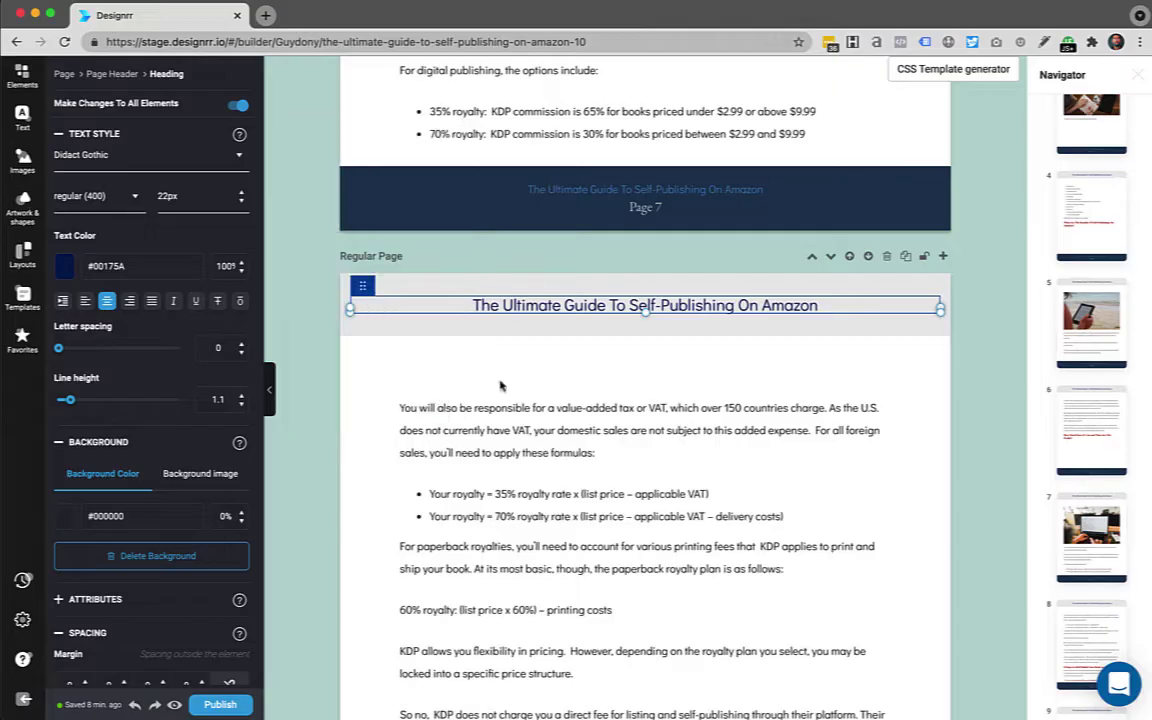
pyautogui.click(573, 355)
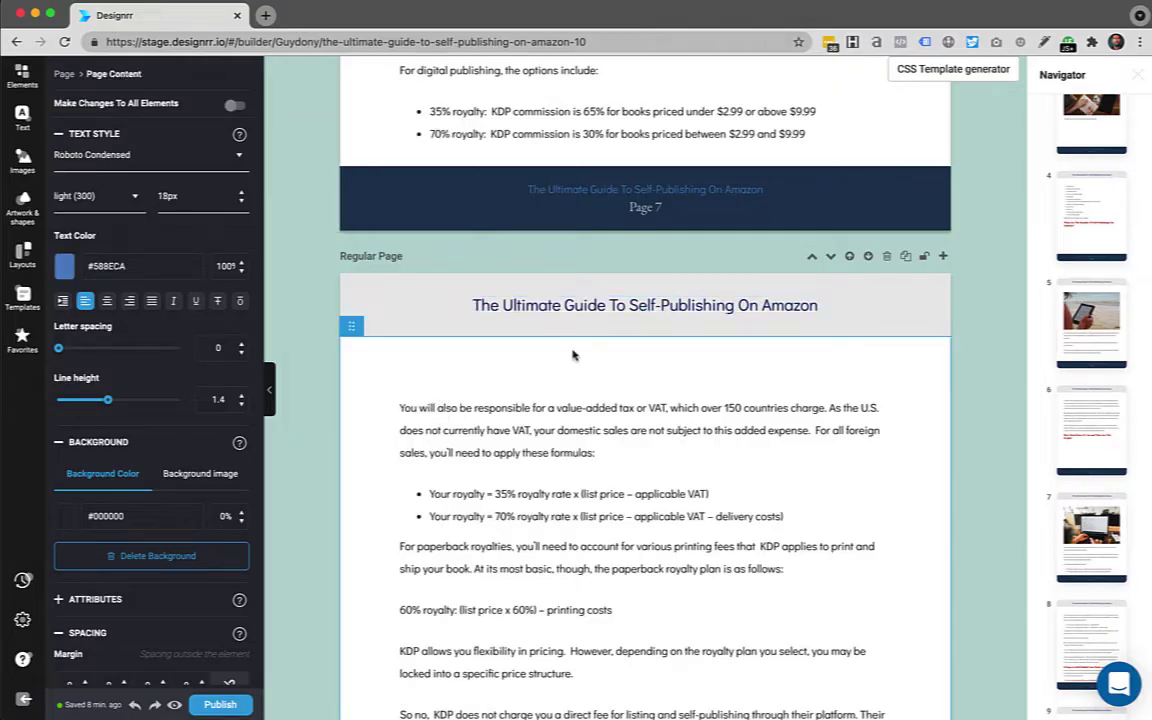
# - Delete 'The Ultimate Guide To' from the regular page's heading, leaving 'Self-Publishing On Amazon'
pyautogui.click(665, 305)
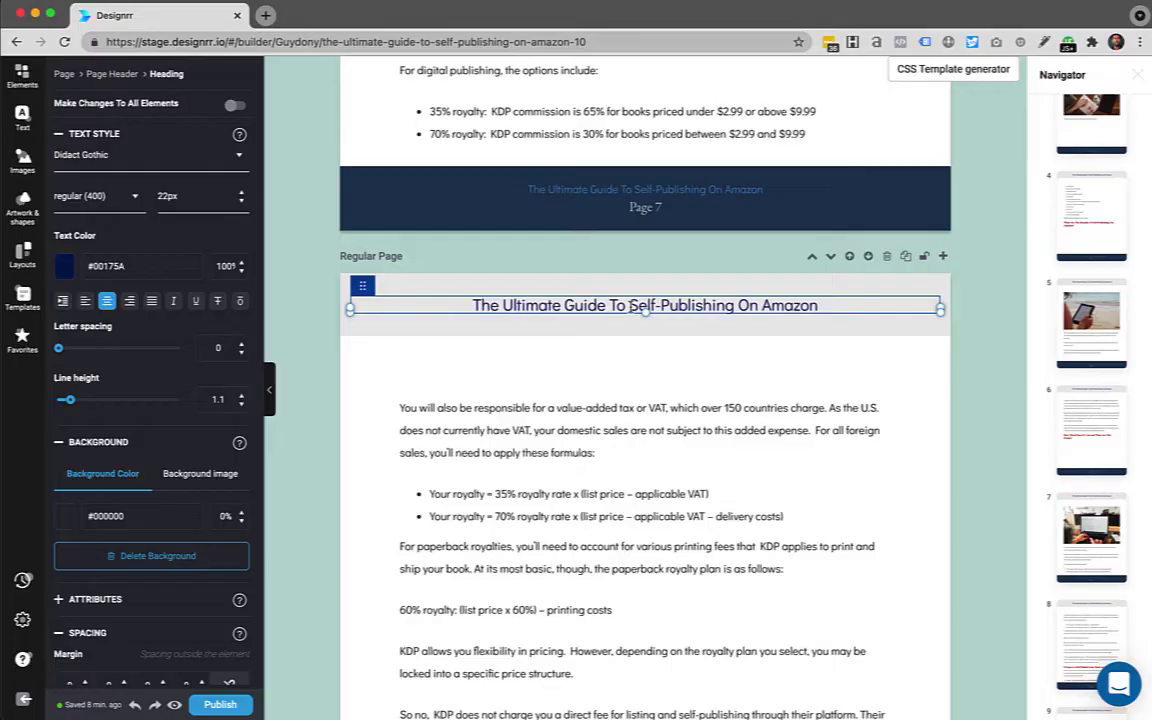
pyautogui.press('BackSpace')
pyautogui.press('BackSpace')
pyautogui.press('BackSpace')
pyautogui.press('BackSpace')
pyautogui.press('BackSpace')
pyautogui.press('BackSpace')
pyautogui.press('BackSpace')
pyautogui.press('BackSpace')
pyautogui.press('BackSpace')
pyautogui.press('BackSpace')
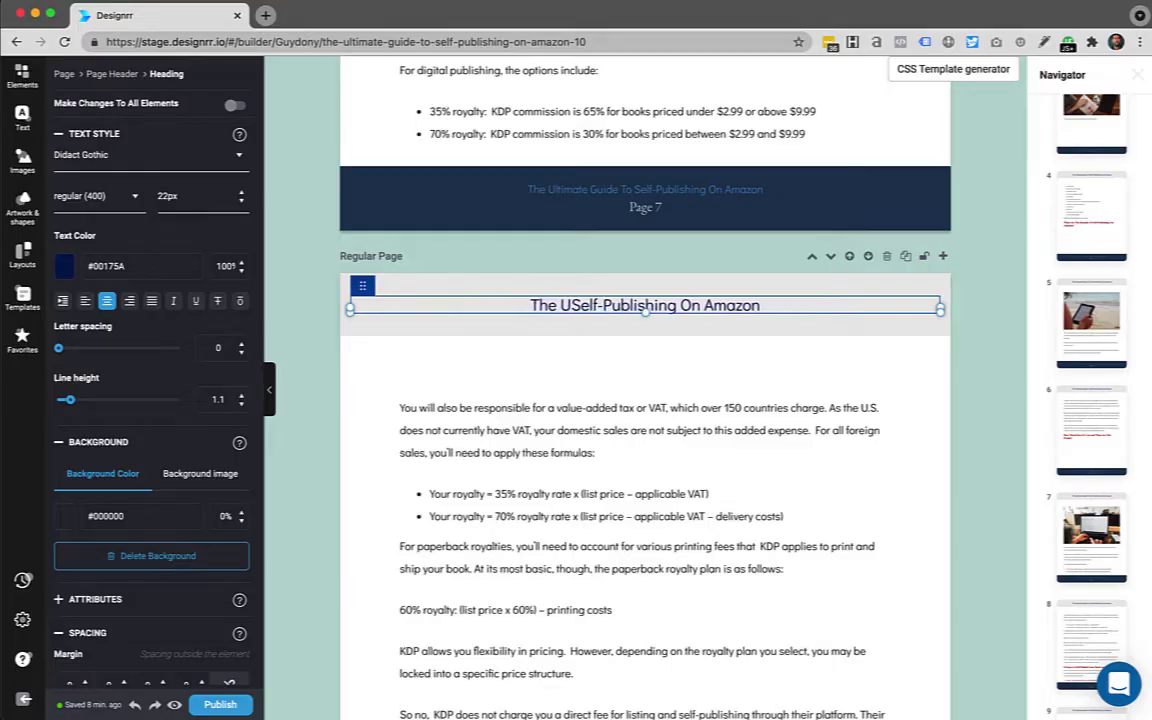
pyautogui.press('BackSpace')
pyautogui.press('BackSpace')
pyautogui.press('BackSpace')
pyautogui.press('BackSpace')
pyautogui.press('BackSpace')
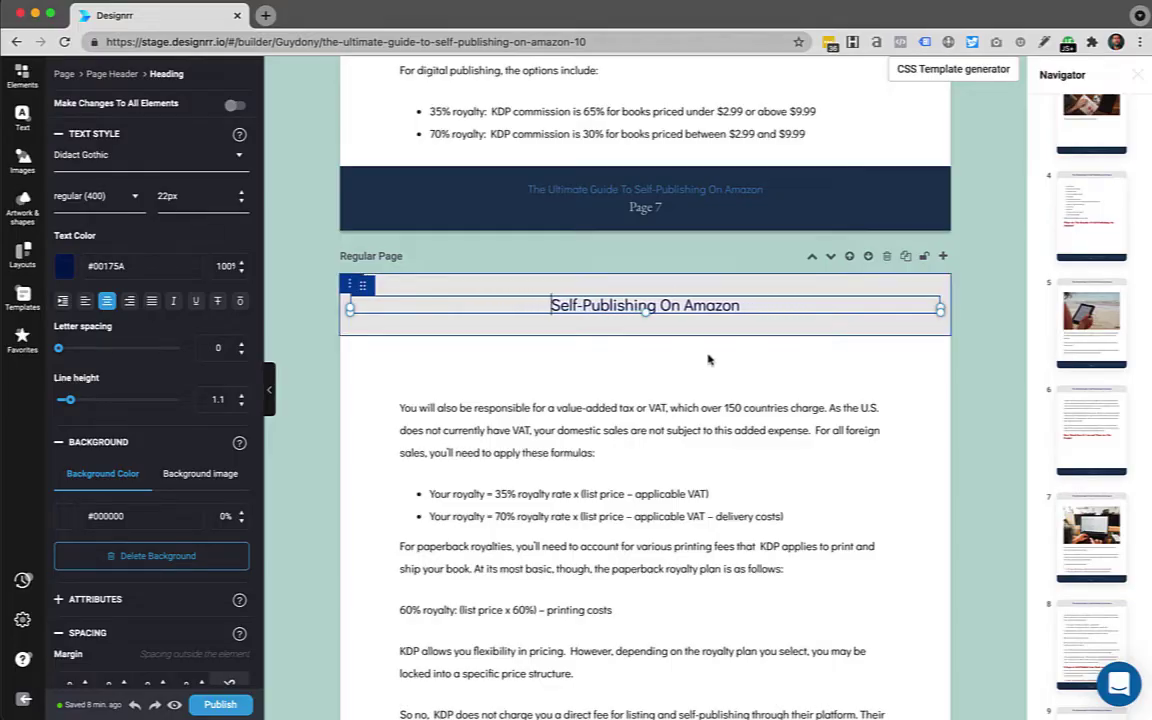
pyautogui.click(705, 360)
pyautogui.scroll(-3, 708, 357)
pyautogui.scroll(-4, 708, 357)
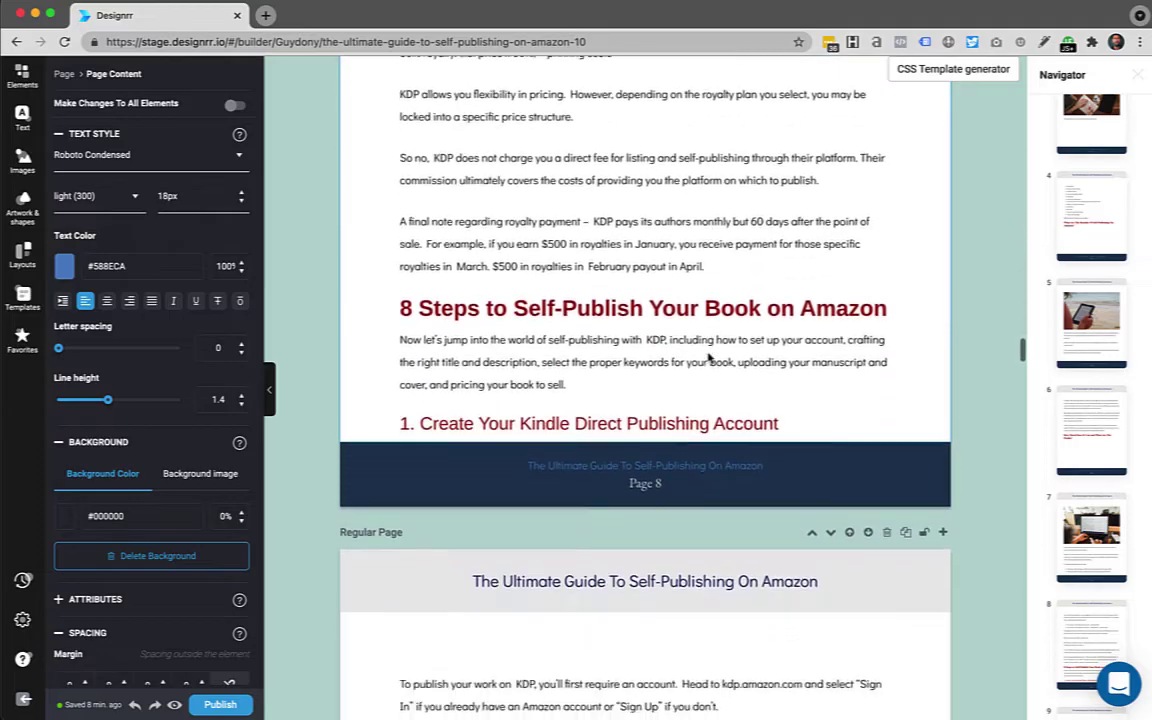
pyautogui.scroll(-1, 680, 420)
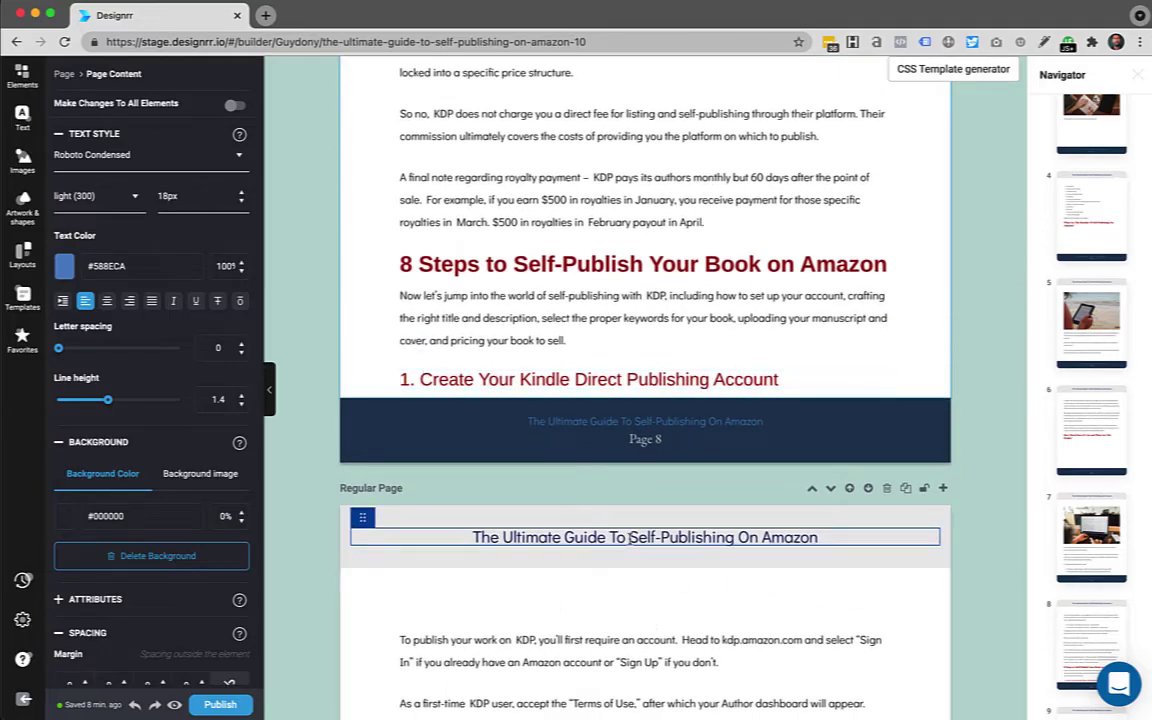
pyautogui.scroll(2, 628, 537)
pyautogui.scroll(3, 615, 420)
pyautogui.scroll(1, 600, 300)
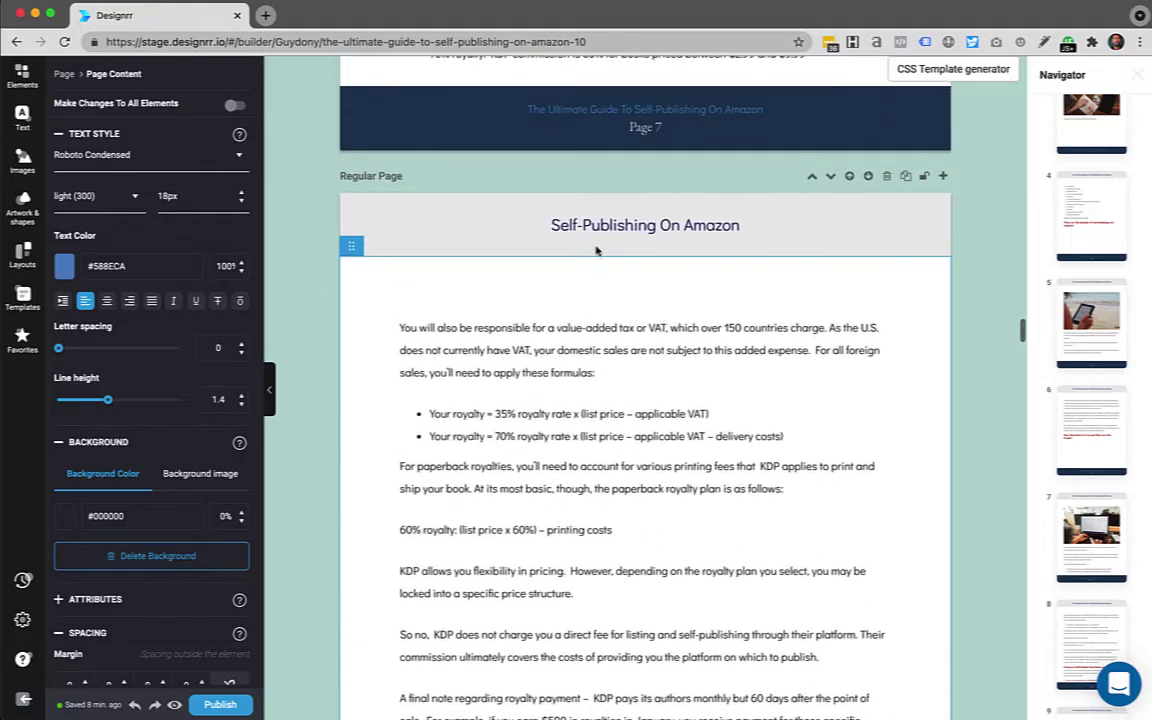
pyautogui.moveTo(645, 225)
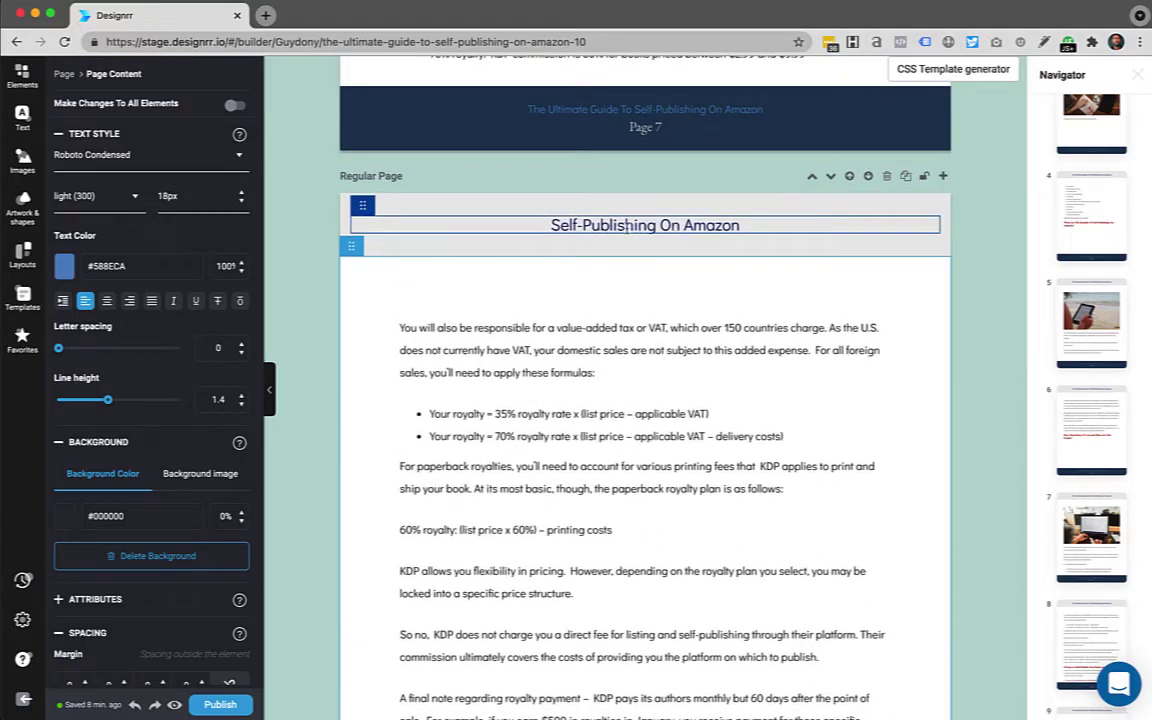
# - Push the 'Self-Publishing On Amazon' heading text to all page headers, confirming with OK
pyautogui.click(630, 226)
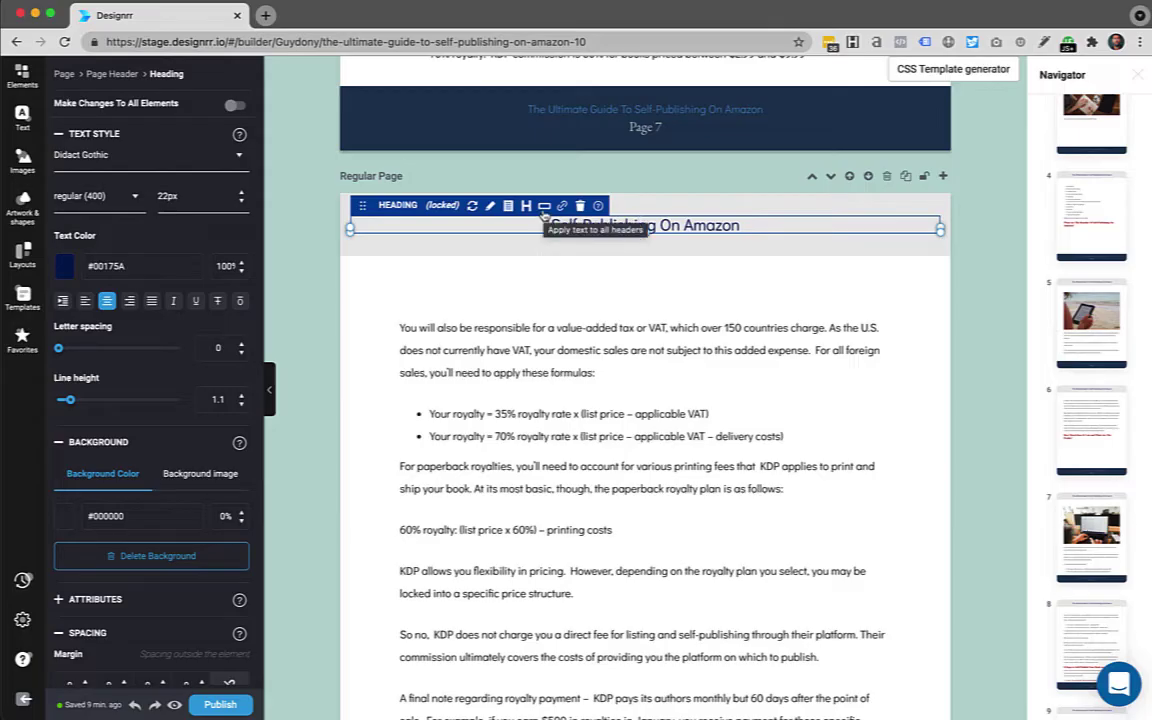
pyautogui.click(544, 207)
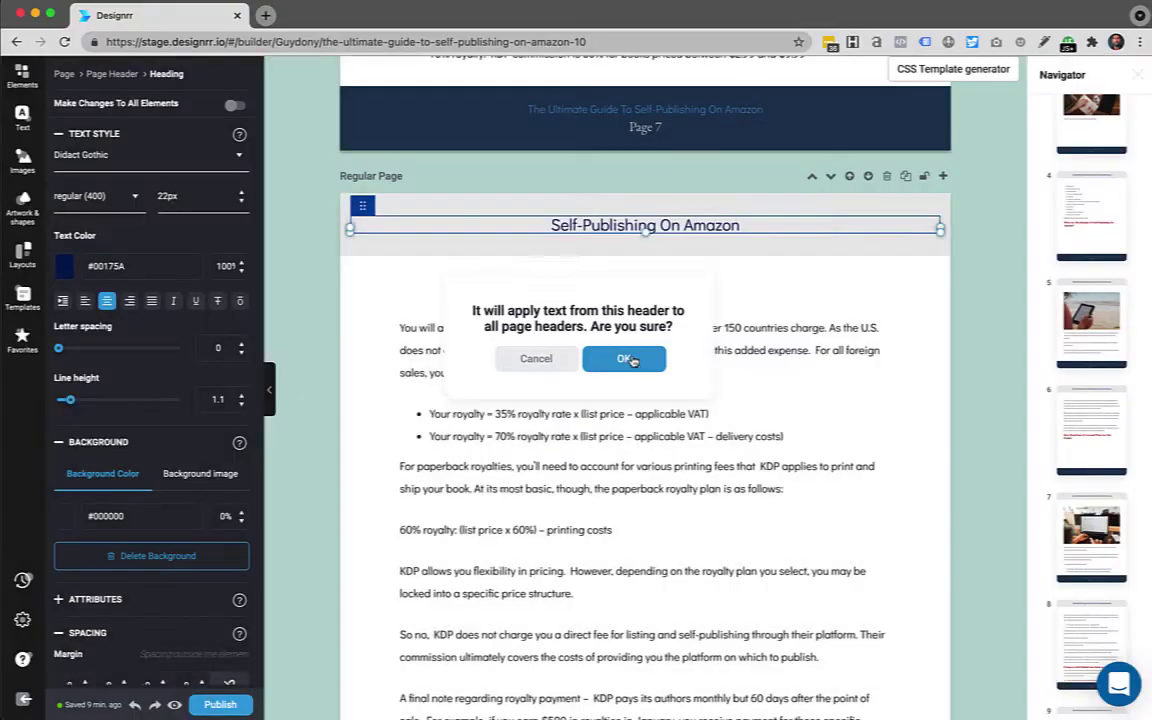
pyautogui.click(632, 360)
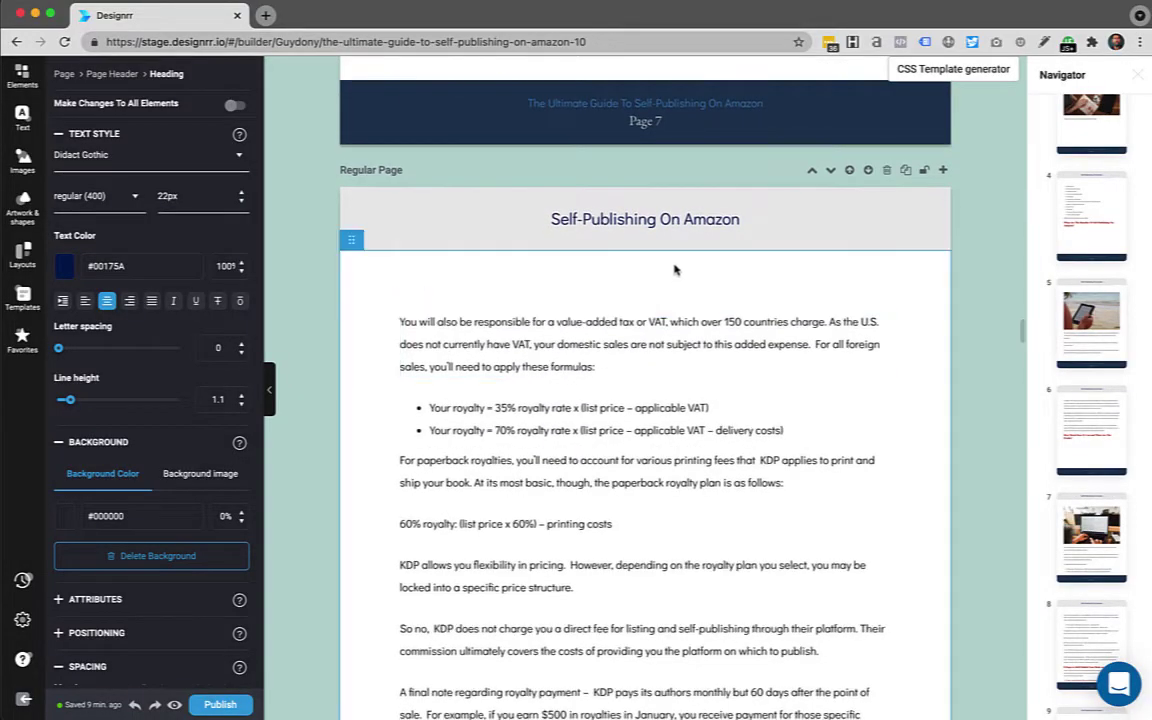
pyautogui.scroll(2, 599, 284)
pyautogui.scroll(1, 599, 284)
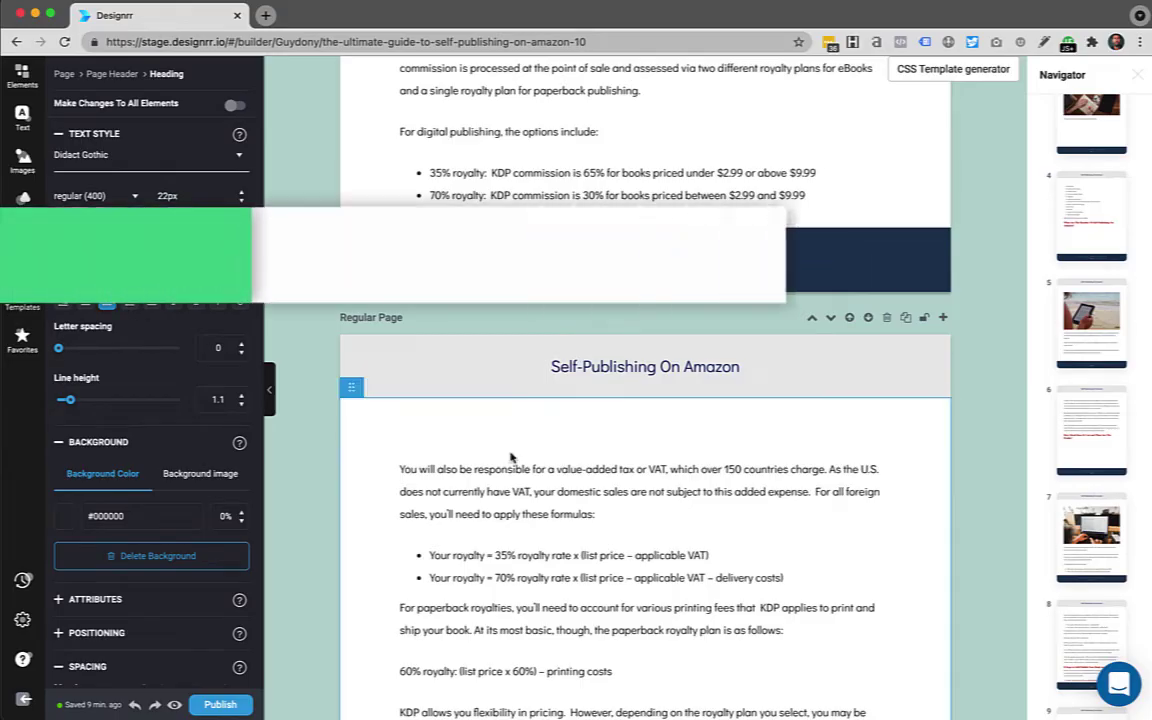
# - Search the stock image library for 'ebook', filtered to horizontal orientation
pyautogui.scroll(-2, 510, 456)
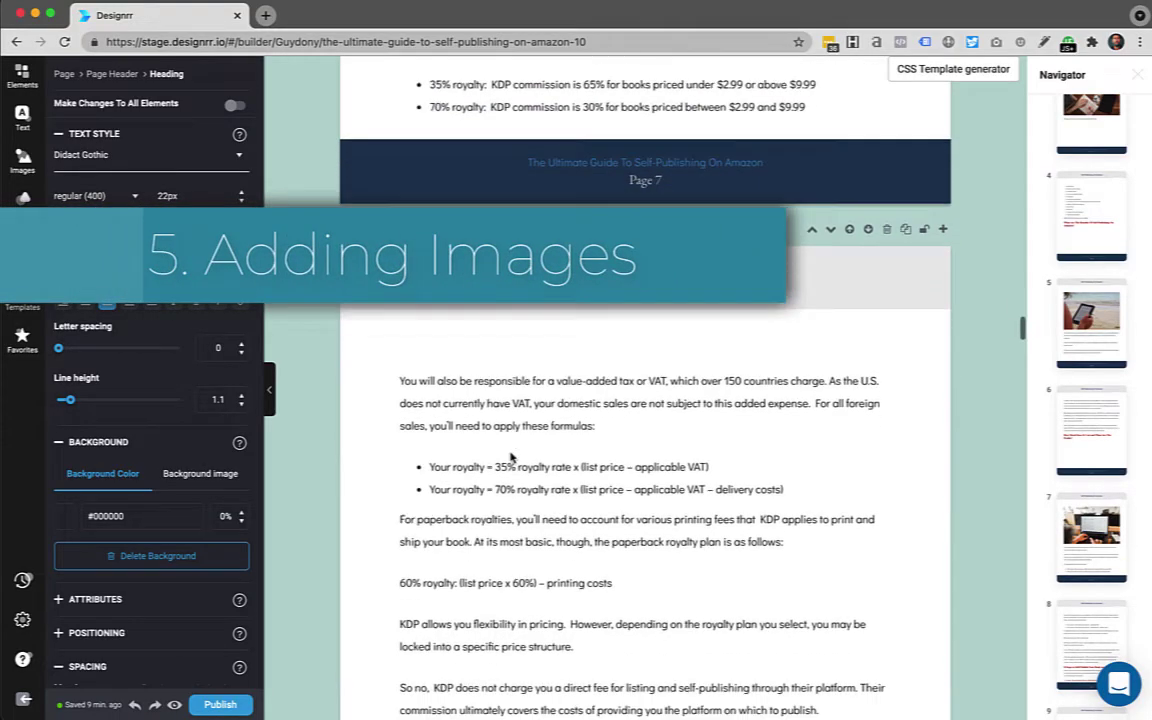
pyautogui.scroll(-3, 510, 456)
pyautogui.scroll(-3, 510, 456)
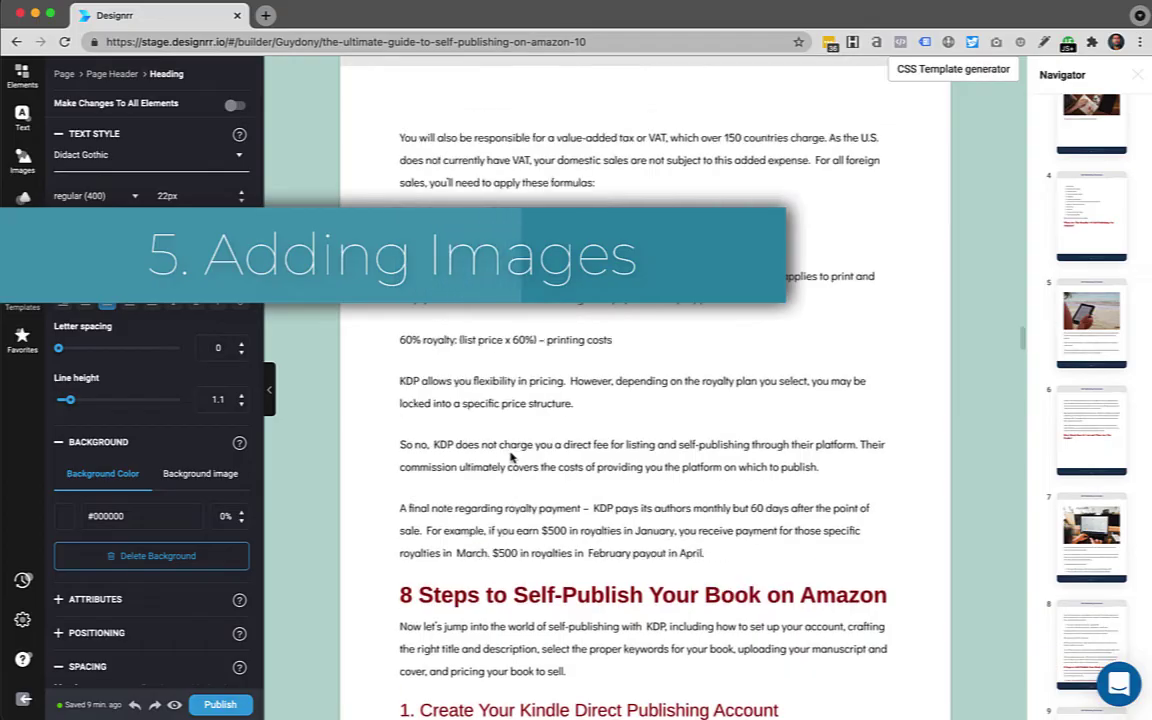
pyautogui.click(22, 164)
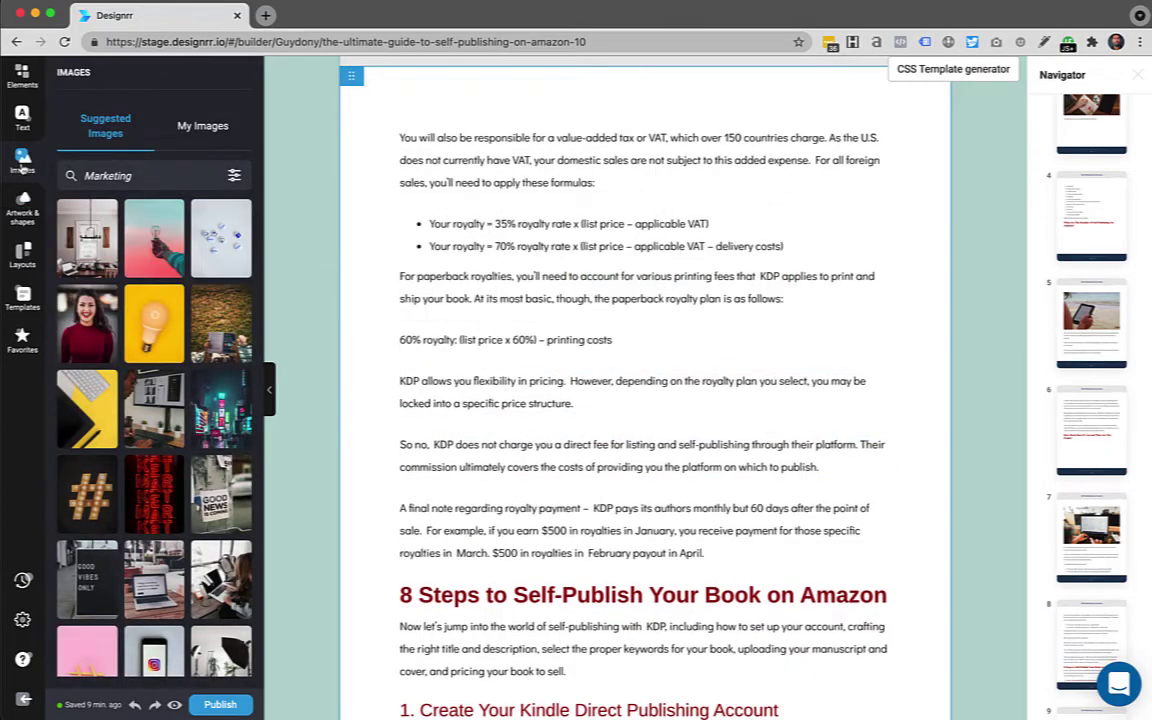
pyautogui.doubleClick(108, 175)
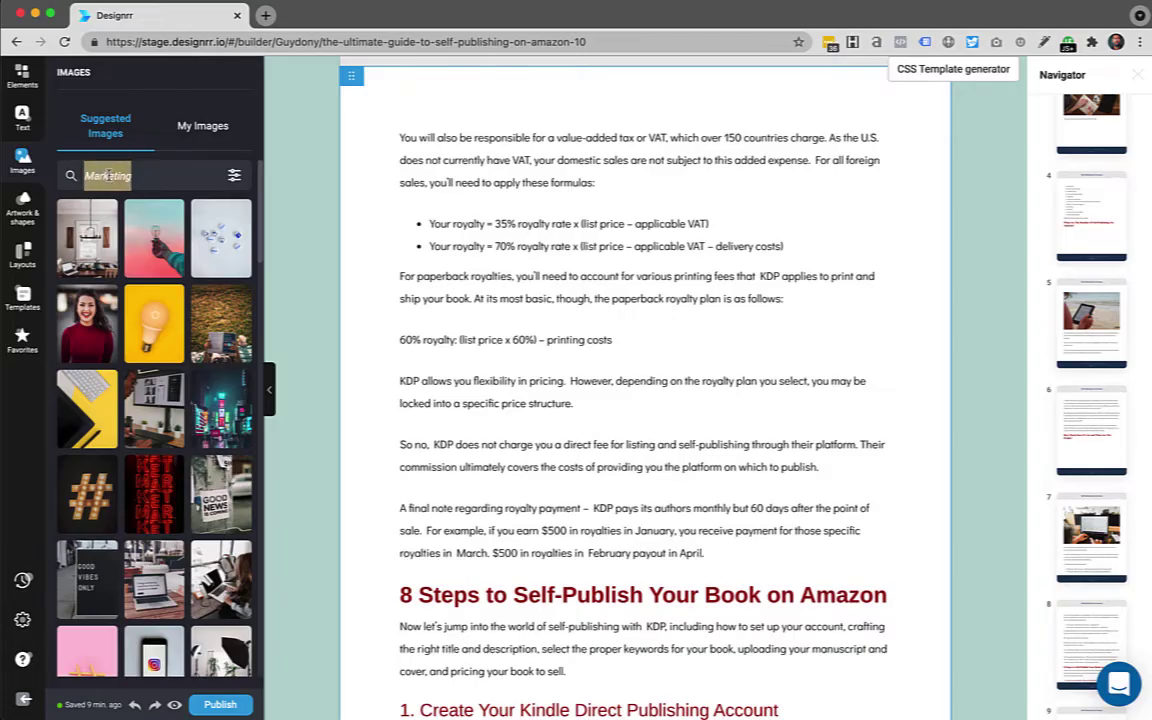
pyautogui.write('e')
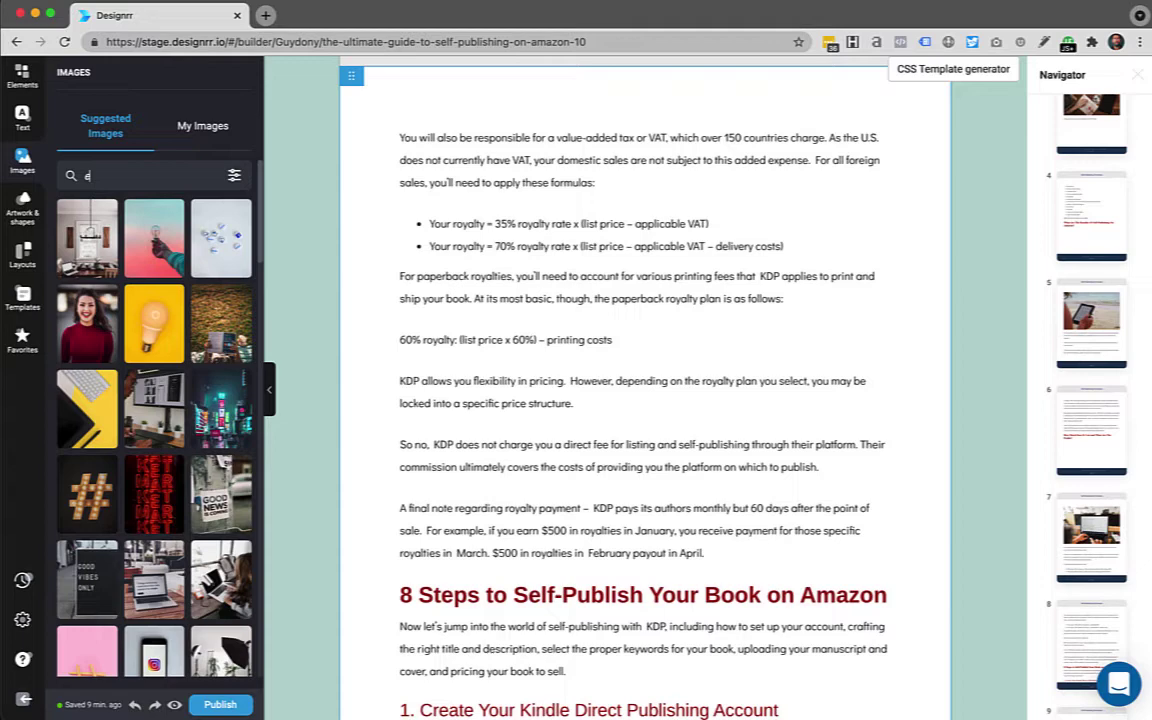
pyautogui.write('book')
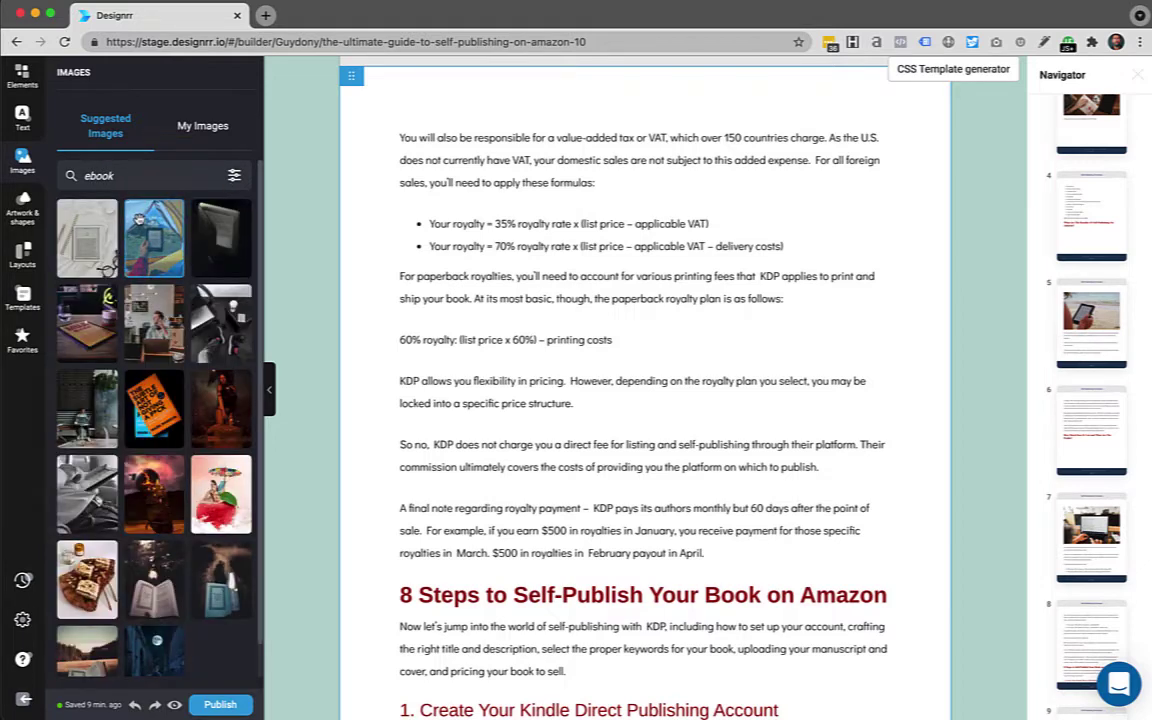
pyautogui.click(234, 175)
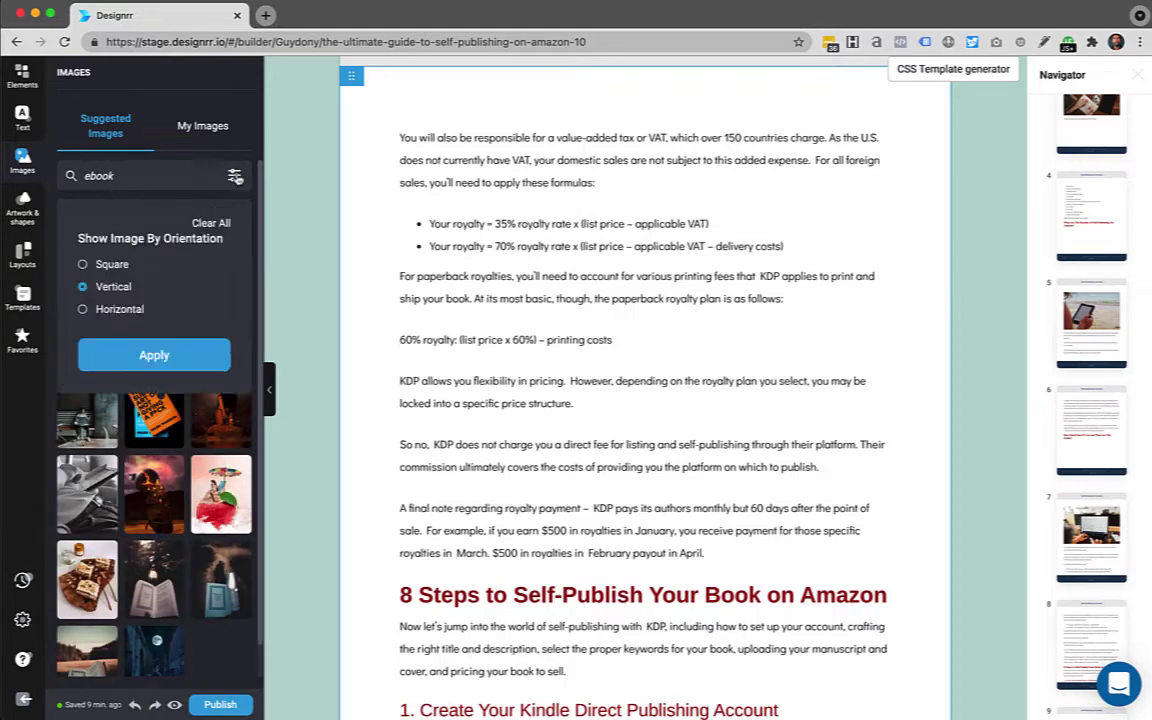
pyautogui.click(116, 315)
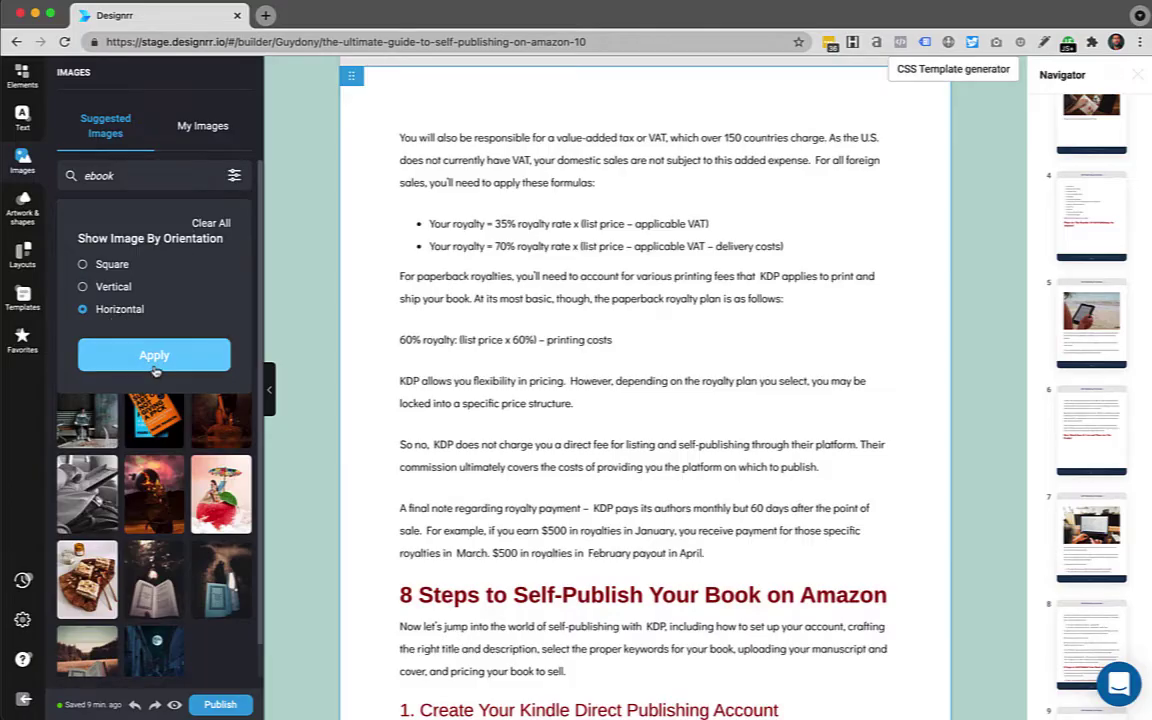
pyautogui.click(153, 356)
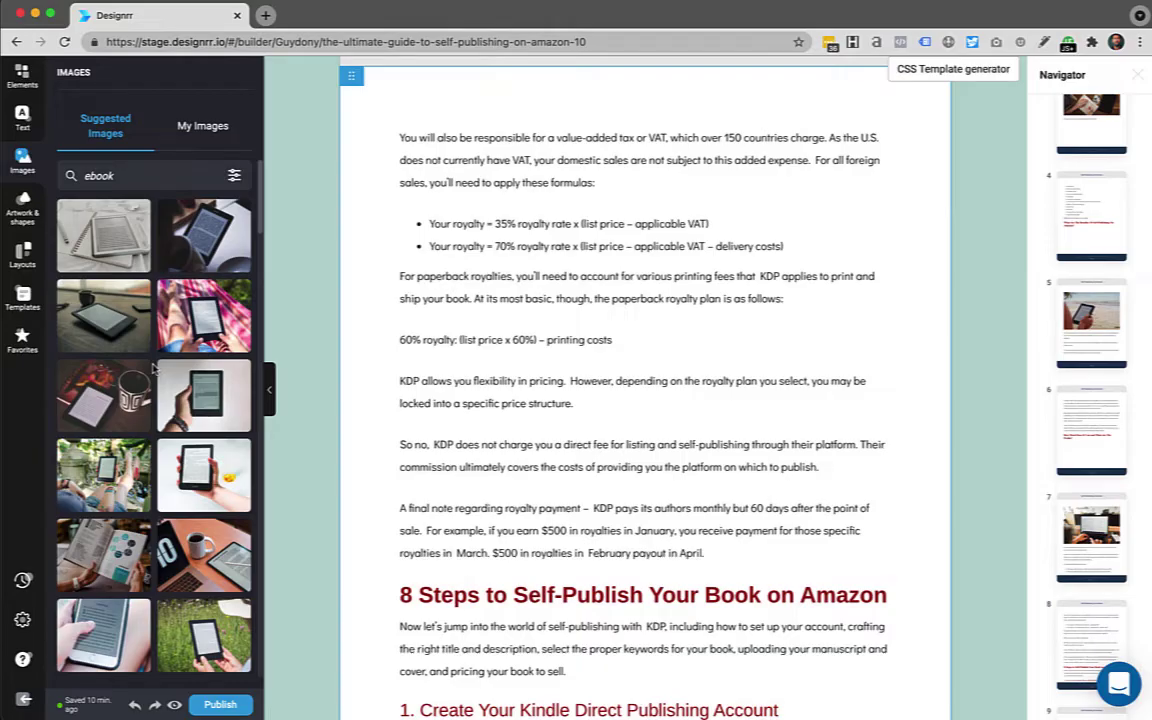
# - Insert the tablet e-reader photo, shrink it, and move it above the royalty bullet list
pyautogui.moveTo(177, 210)
pyautogui.mouseDown()
pyautogui.moveTo(510, 342)
pyautogui.moveTo(557, 311)
pyautogui.mouseUp()
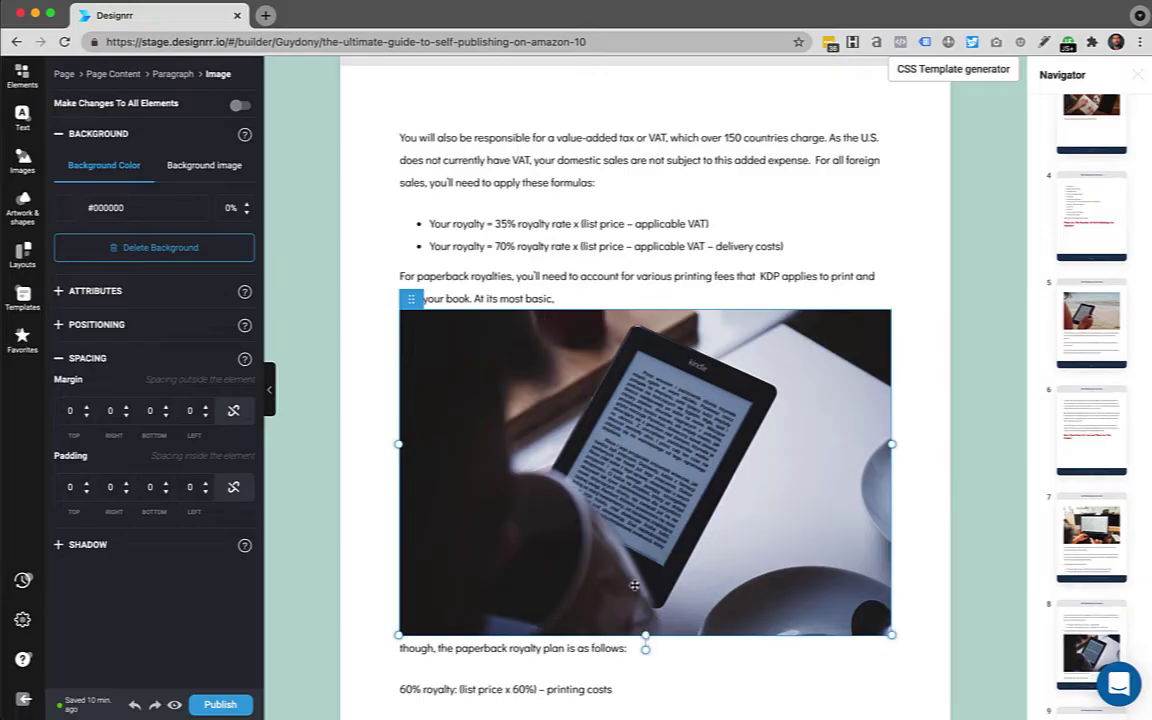
pyautogui.moveTo(645, 637); pyautogui.dragTo(596, 438)
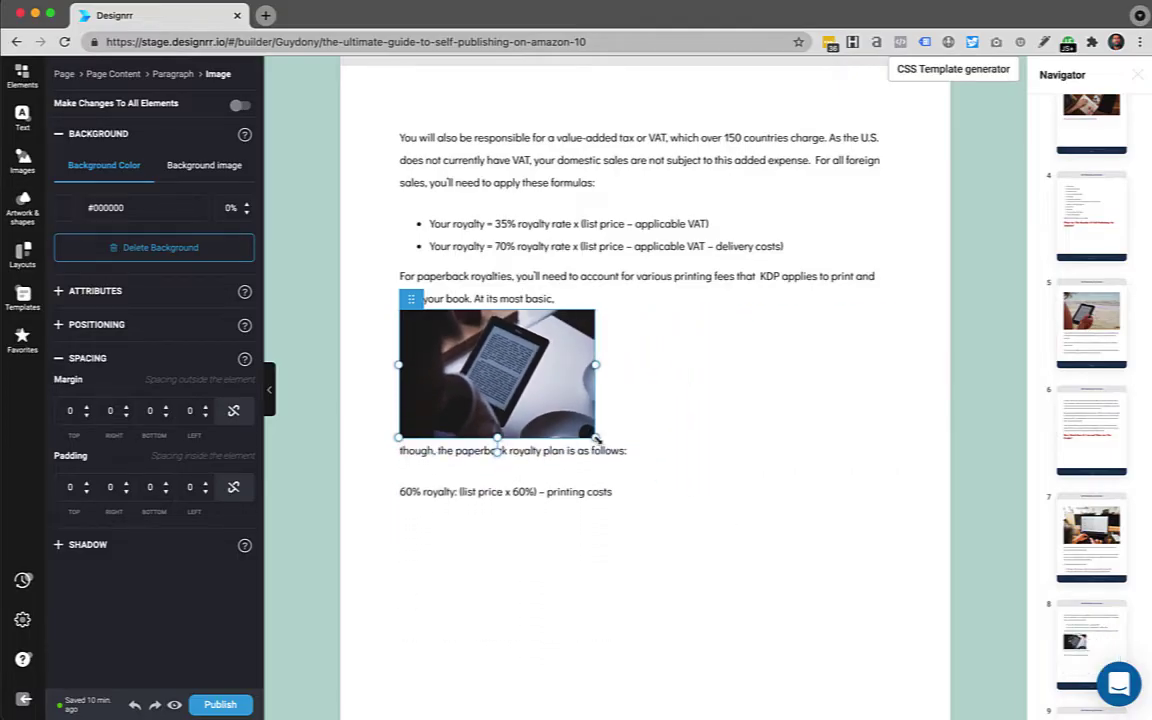
pyautogui.moveTo(596, 438); pyautogui.dragTo(642, 468)
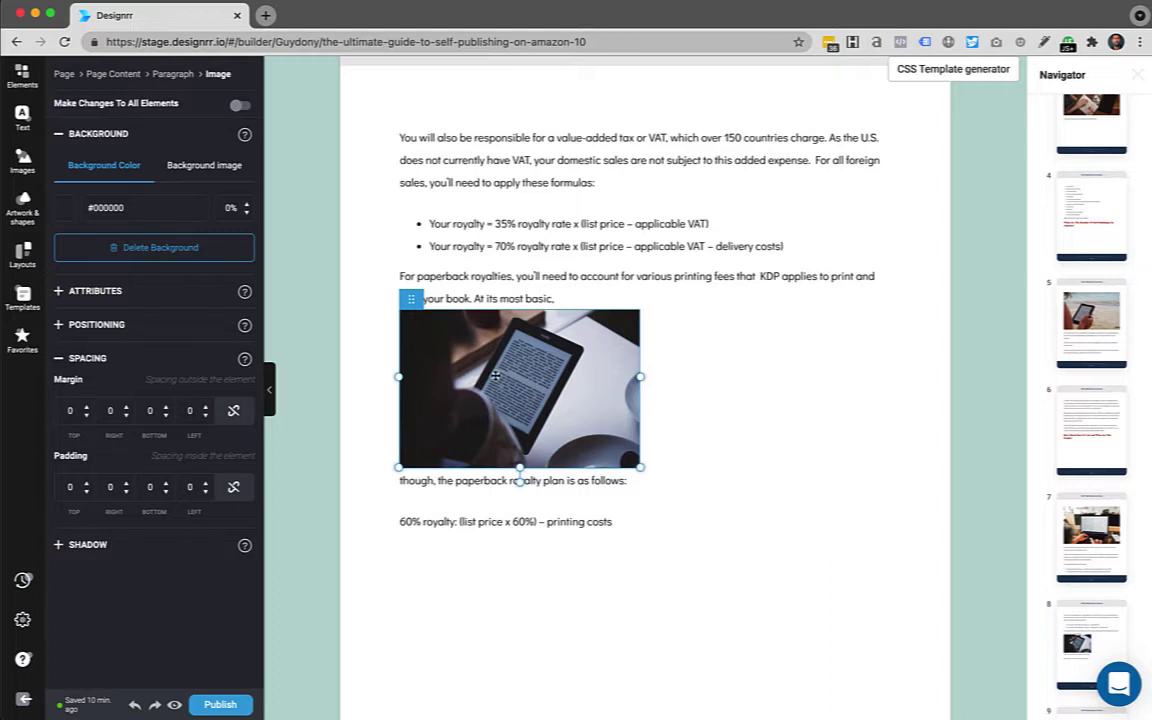
pyautogui.moveTo(495, 375)
pyautogui.mouseDown()
pyautogui.moveTo(547, 239)
pyautogui.moveTo(540, 248)
pyautogui.moveTo(585, 186)
pyautogui.moveTo(615, 175)
pyautogui.moveTo(567, 115)
pyautogui.moveTo(626, 212)
pyautogui.mouseUp()
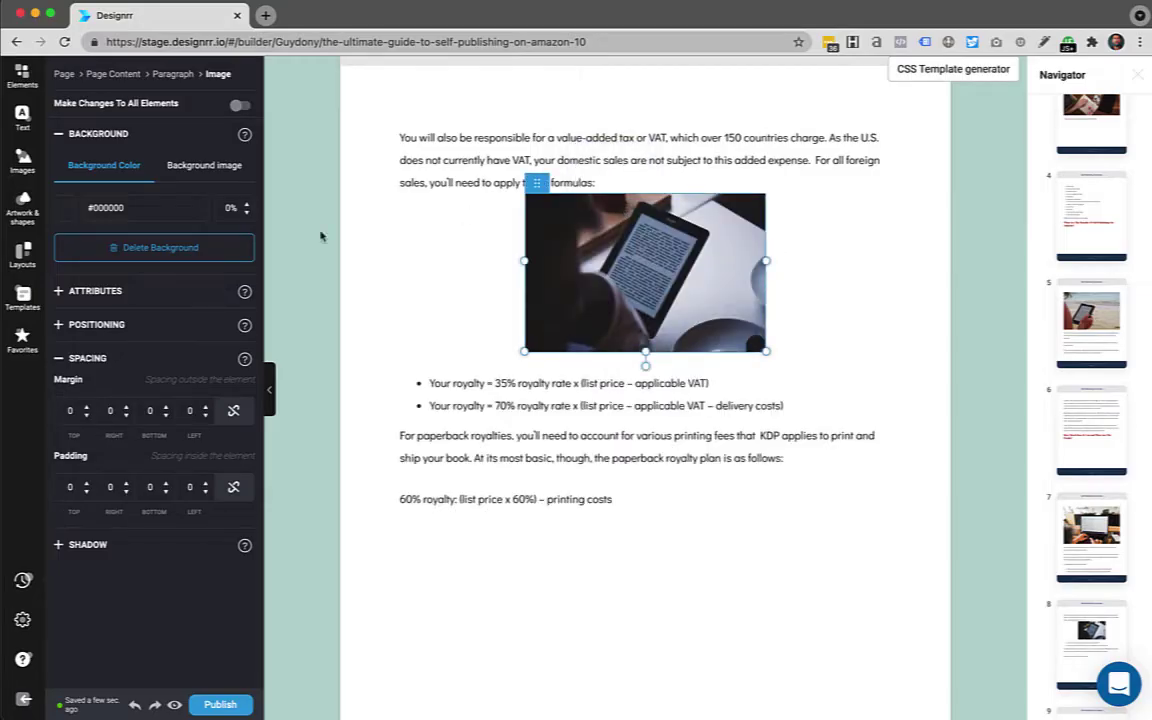
# - Turn on Wordwrap for the e-reader photo and right-align it so text wraps on its left
pyautogui.click(58, 291)
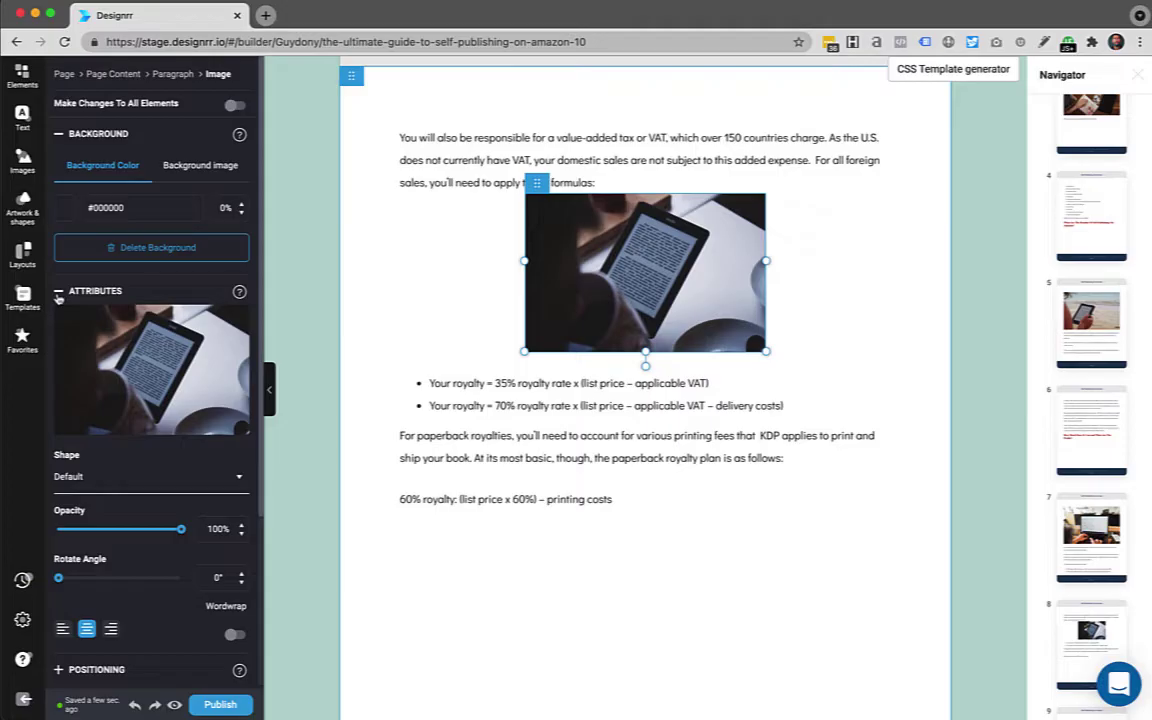
pyautogui.scroll(-2, 163, 410)
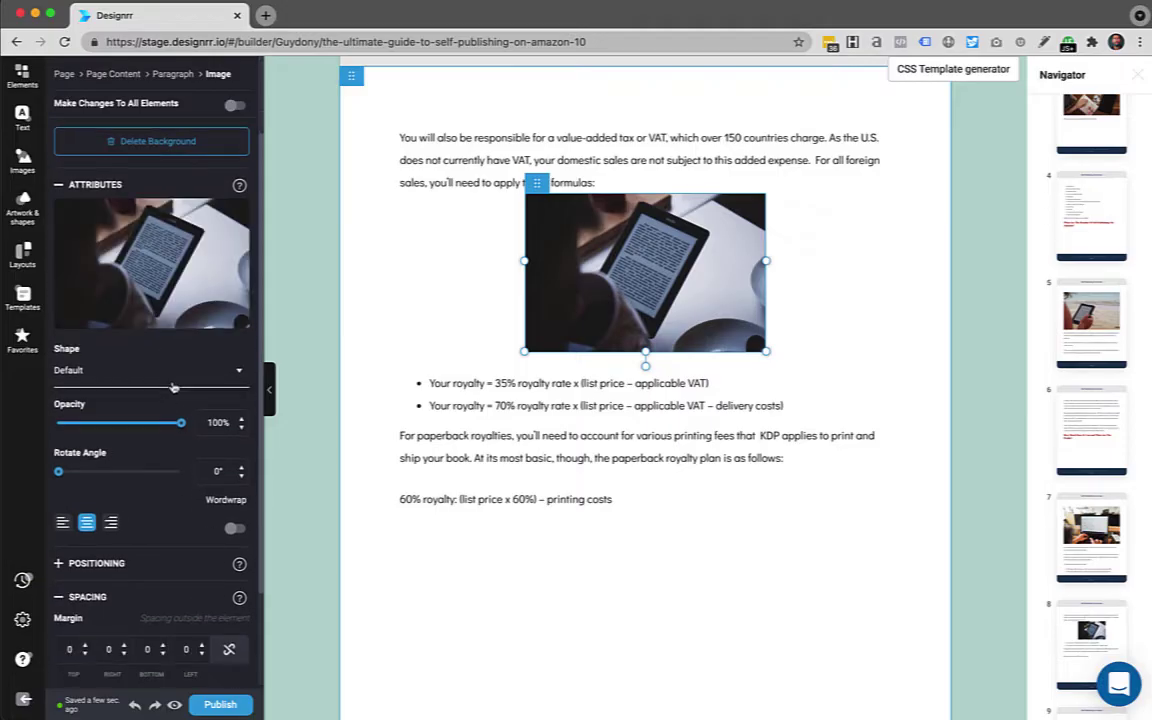
pyautogui.click(237, 528)
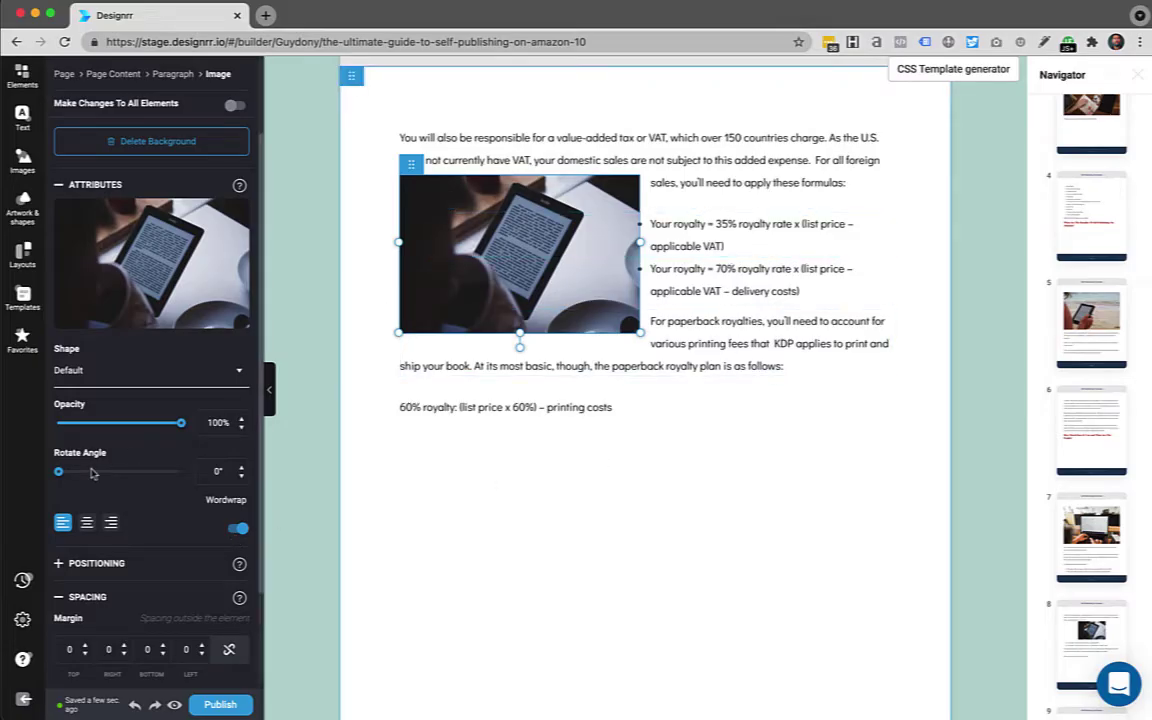
pyautogui.click(111, 524)
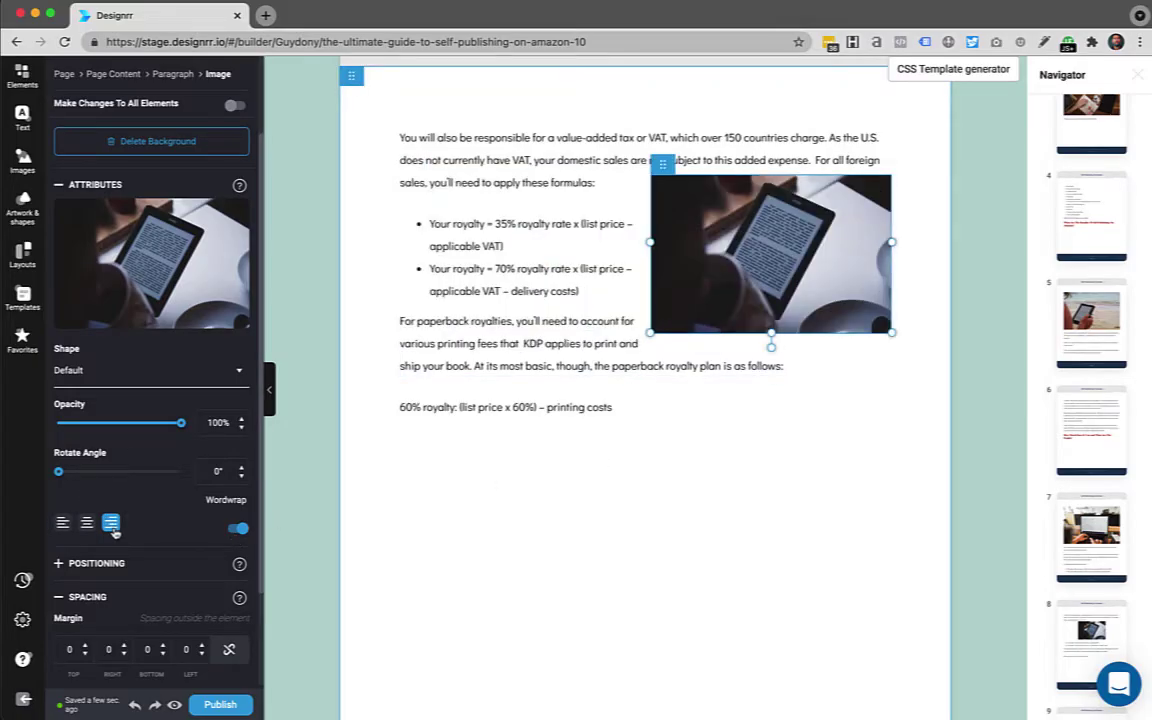
# - Select the e-reader photo and enable 'Move item freely around the page' under Positioning
pyautogui.click(436, 573)
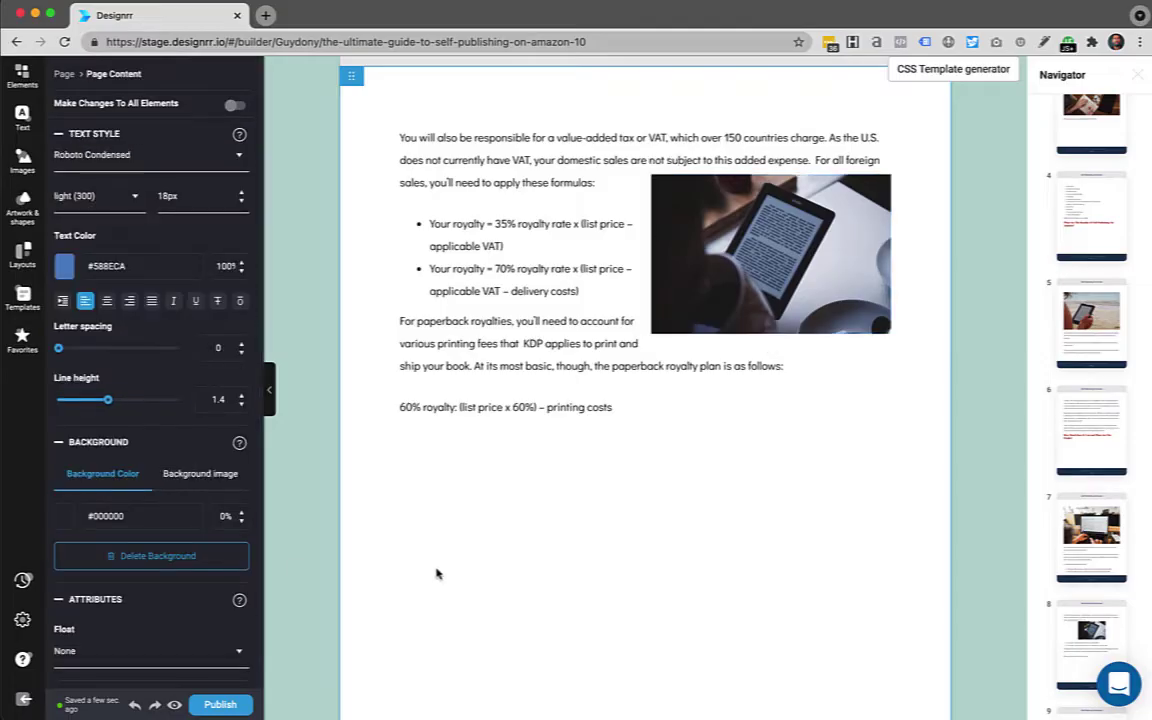
pyautogui.scroll(-2, 436, 573)
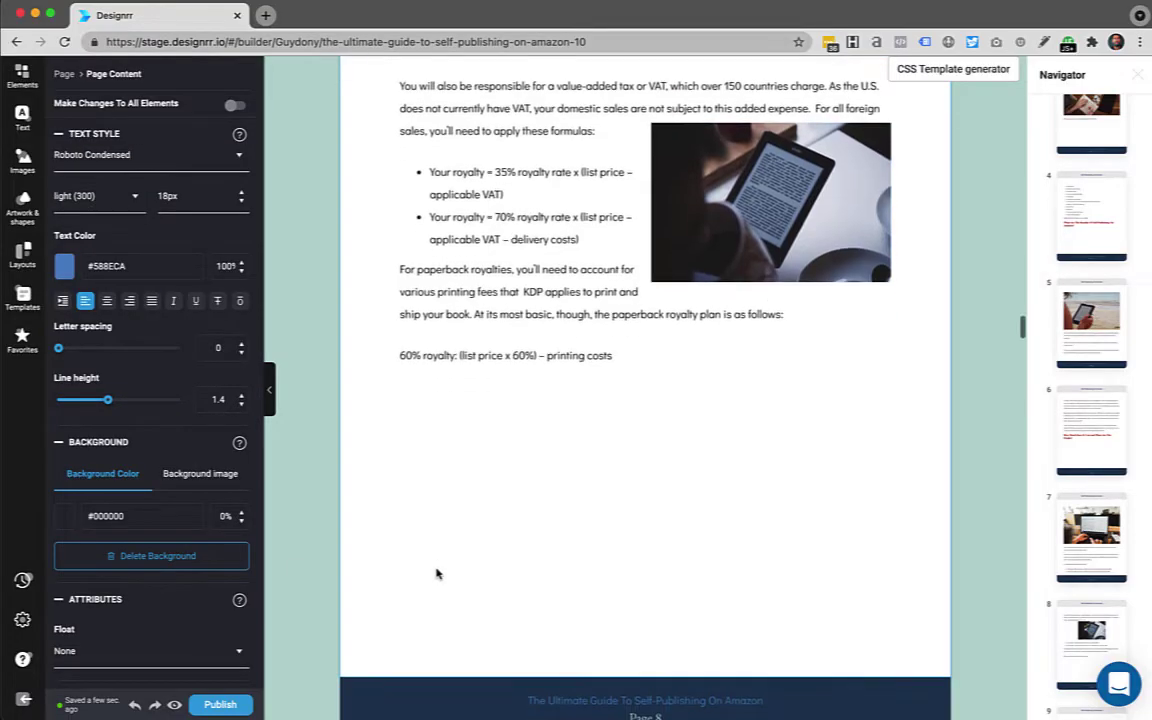
pyautogui.scroll(1, 436, 573)
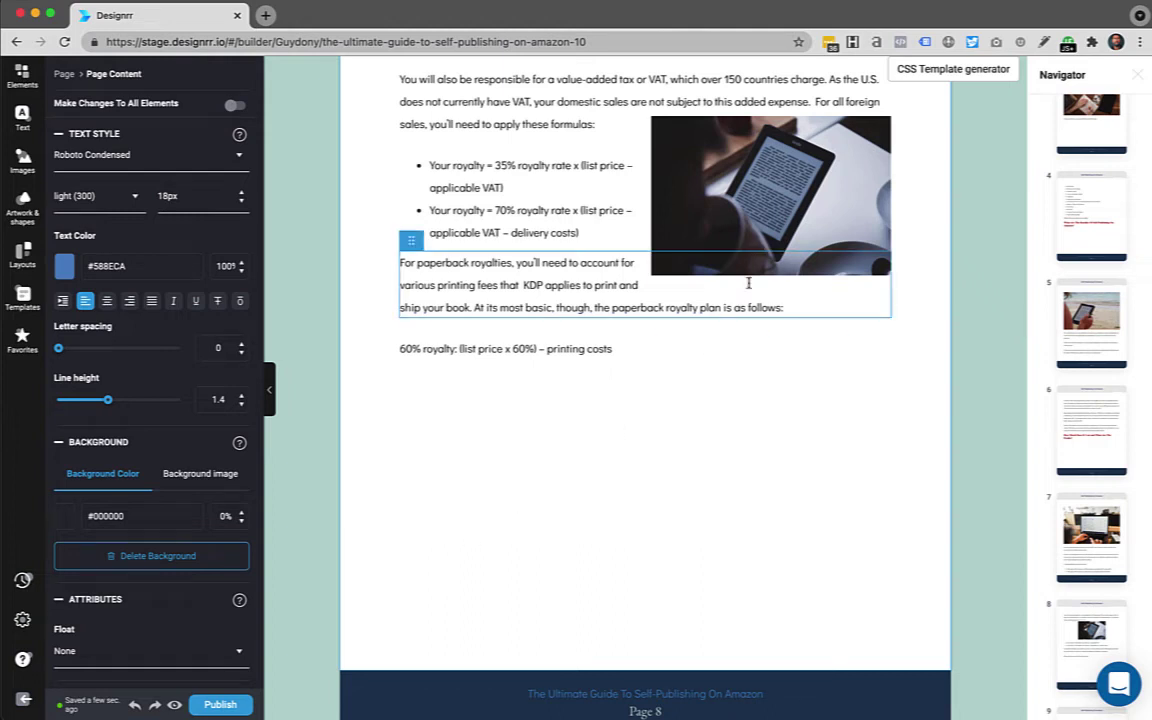
pyautogui.moveTo(770, 195)
pyautogui.click(849, 136)
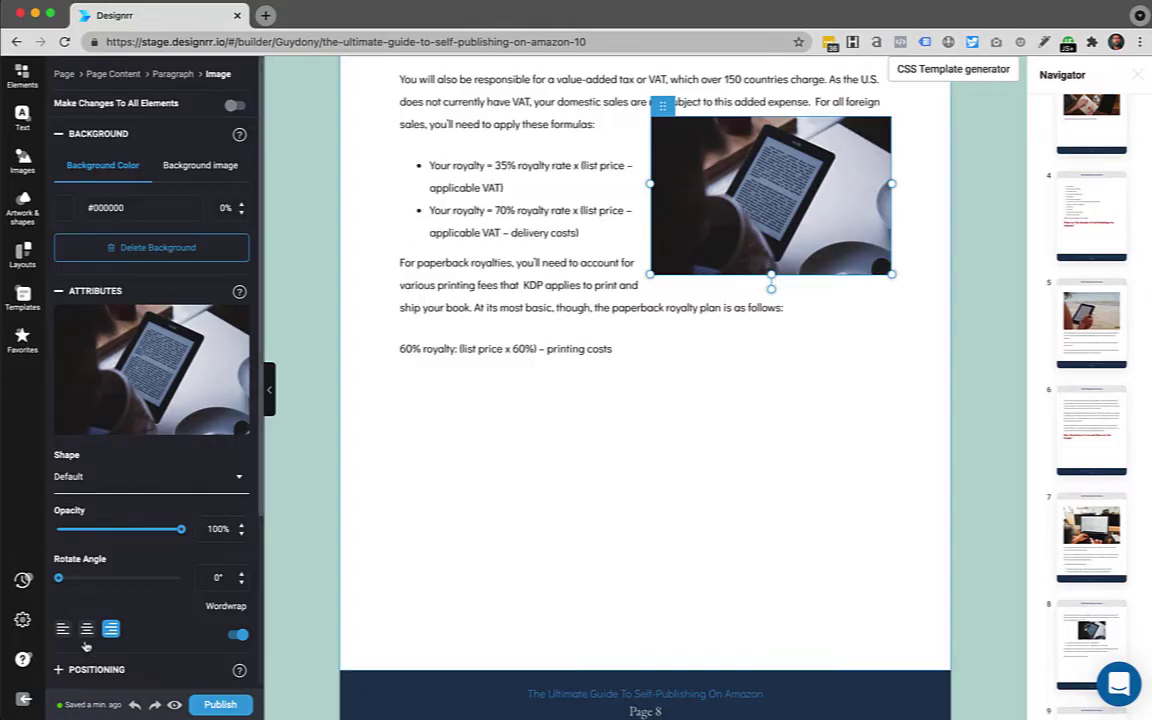
pyautogui.click(56, 132)
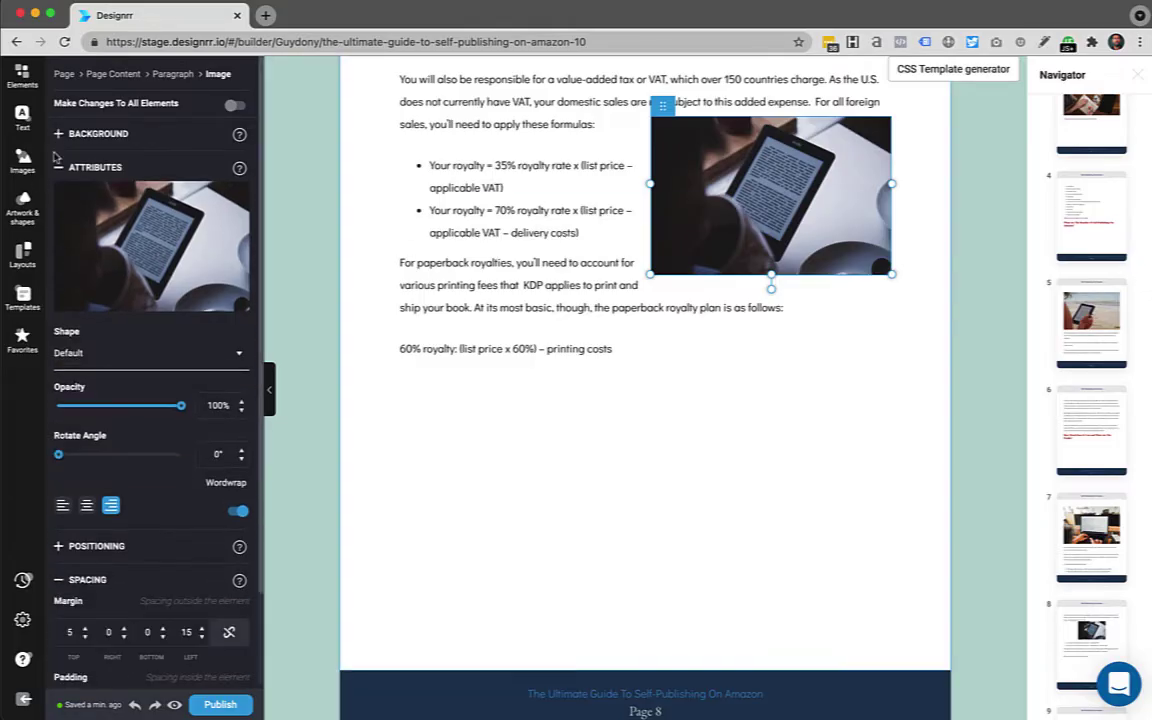
pyautogui.click(58, 168)
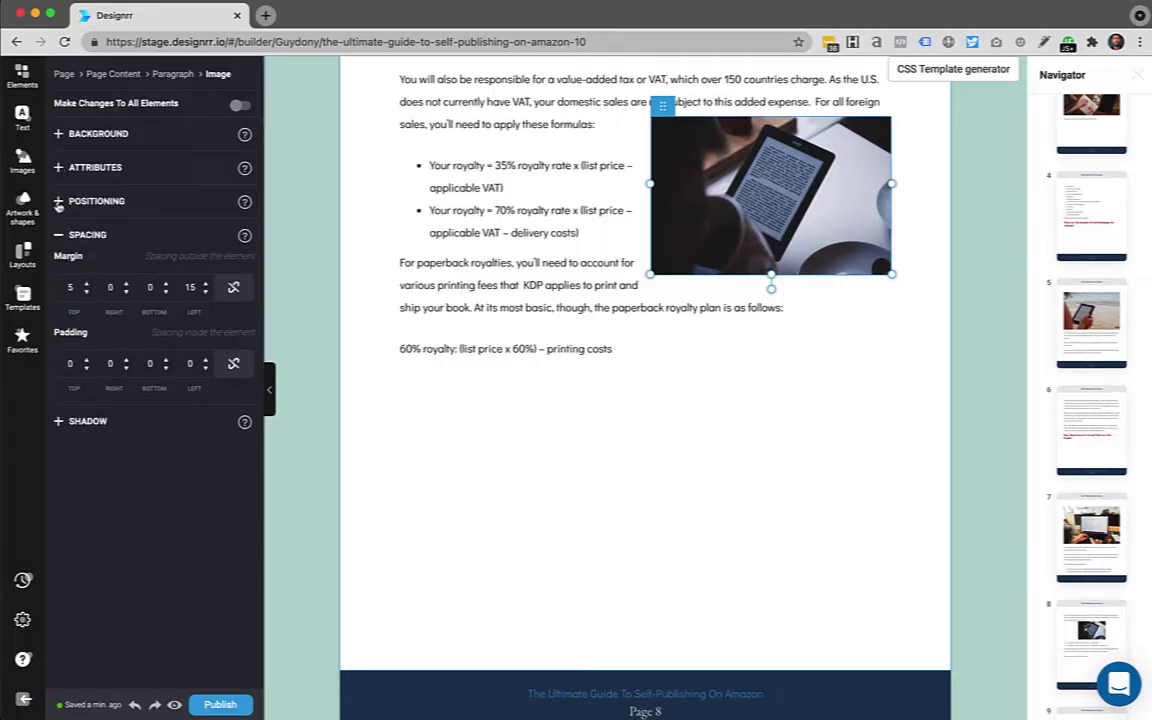
pyautogui.click(58, 203)
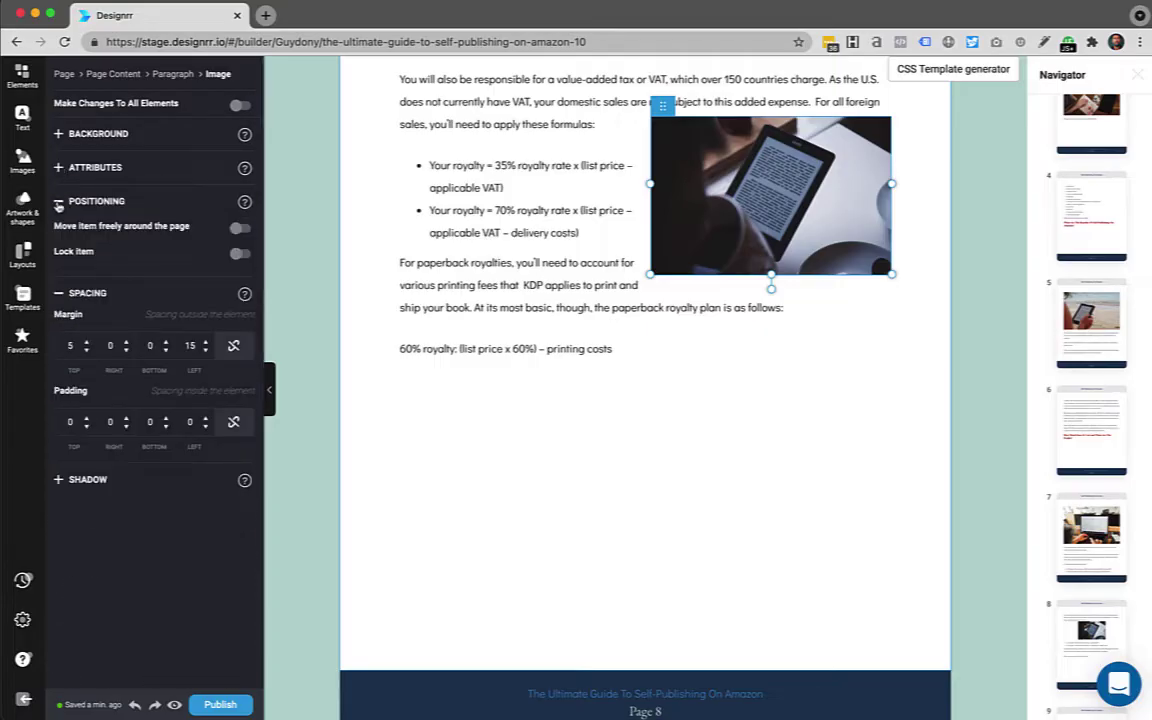
pyautogui.click(238, 230)
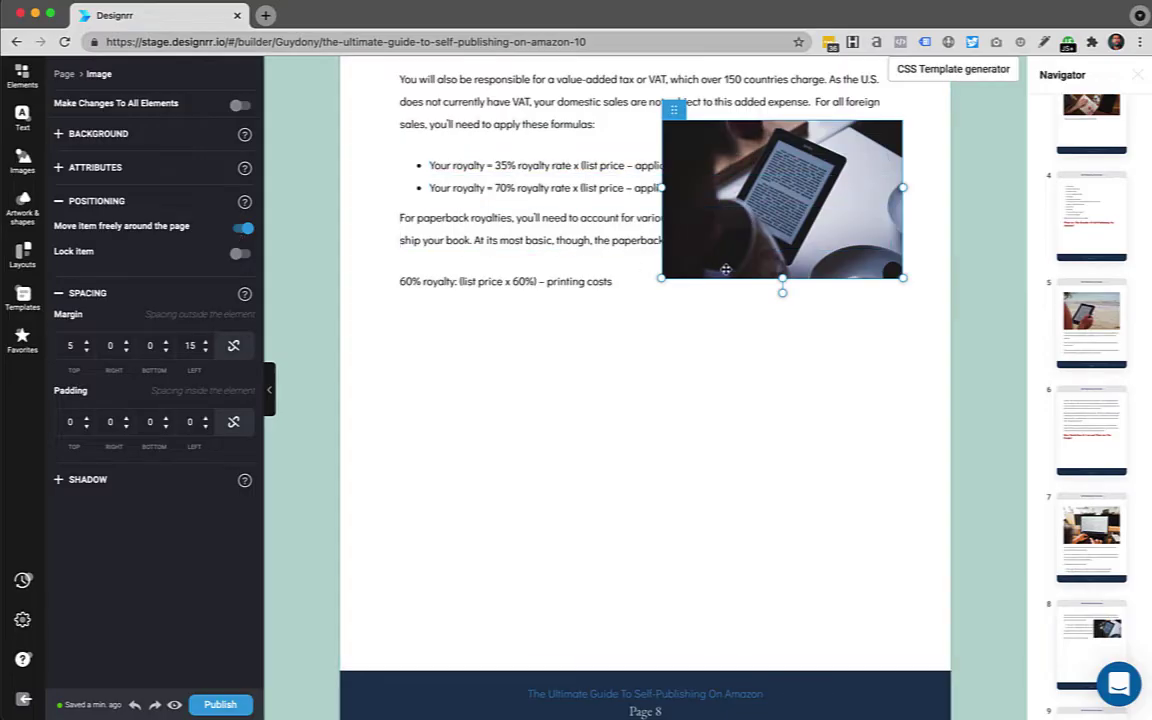
# - Enlarge the photo and place it just below the 60% royalty line
pyautogui.moveTo(730, 249)
pyautogui.mouseDown()
pyautogui.moveTo(488, 467)
pyautogui.moveTo(409, 463)
pyautogui.mouseUp()
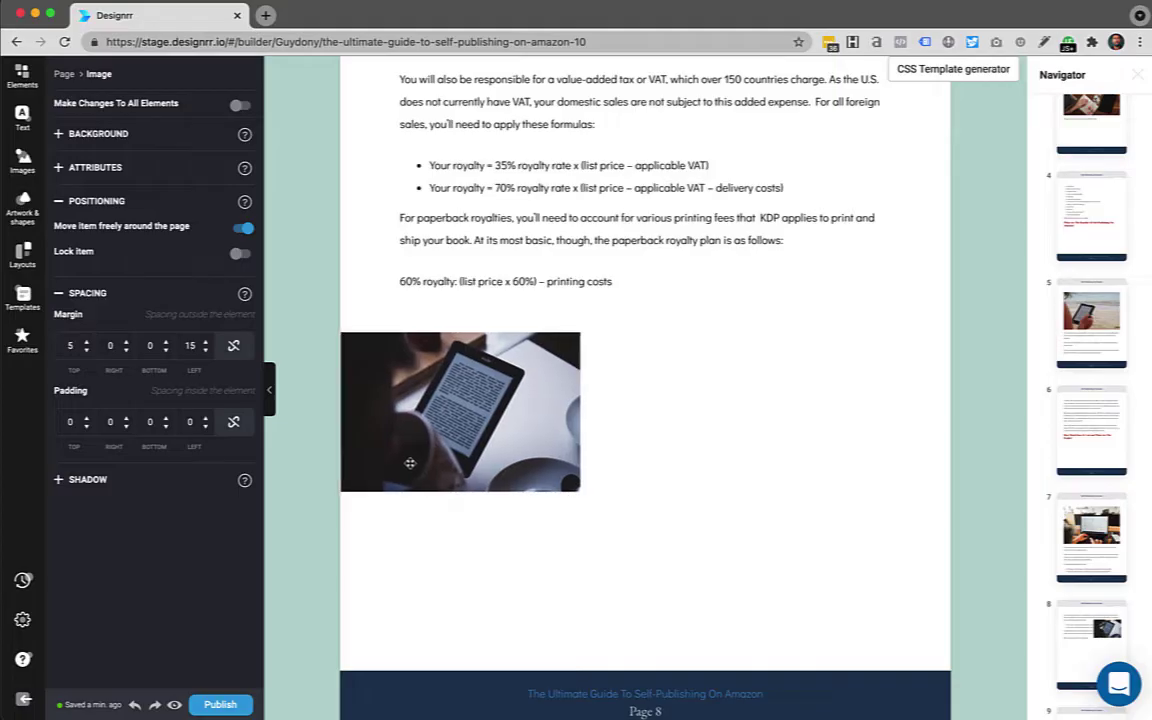
pyautogui.moveTo(581, 493); pyautogui.dragTo(760, 612)
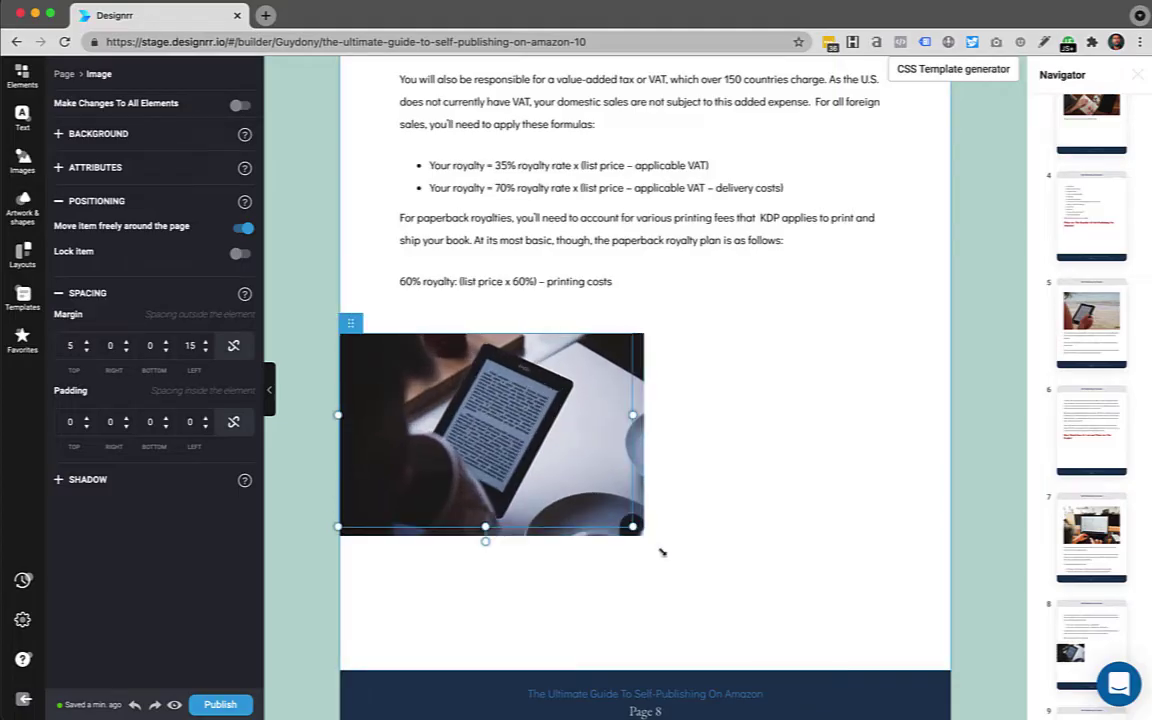
pyautogui.click(817, 586)
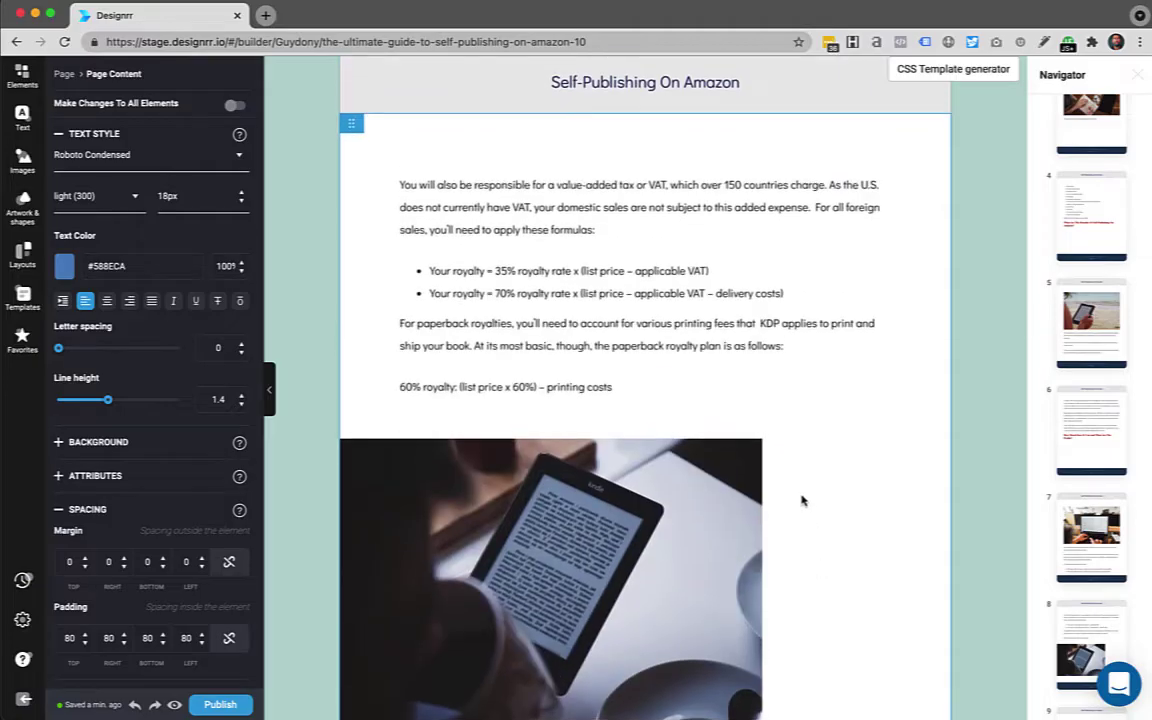
pyautogui.scroll(1, 622, 509)
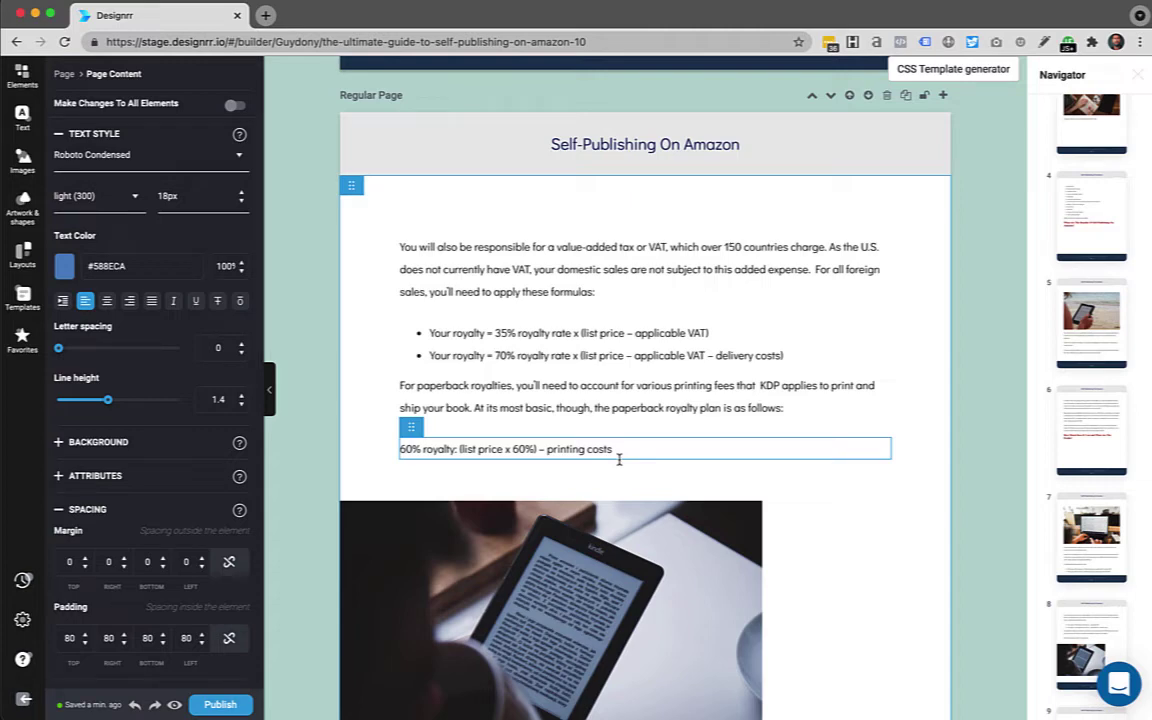
pyautogui.moveTo(551, 600)
pyautogui.moveTo(712, 543); pyautogui.dragTo(712, 471)
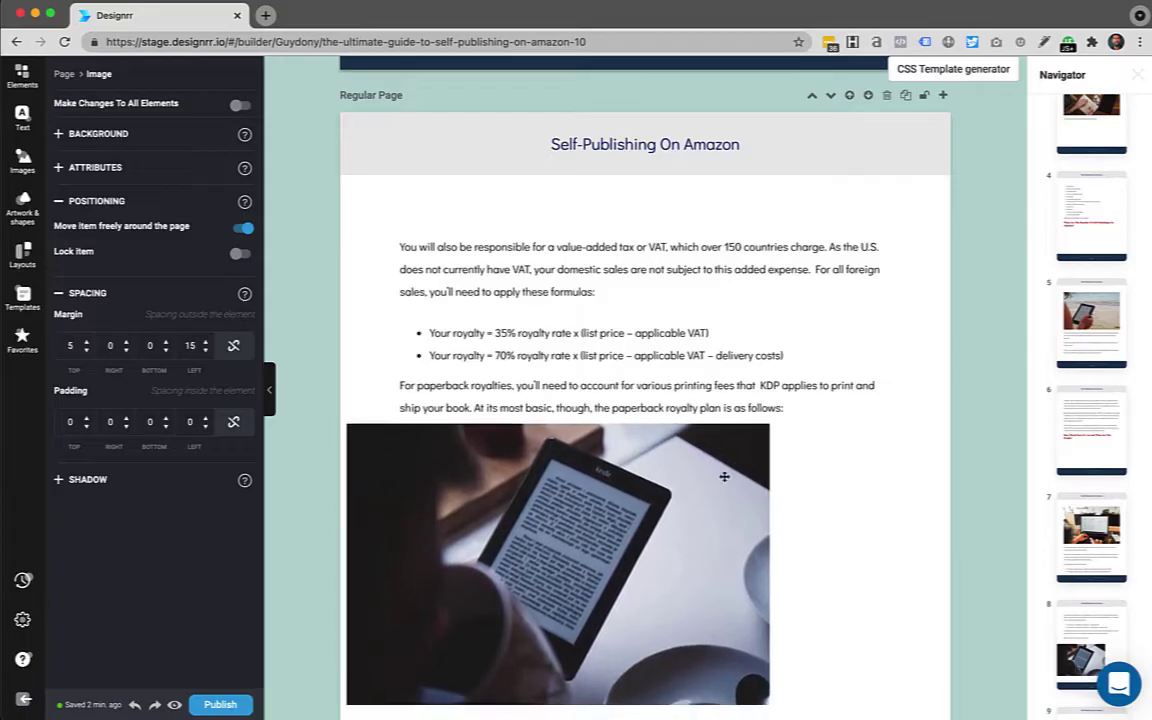
pyautogui.moveTo(712, 471)
pyautogui.mouseDown()
pyautogui.moveTo(731, 508)
pyautogui.moveTo(709, 526)
pyautogui.mouseUp()
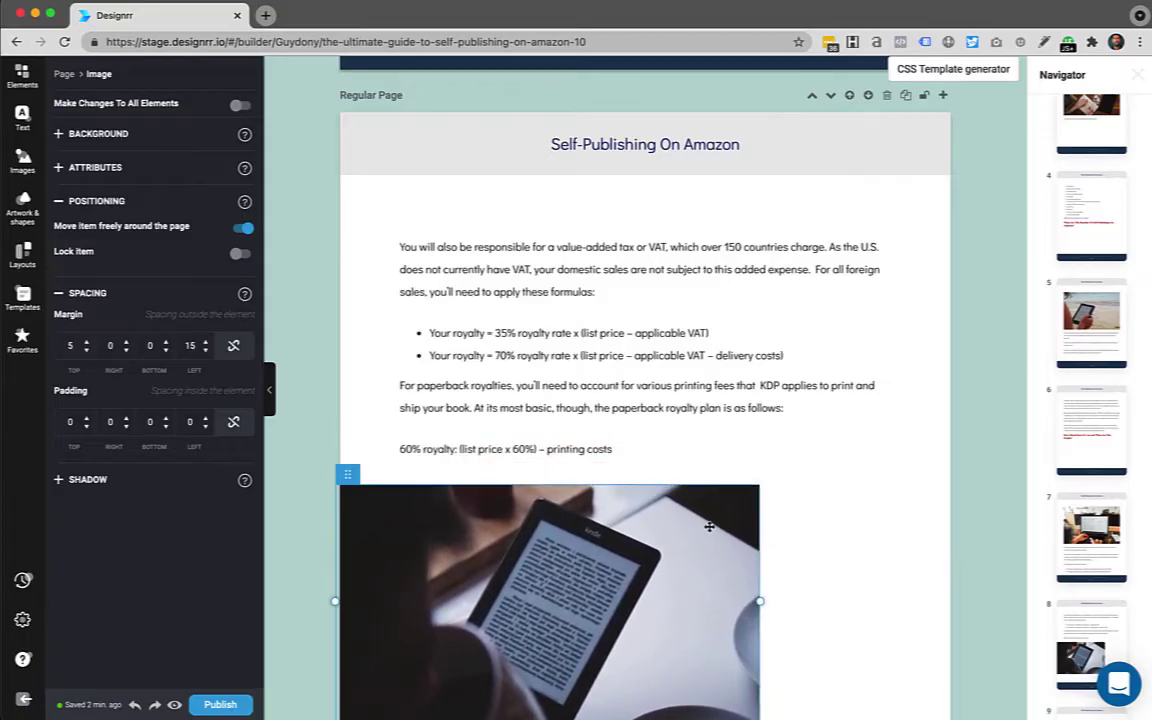
pyautogui.scroll(-2, 849, 424)
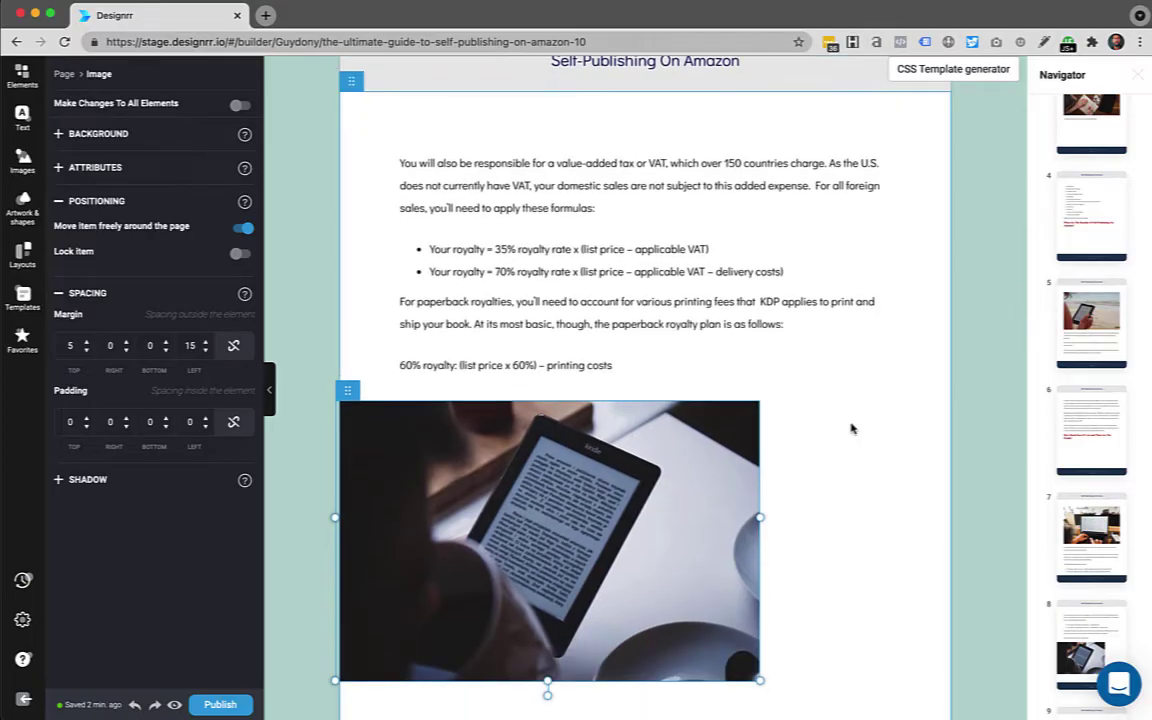
pyautogui.scroll(2, 851, 428)
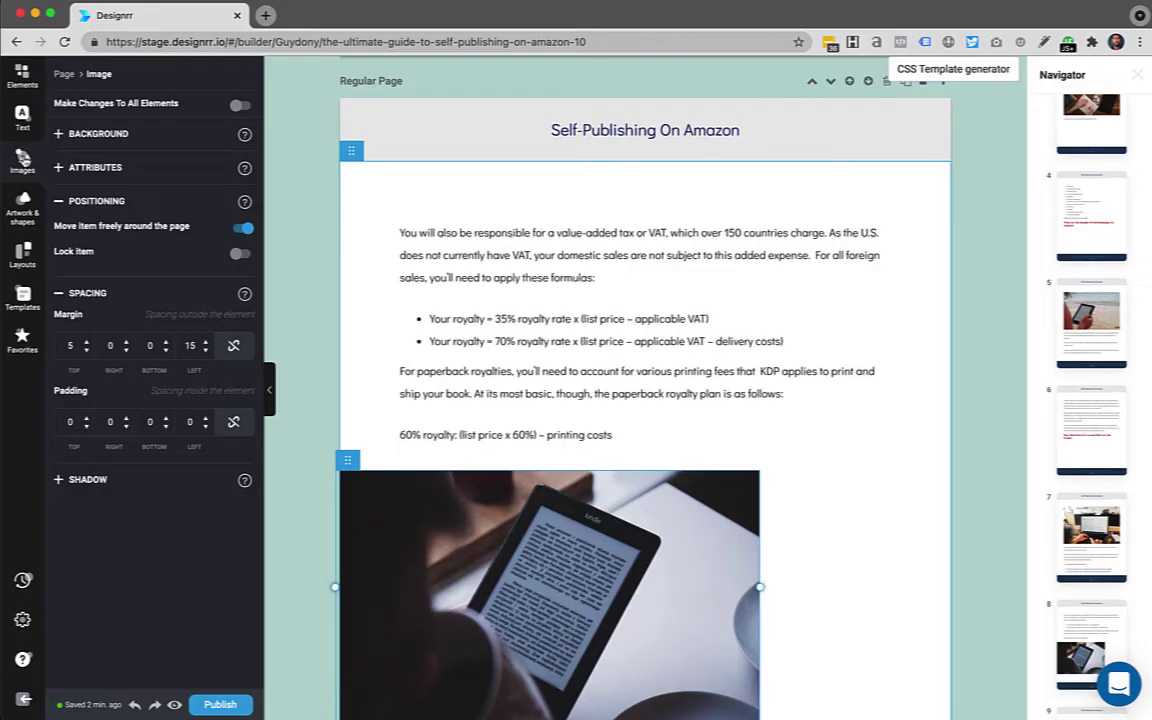
# - Move a cow photo from My Images into the car images folder
pyautogui.click(22, 158)
pyautogui.click(201, 130)
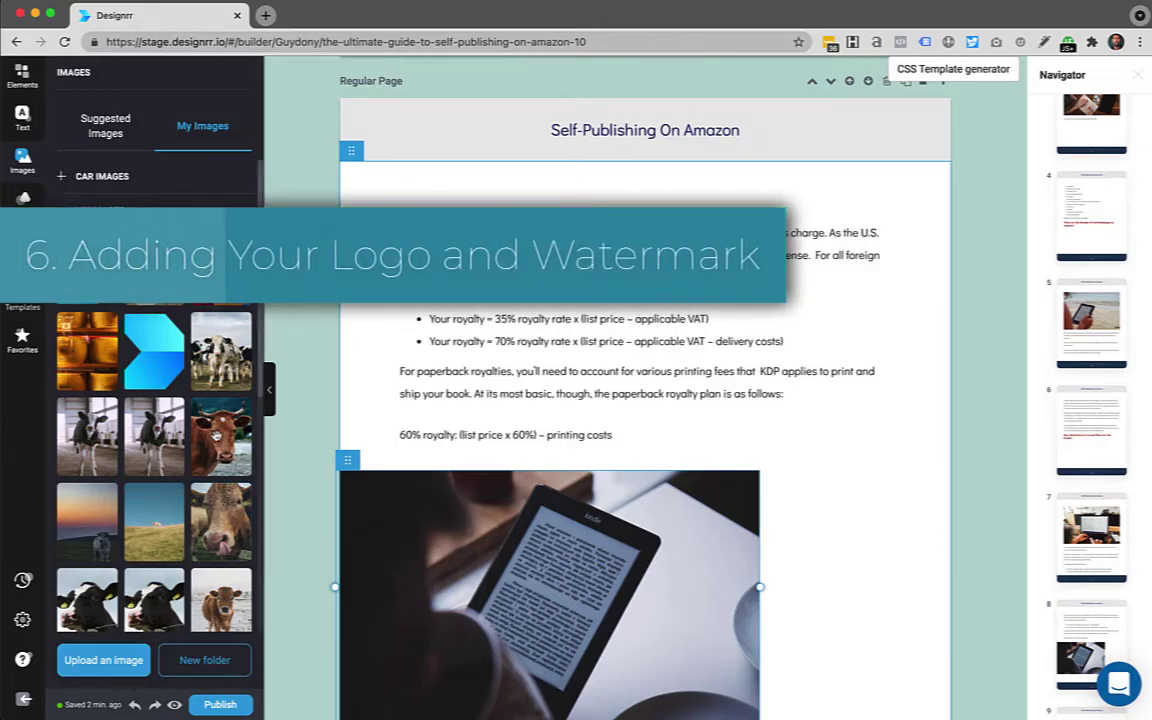
pyautogui.click(229, 420)
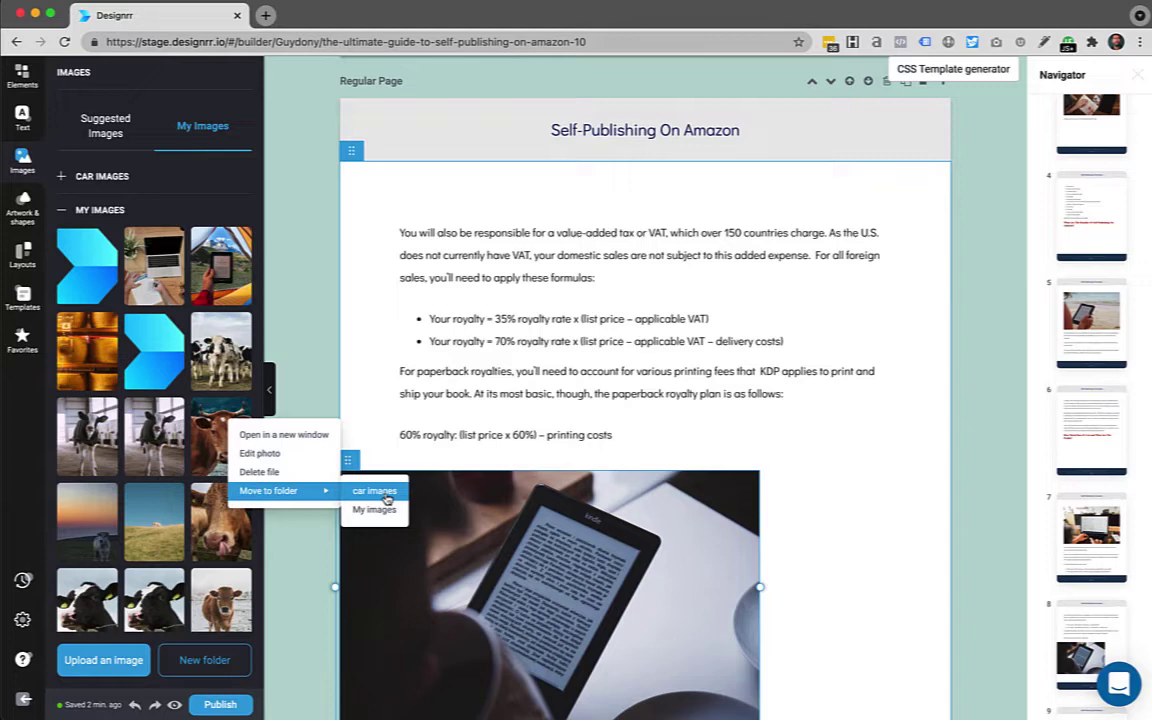
pyautogui.click(386, 492)
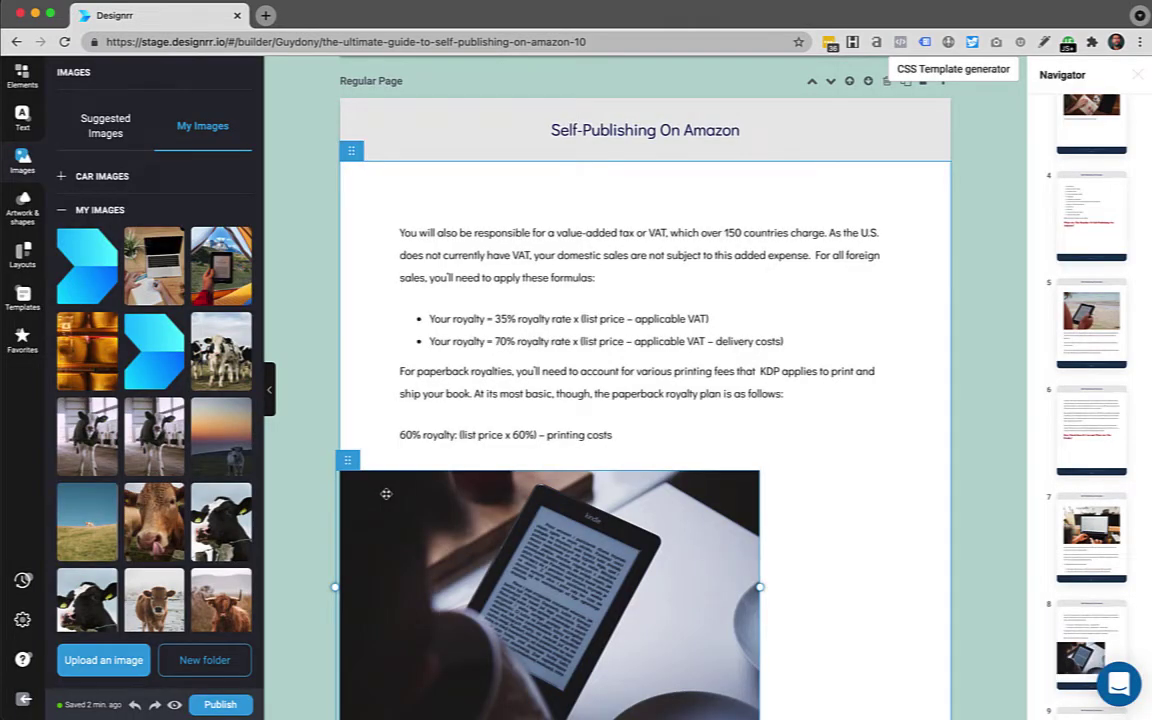
# - Create a 'Logo' image folder, move the blue chevron image into it, and view its contents
pyautogui.click(210, 660)
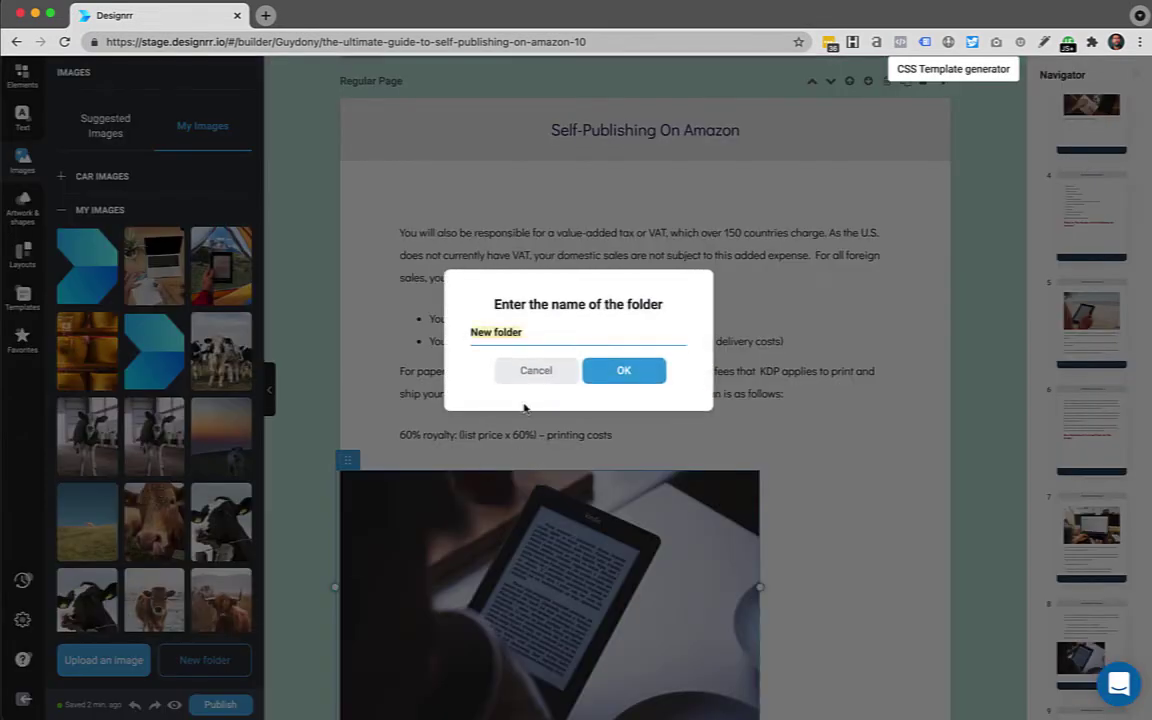
pyautogui.write('Logo')
pyautogui.press('Return')
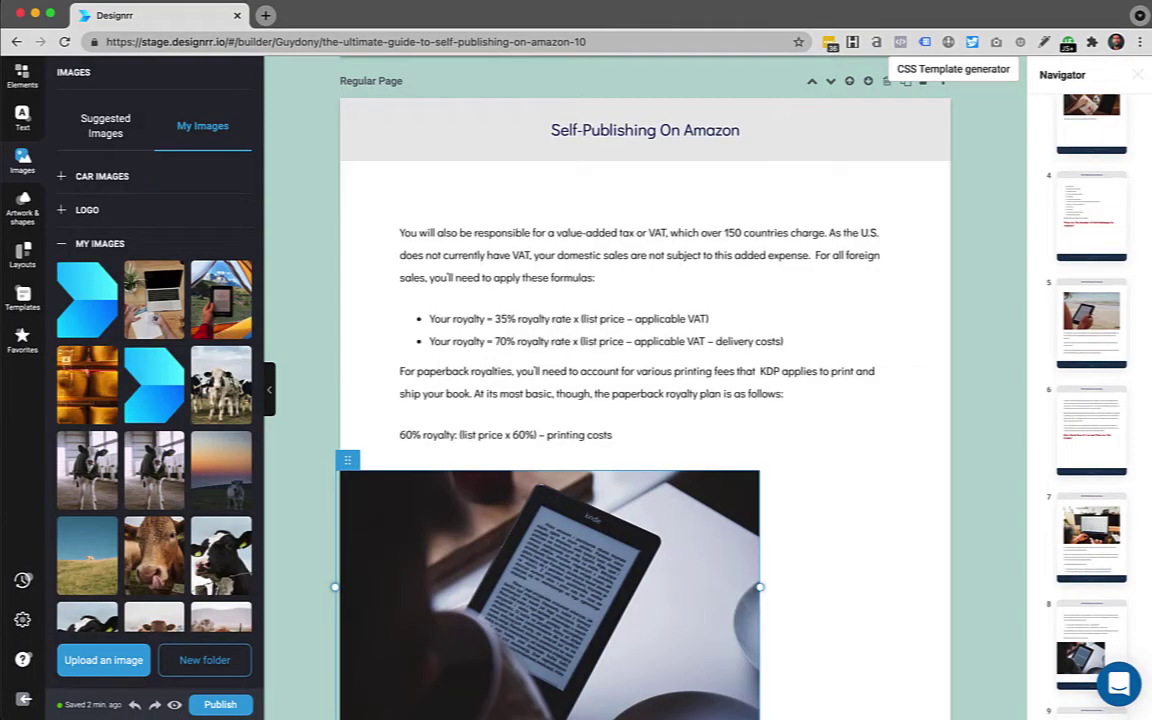
pyautogui.rightClick(102, 281)
pyautogui.moveTo(134, 348)
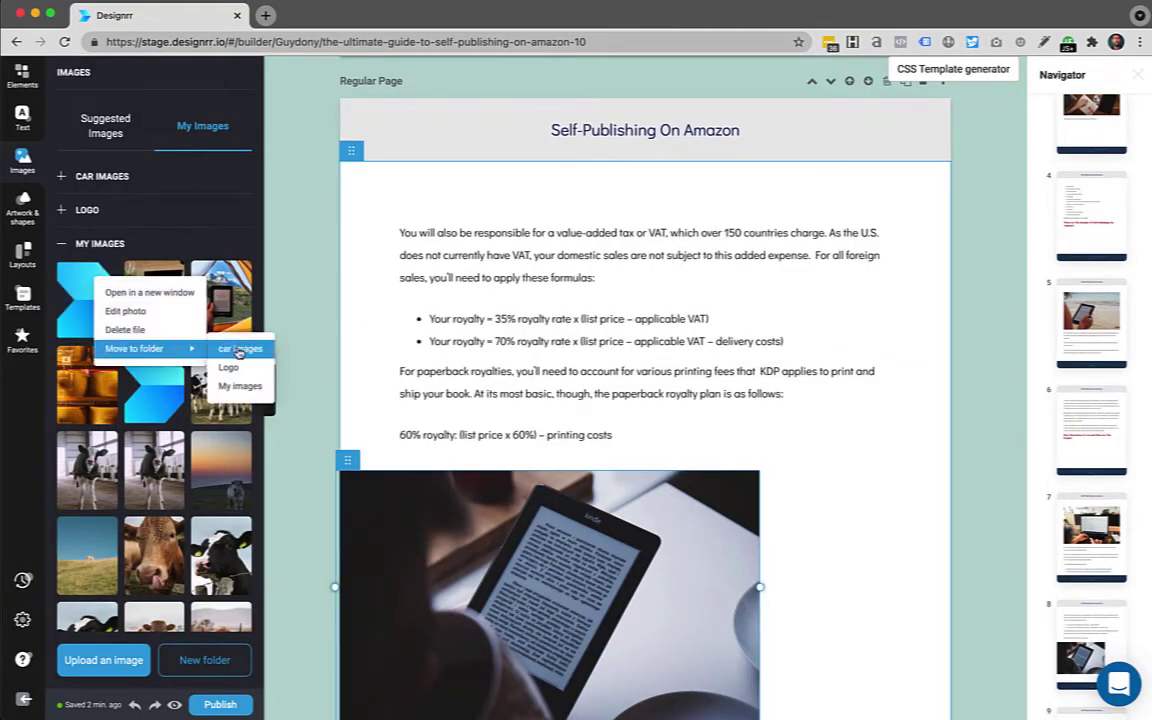
pyautogui.click(228, 370)
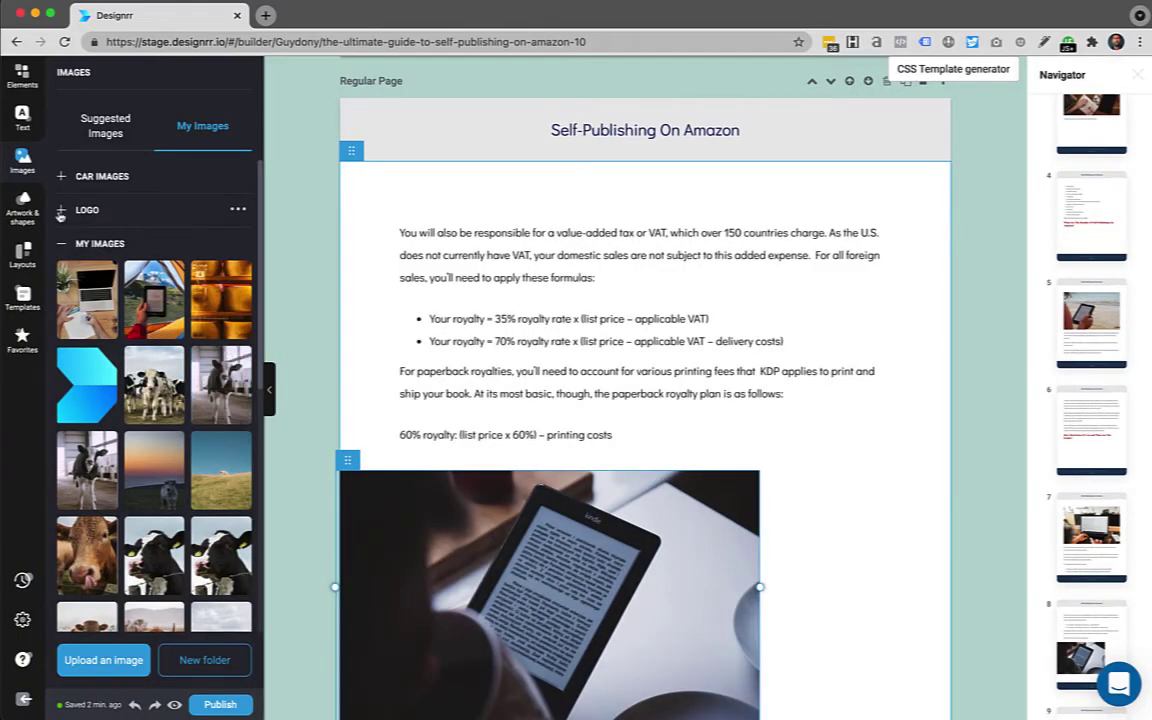
pyautogui.click(61, 244)
pyautogui.click(61, 209)
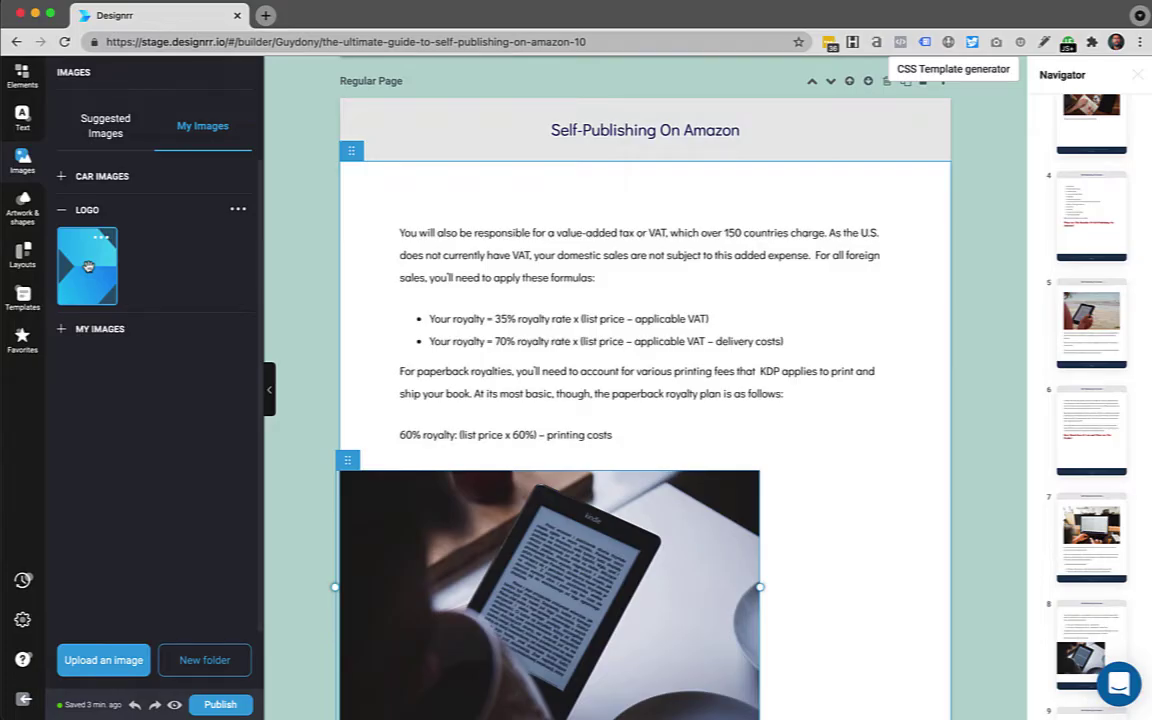
pyautogui.moveTo(88, 267); pyautogui.dragTo(381, 177)
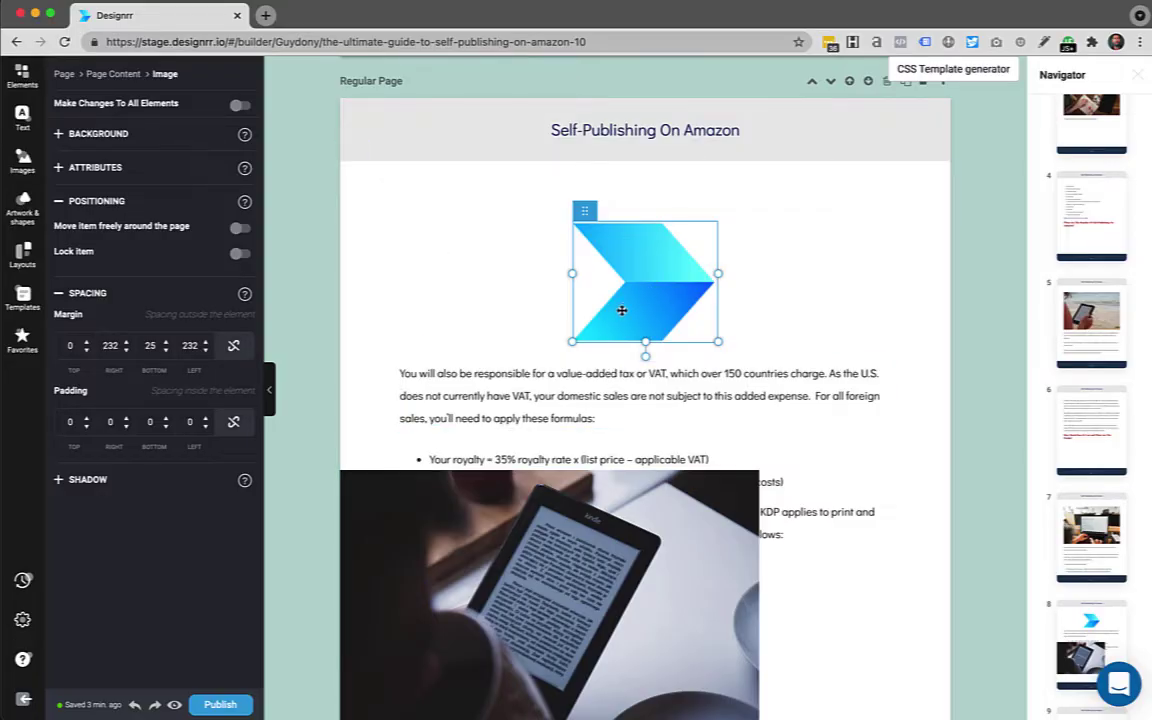
pyautogui.click(238, 229)
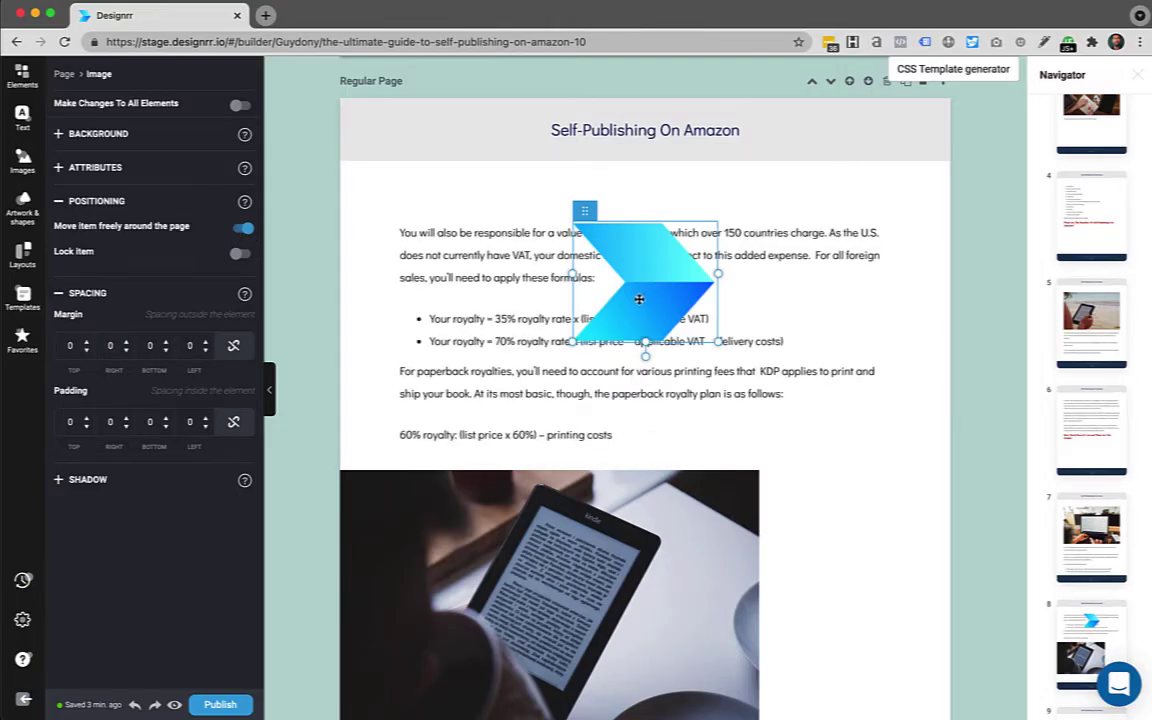
pyautogui.moveTo(718, 341); pyautogui.dragTo(575, 261)
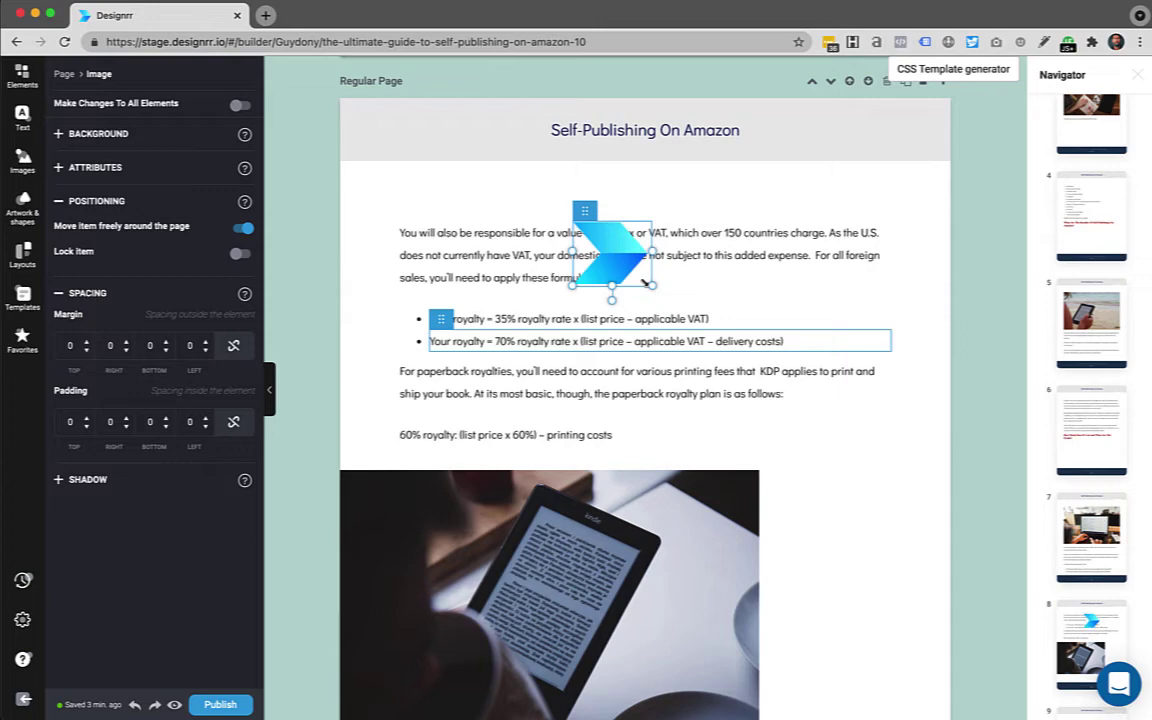
pyautogui.moveTo(516, 213)
pyautogui.mouseDown()
pyautogui.moveTo(488, 176)
pyautogui.moveTo(380, 131)
pyautogui.mouseUp()
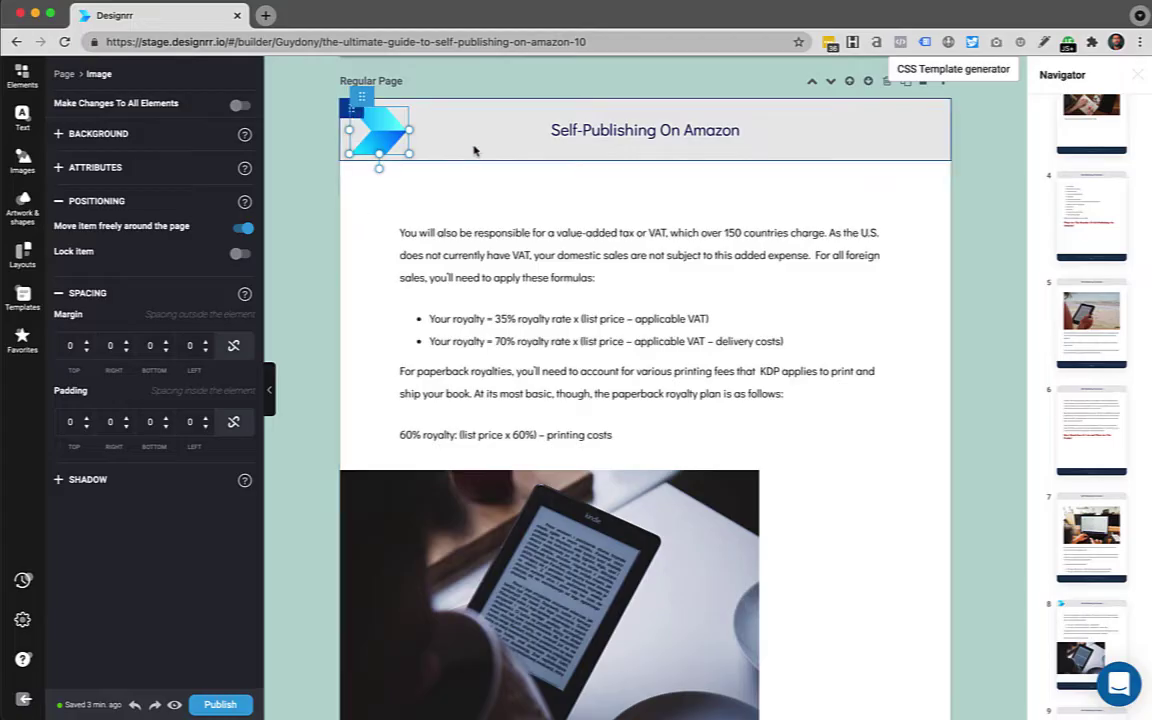
pyautogui.rightClick(376, 133)
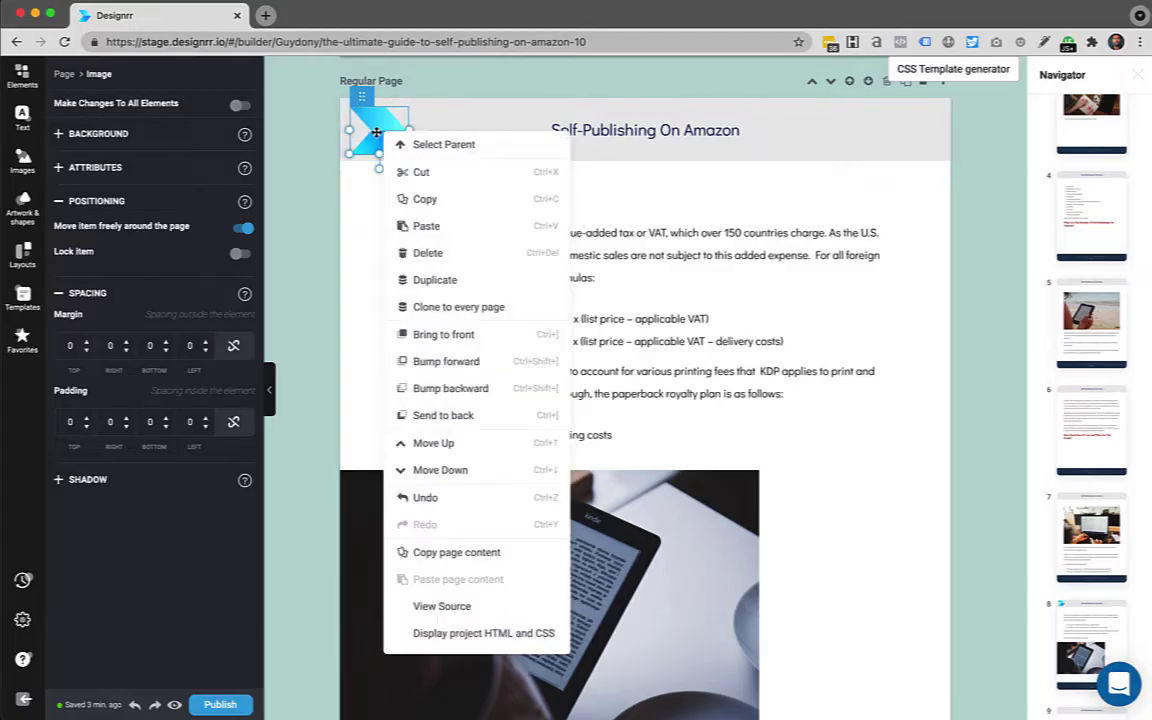
pyautogui.click(426, 308)
pyautogui.scroll(-1, 426, 312)
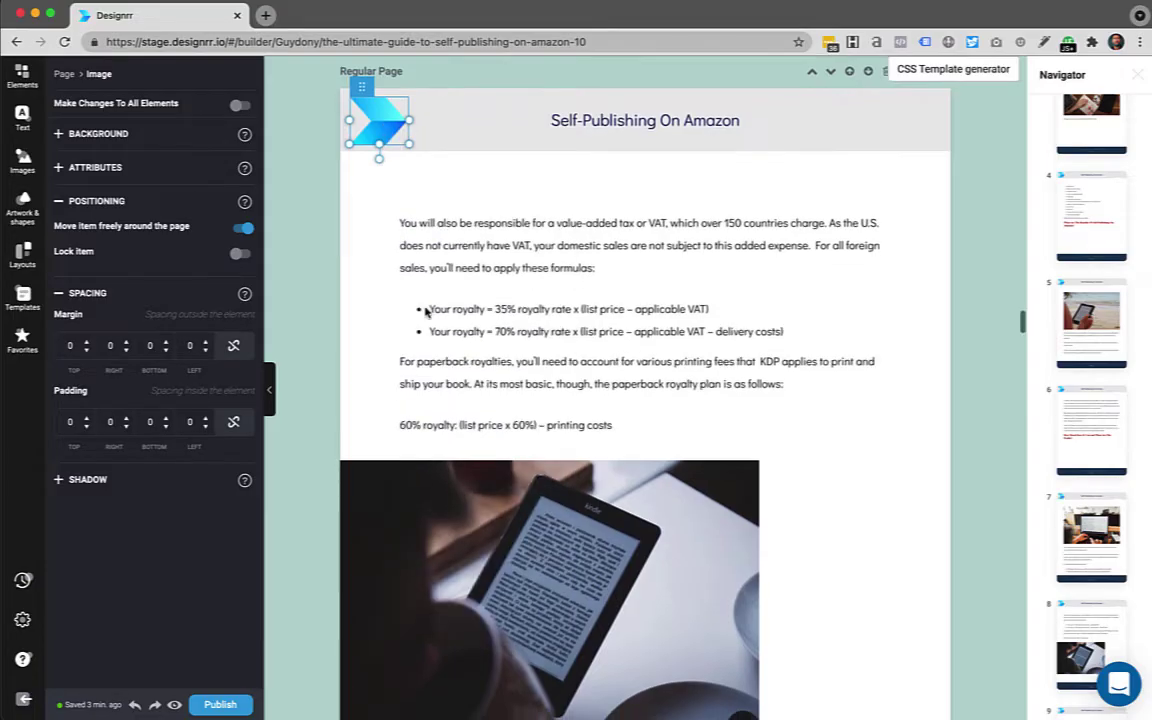
pyautogui.scroll(-3, 426, 312)
pyautogui.scroll(-3, 426, 312)
pyautogui.scroll(-1, 426, 312)
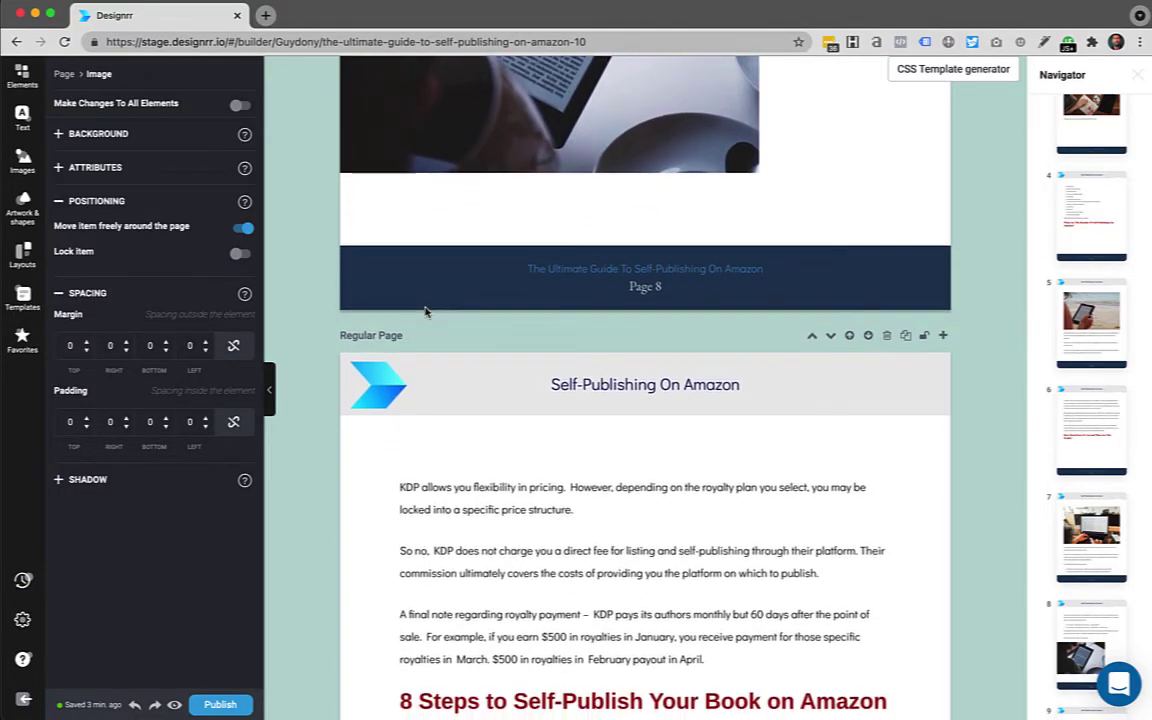
pyautogui.scroll(3, 425, 312)
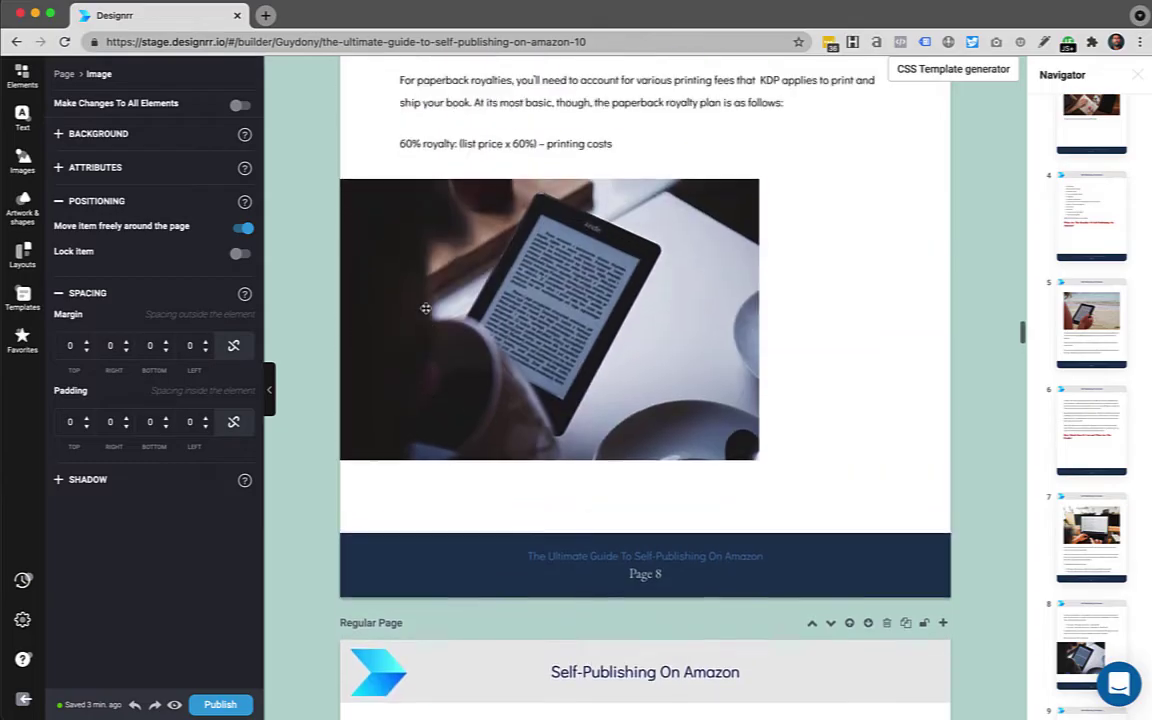
pyautogui.scroll(2, 410, 300)
pyautogui.scroll(1, 390, 285)
# - Place the chevron logo on page 8, set it to move freely, and enlarge it over the text and photo
pyautogui.scroll(1, 366, 272)
pyautogui.click(362, 266)
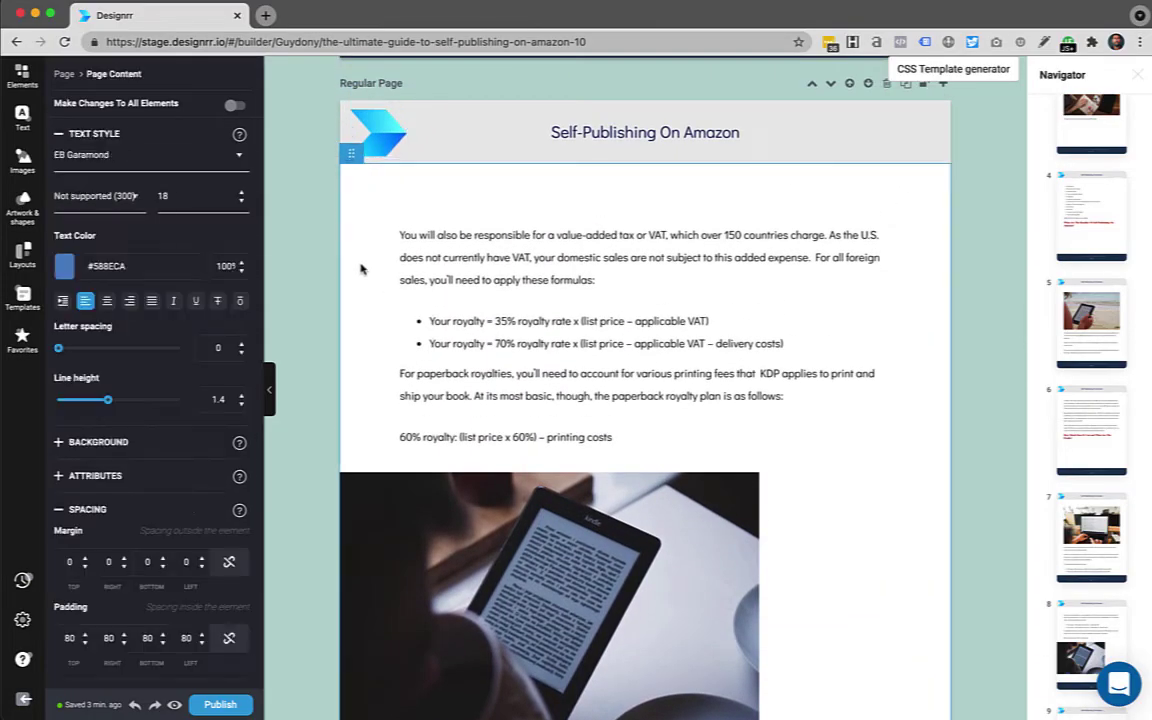
pyautogui.click(22, 160)
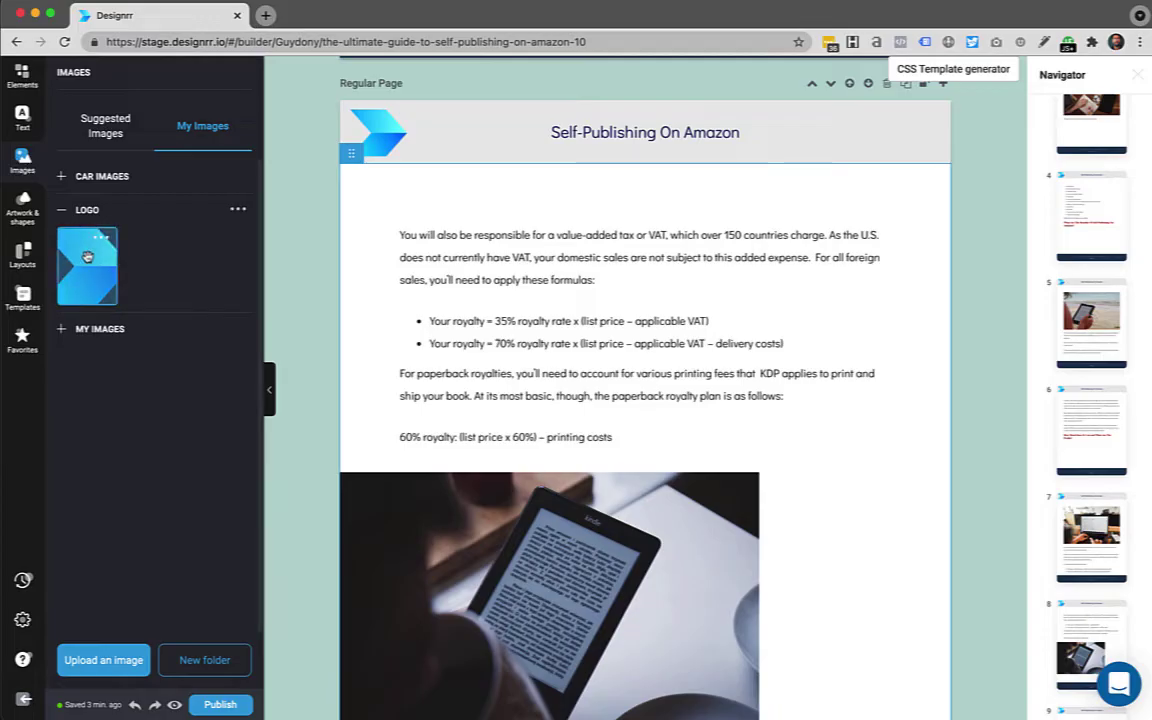
pyautogui.moveTo(88, 257); pyautogui.dragTo(662, 362)
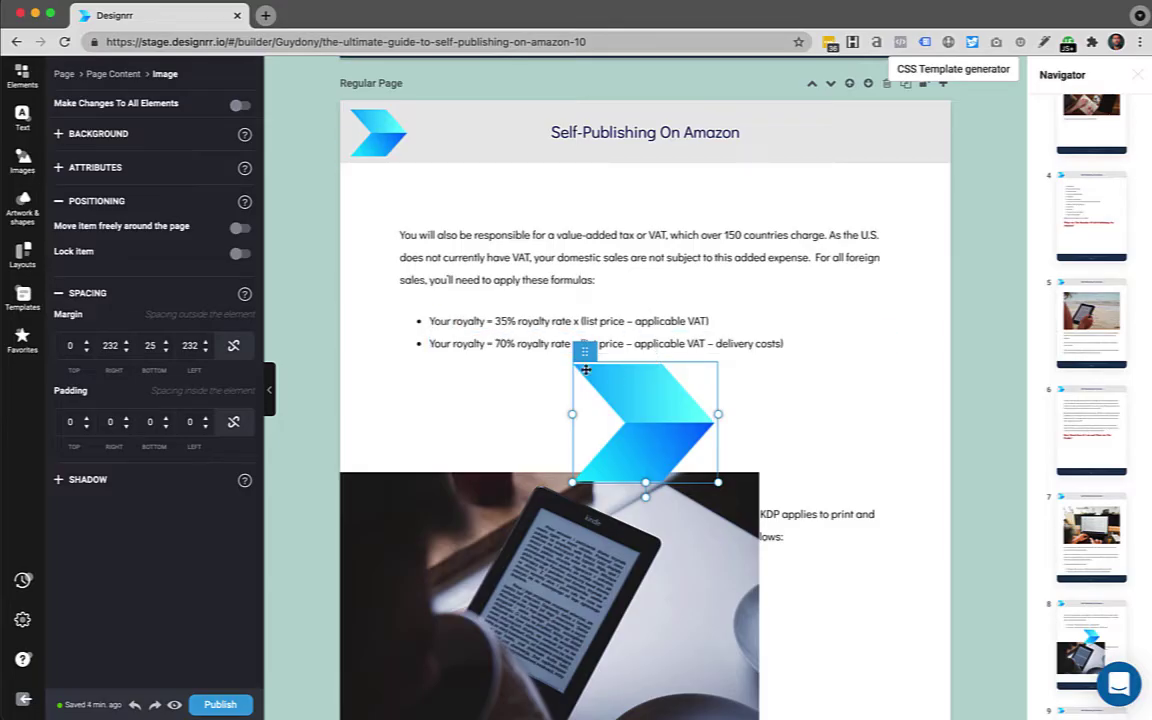
pyautogui.click(240, 228)
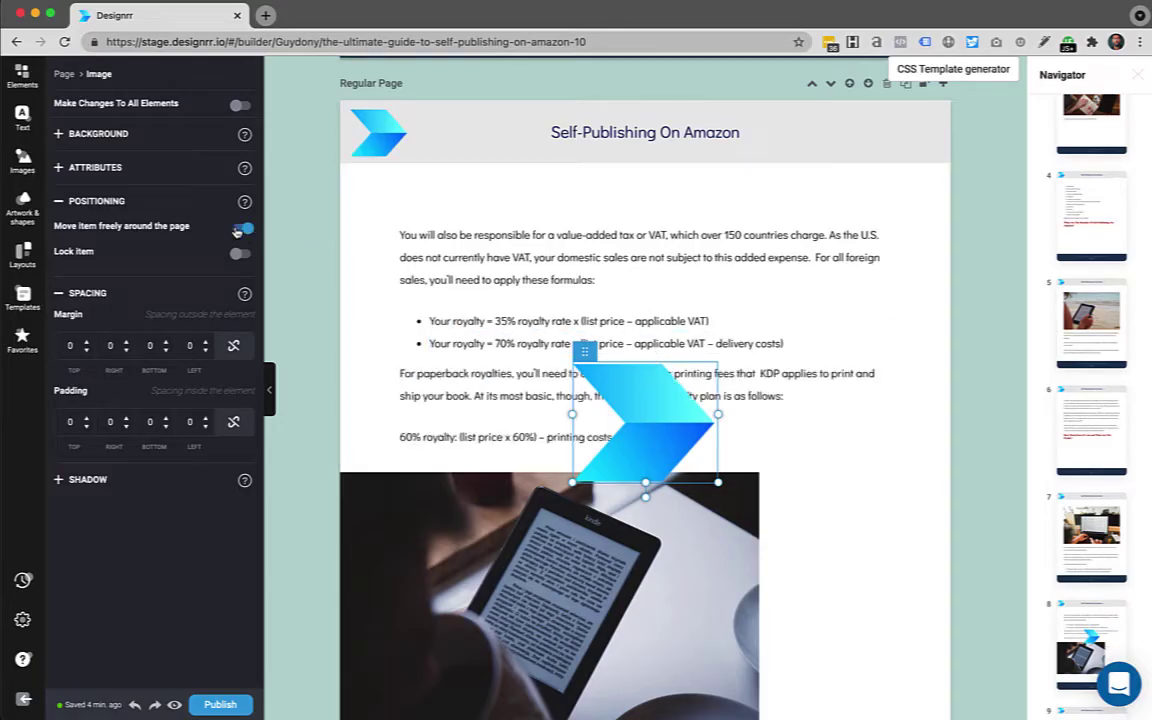
pyautogui.moveTo(666, 442); pyautogui.dragTo(567, 360)
pyautogui.moveTo(622, 396); pyautogui.dragTo(800, 536)
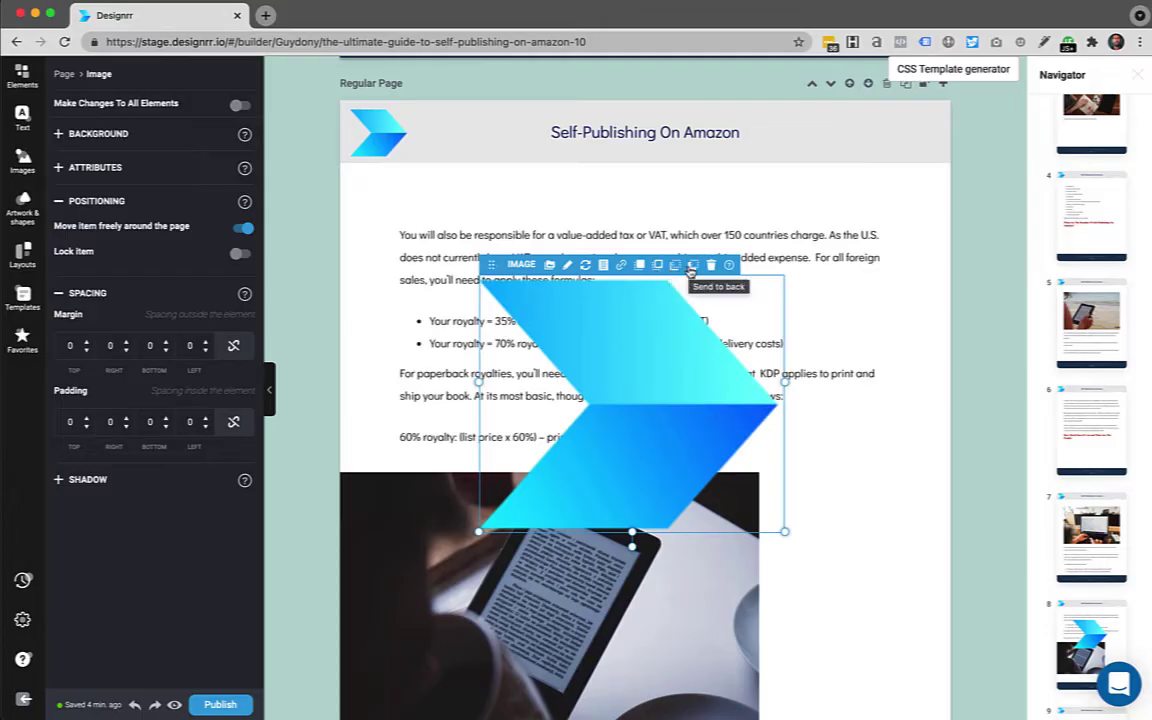
# - Send the logo to back at 10% opacity and clone it to every page
pyautogui.click(691, 265)
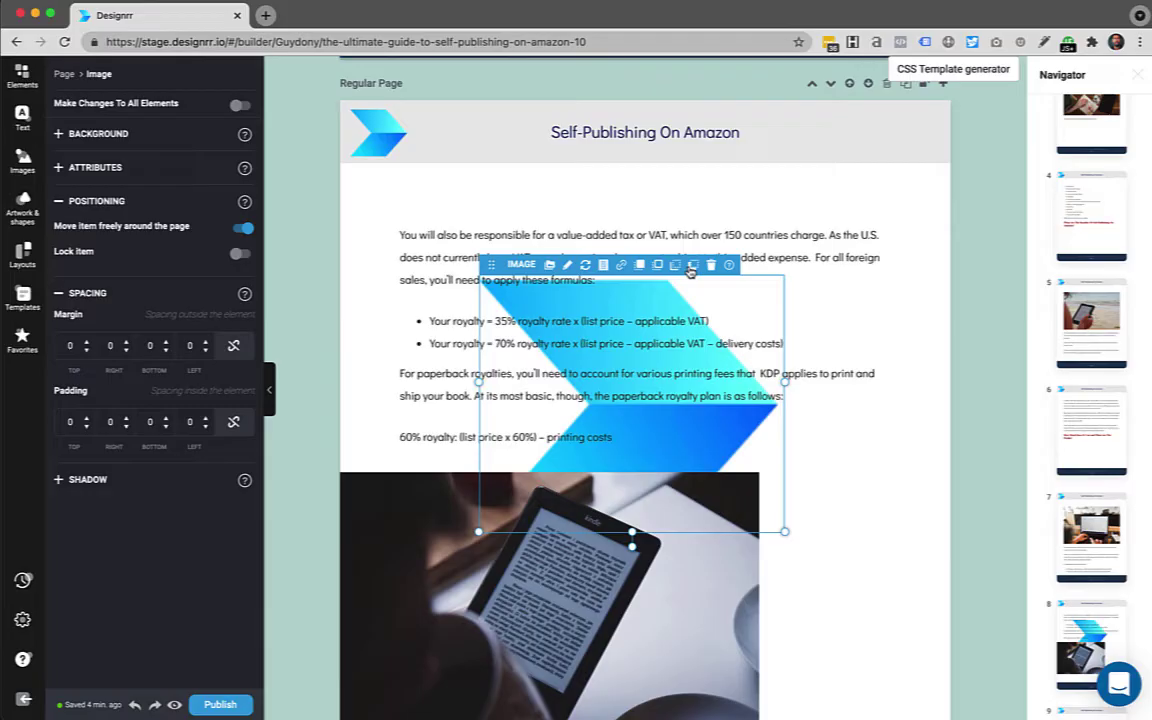
pyautogui.click(110, 172)
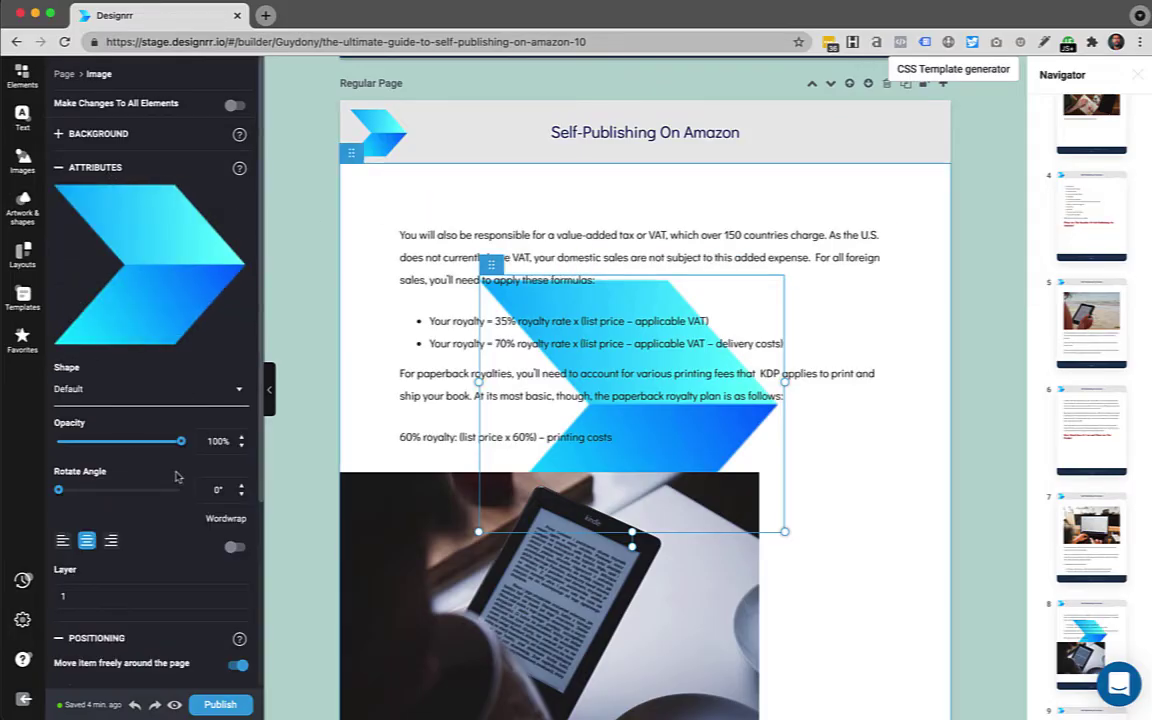
pyautogui.moveTo(181, 441); pyautogui.dragTo(70, 445)
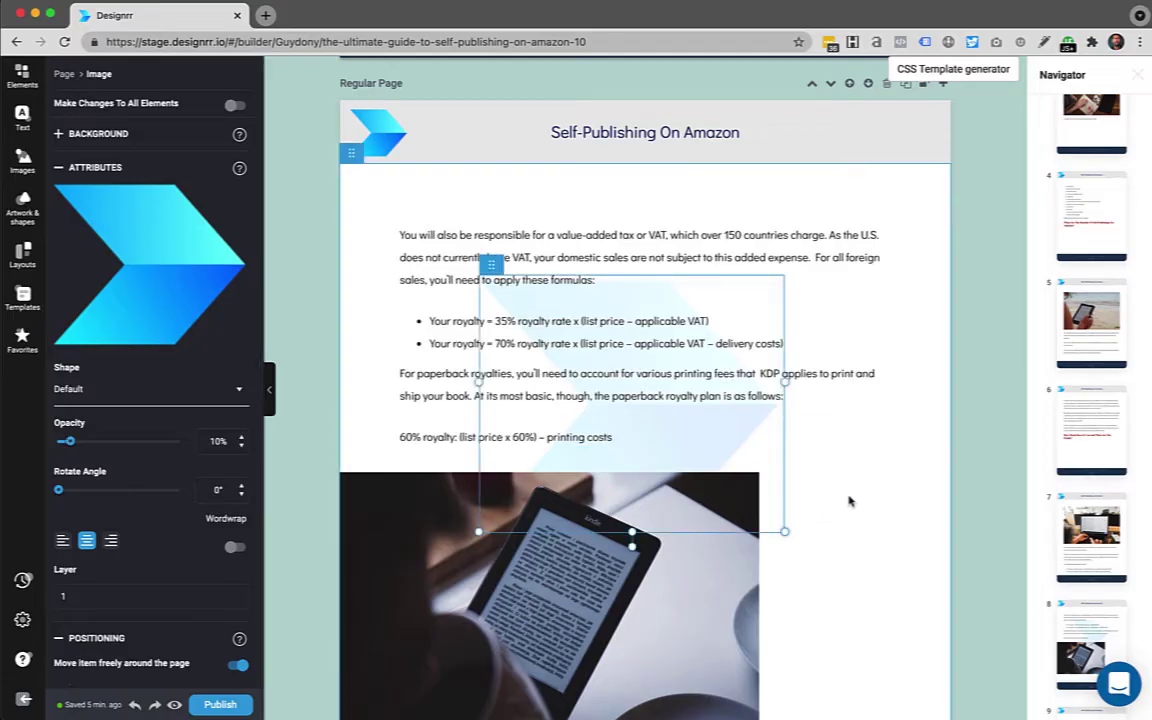
pyautogui.scroll(-1, 849, 501)
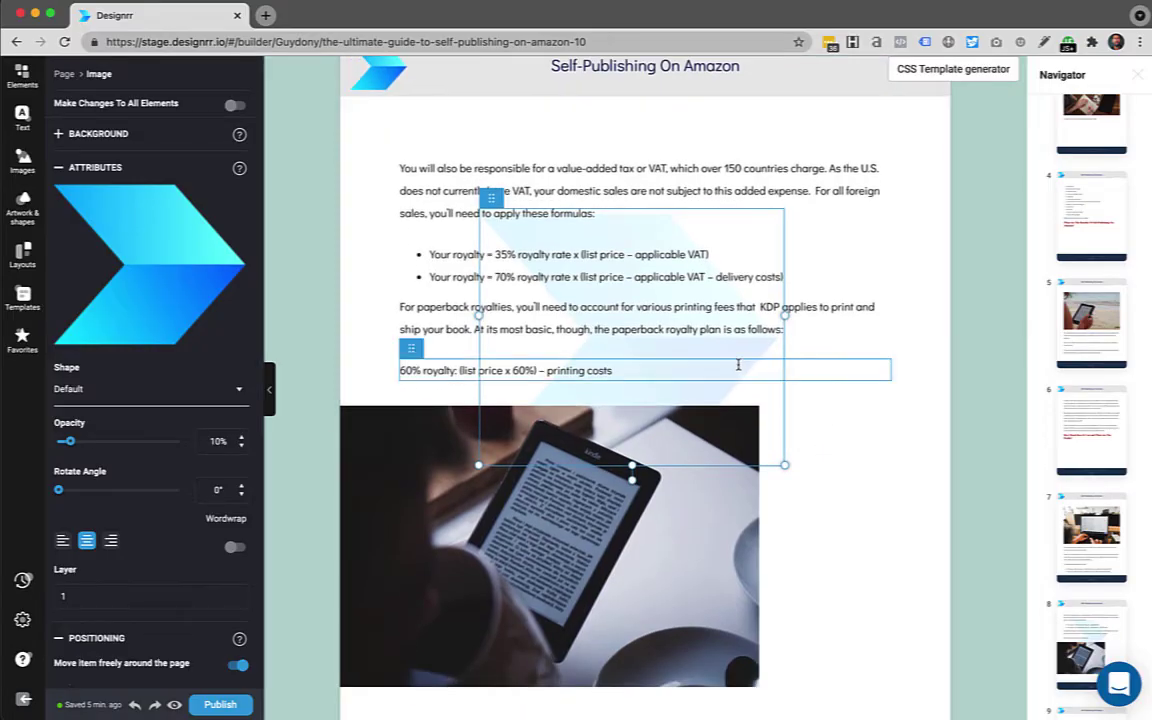
pyautogui.rightClick(750, 354)
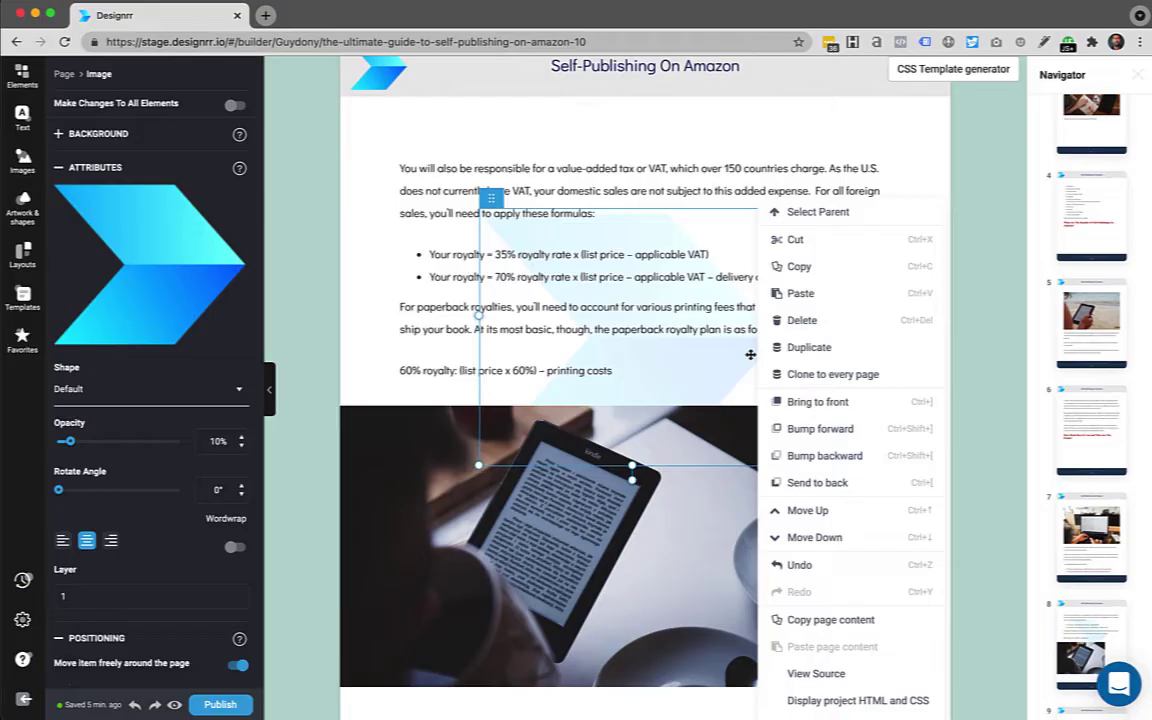
pyautogui.click(841, 383)
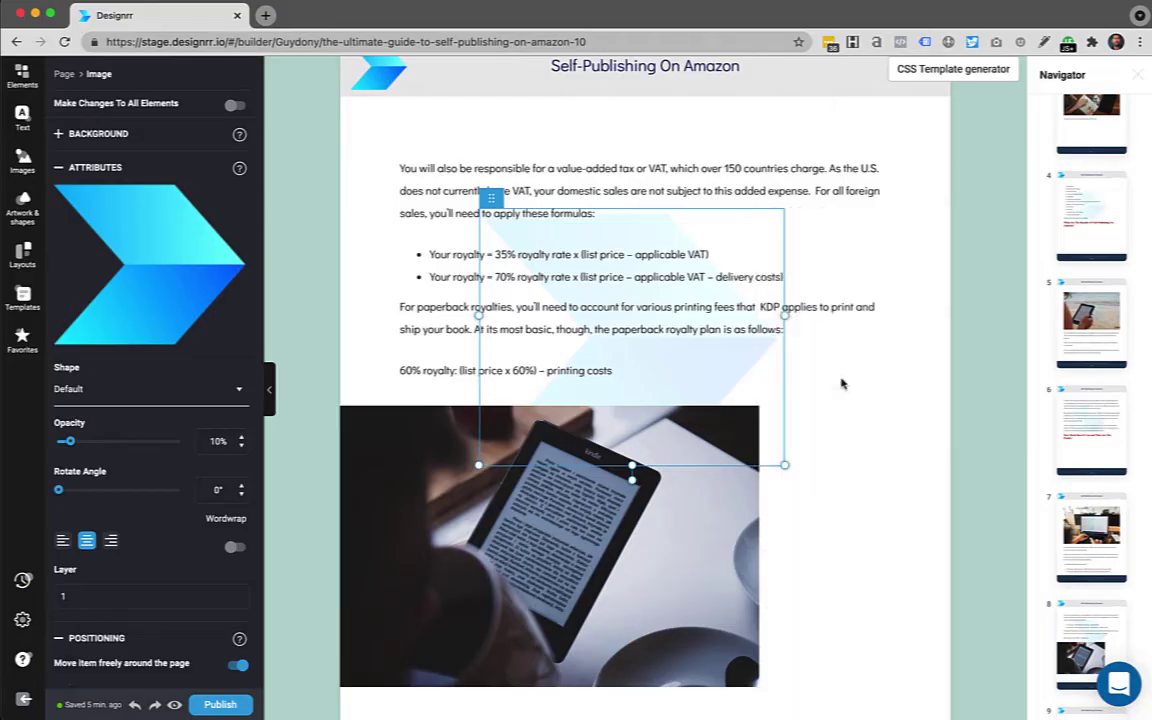
# - Scroll down through the following pages to check the cloned watermark
pyautogui.scroll(-3, 843, 383)
pyautogui.scroll(-3, 843, 381)
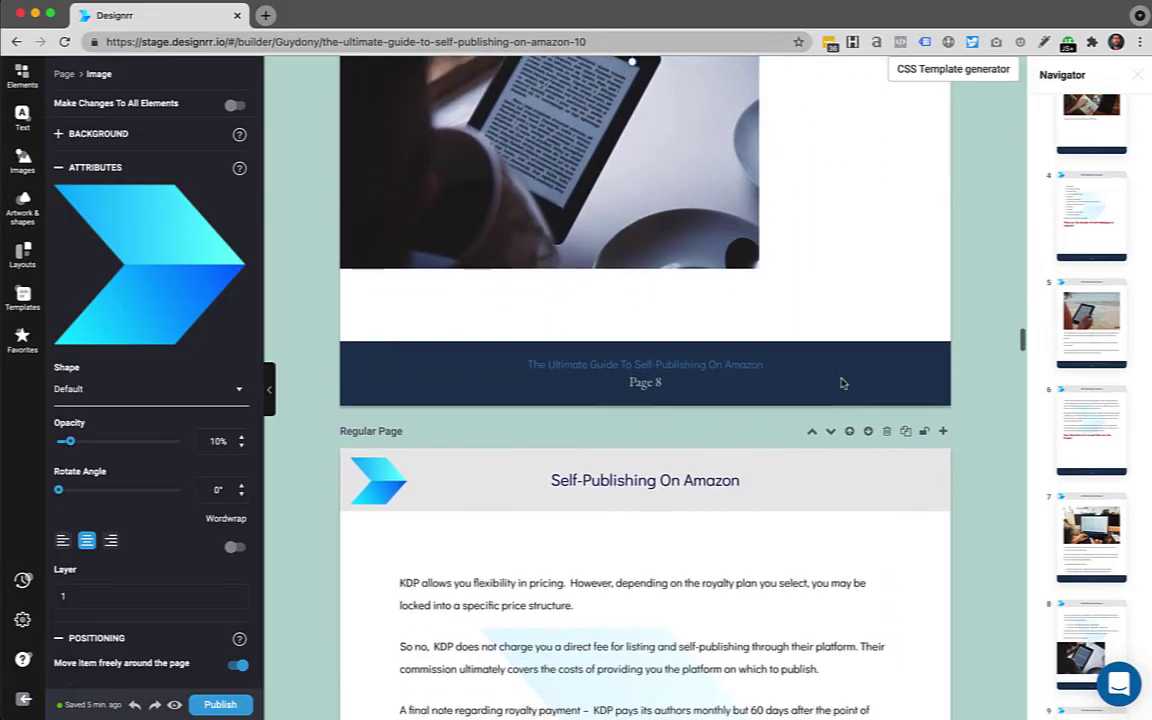
pyautogui.scroll(-3, 841, 381)
pyautogui.scroll(-2, 820, 363)
pyautogui.scroll(-1, 845, 460)
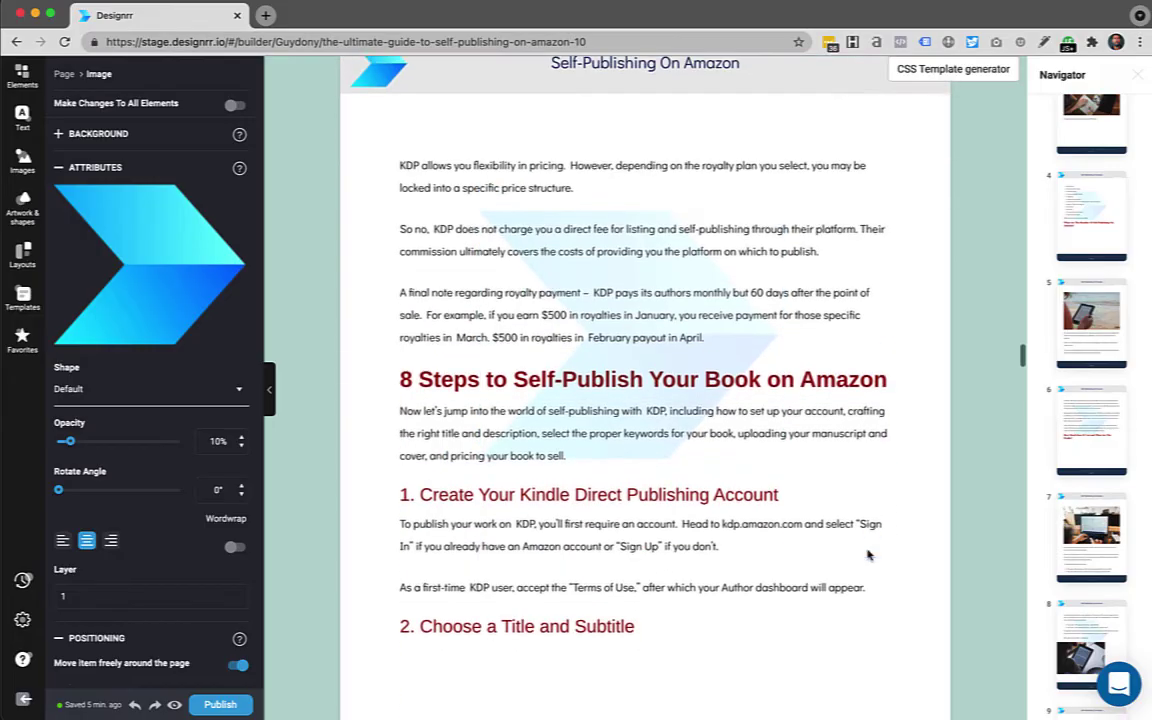
pyautogui.scroll(-4, 869, 553)
pyautogui.scroll(-5, 950, 500)
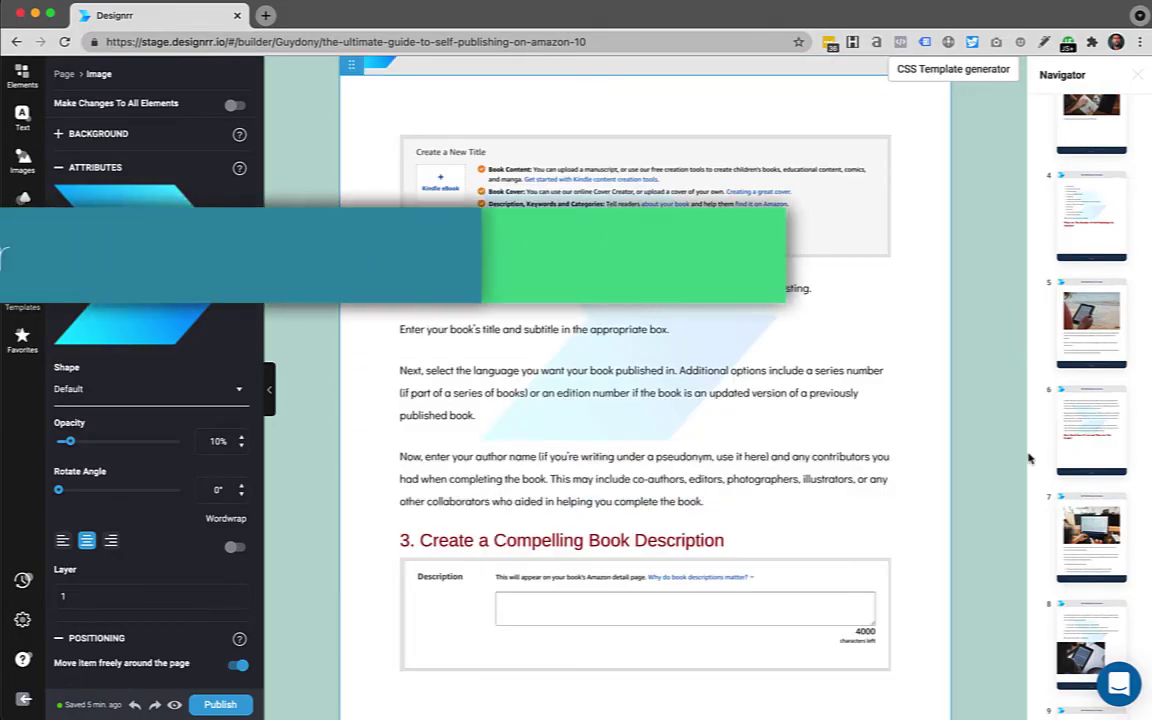
pyautogui.scroll(-2, 976, 480)
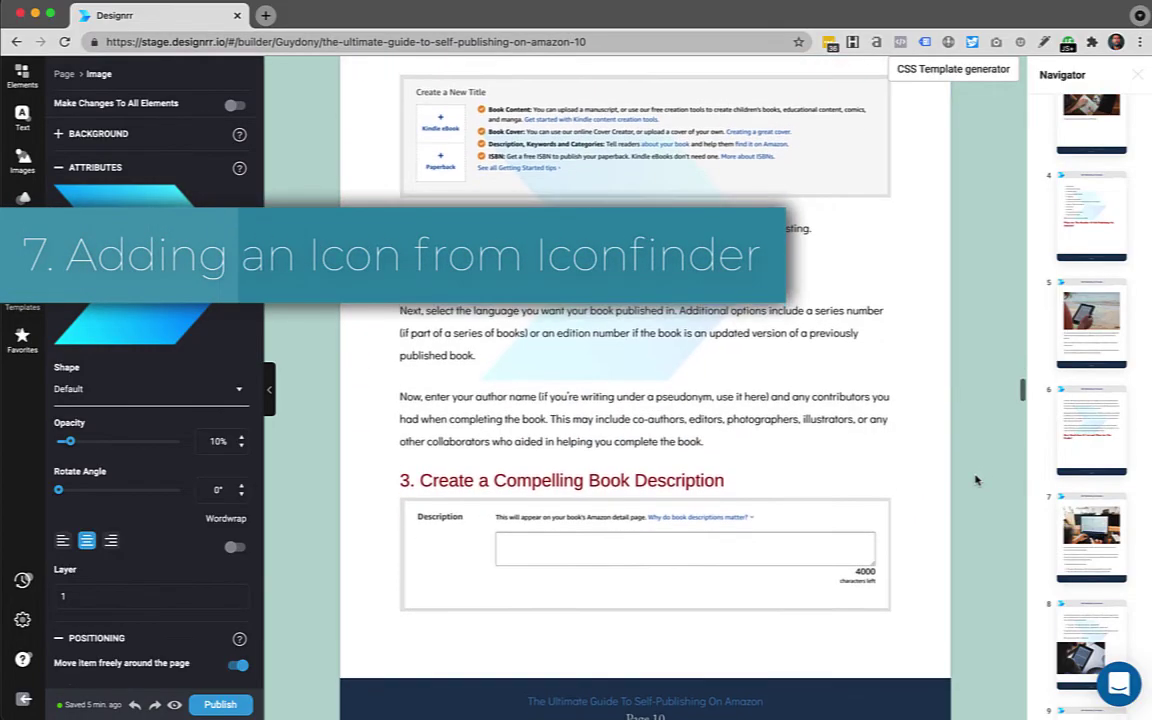
pyautogui.scroll(-1, 976, 480)
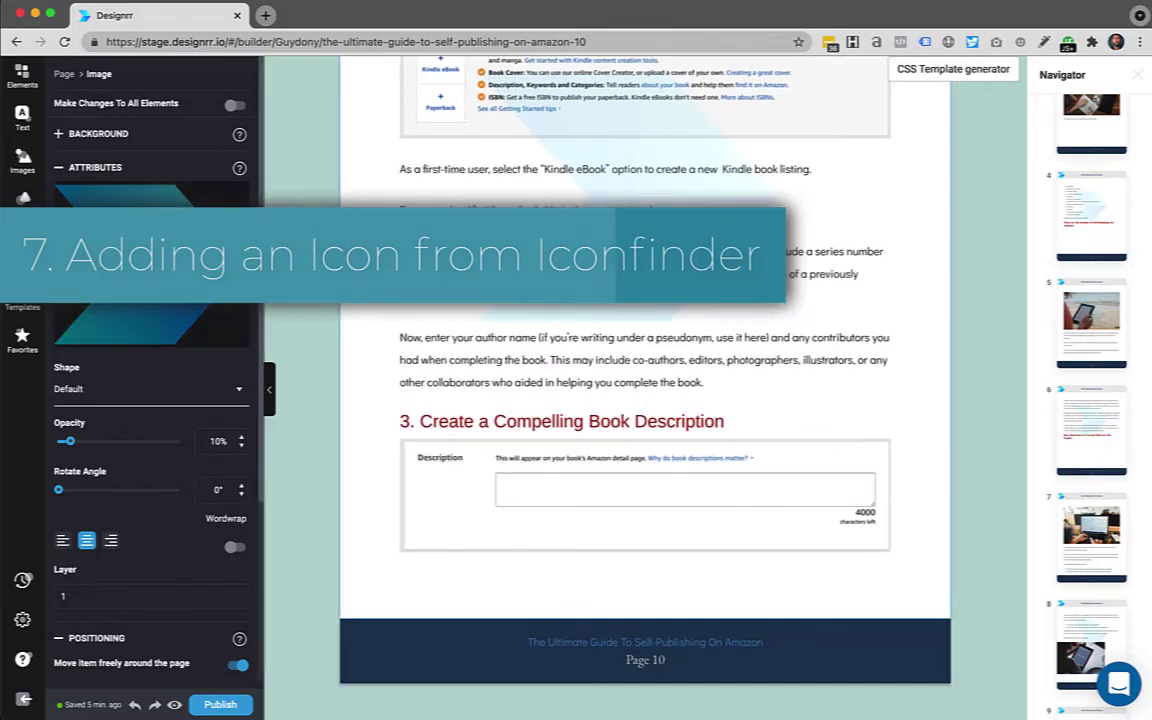
# - Drop the movie-camera icon from Artwork & Shapes > Icons onto page 10 and shrink it
pyautogui.click(22, 197)
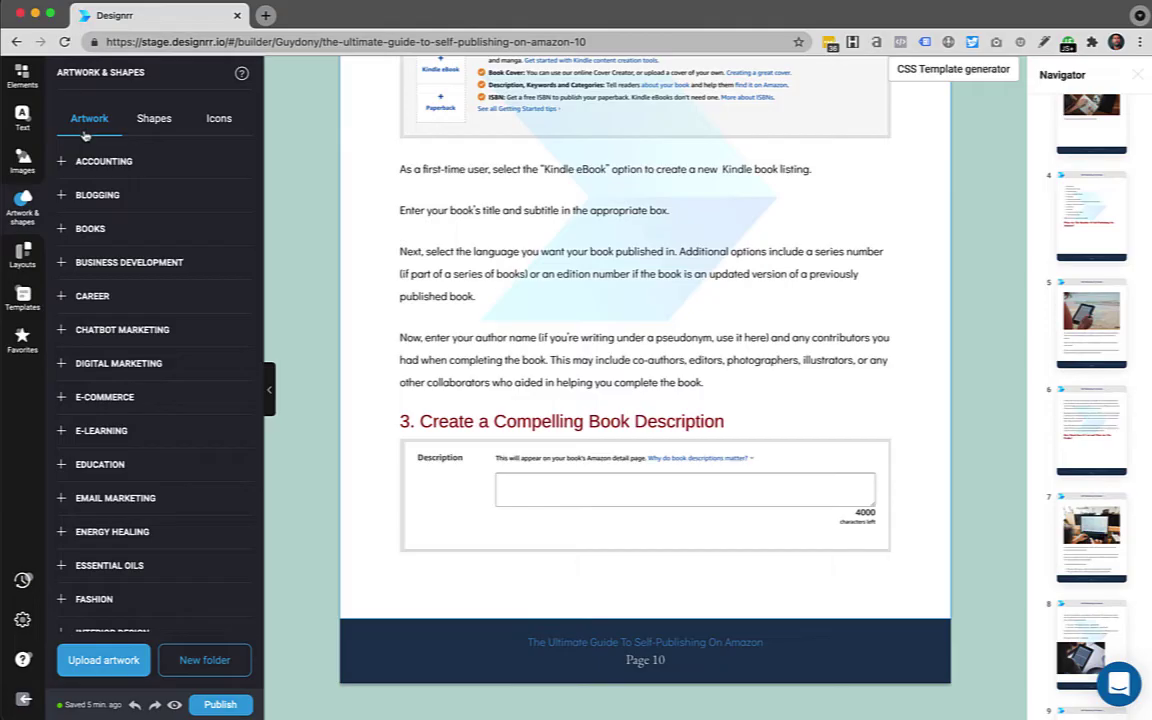
pyautogui.click(220, 122)
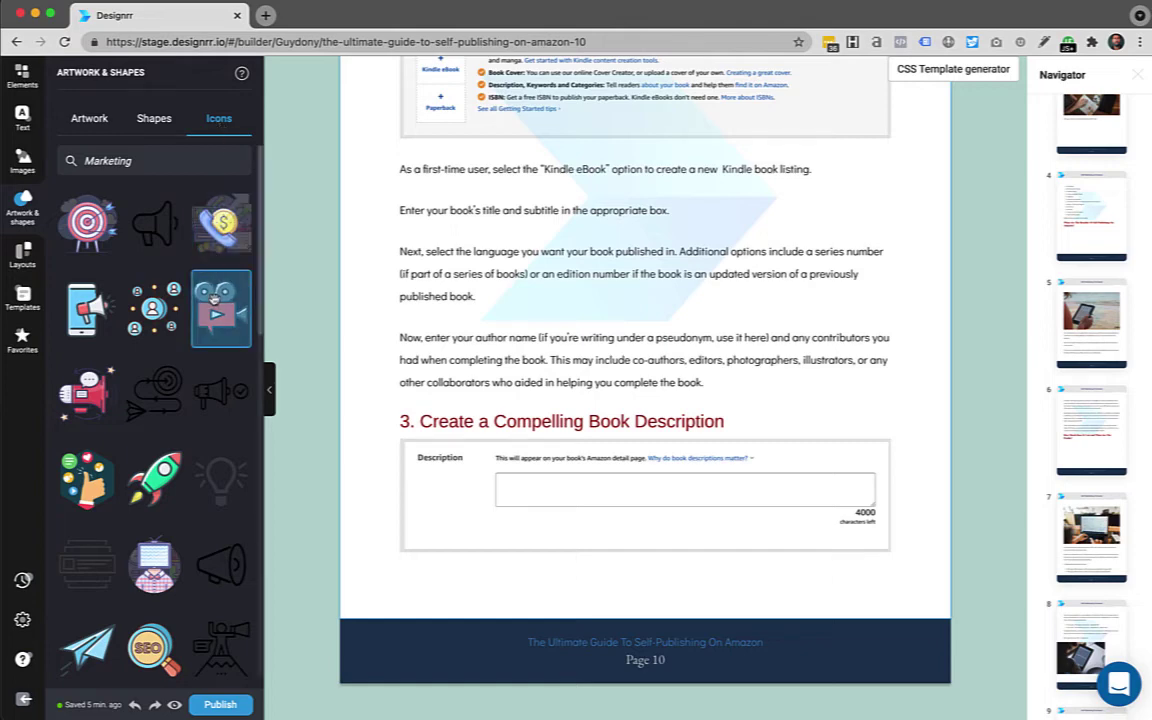
pyautogui.moveTo(221, 308); pyautogui.dragTo(517, 279)
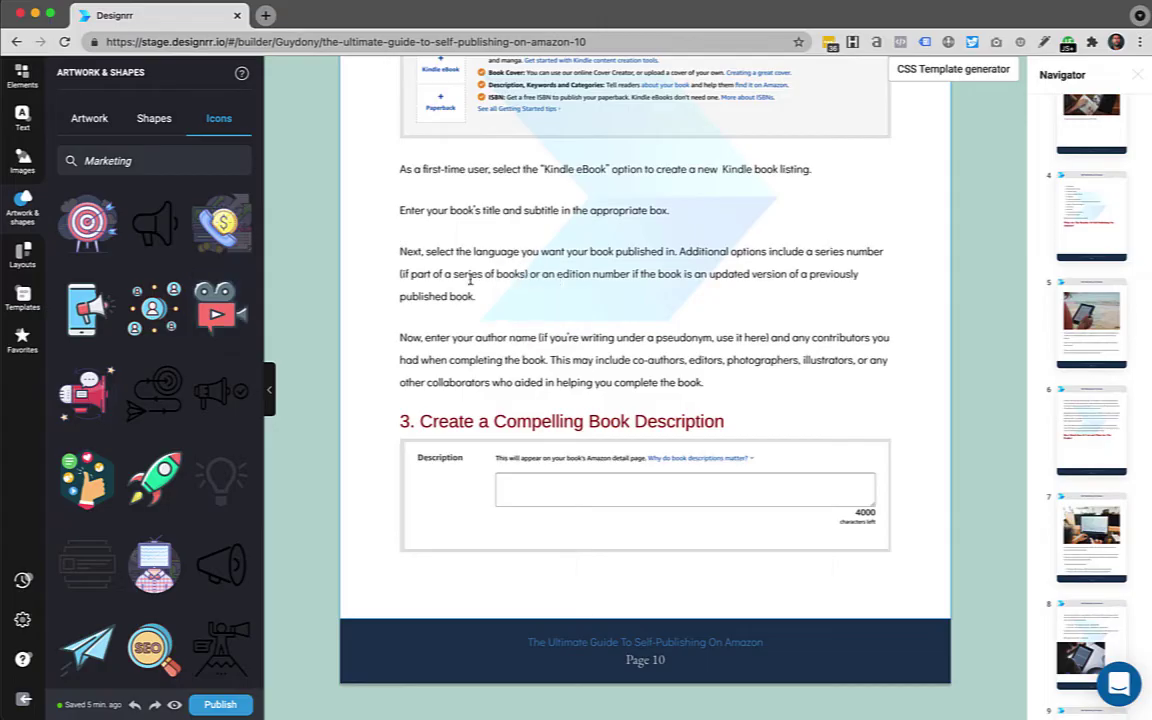
pyautogui.moveTo(221, 308); pyautogui.dragTo(393, 380)
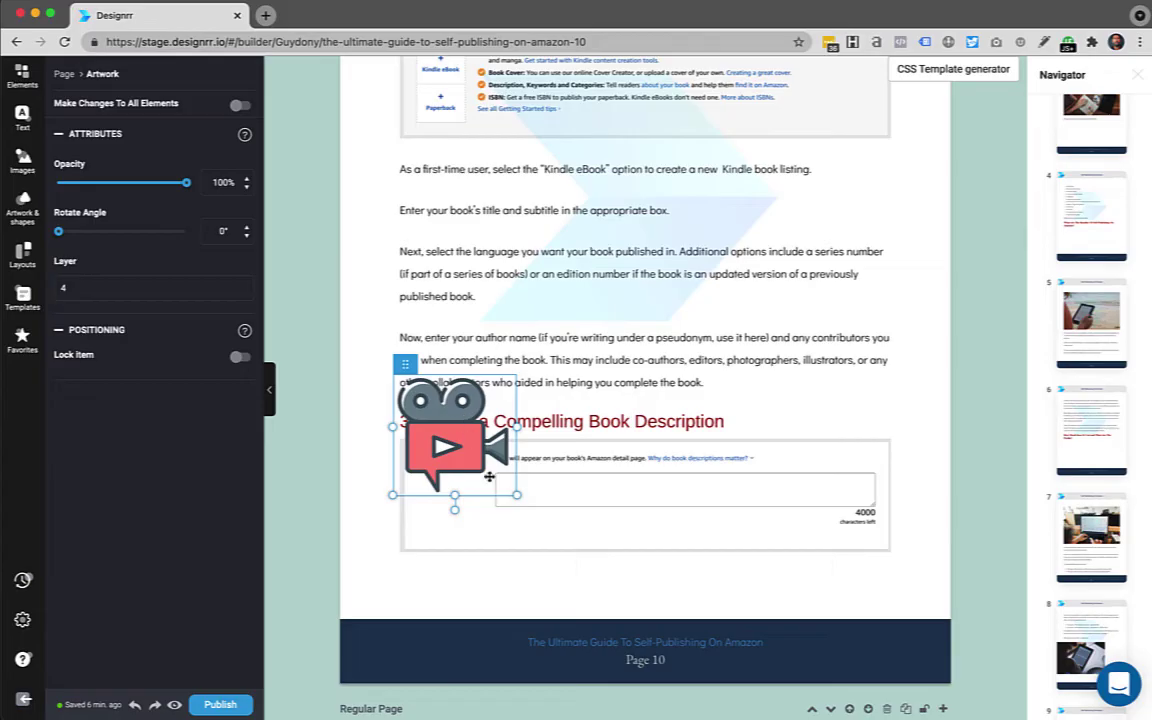
pyautogui.moveTo(517, 495); pyautogui.dragTo(495, 478)
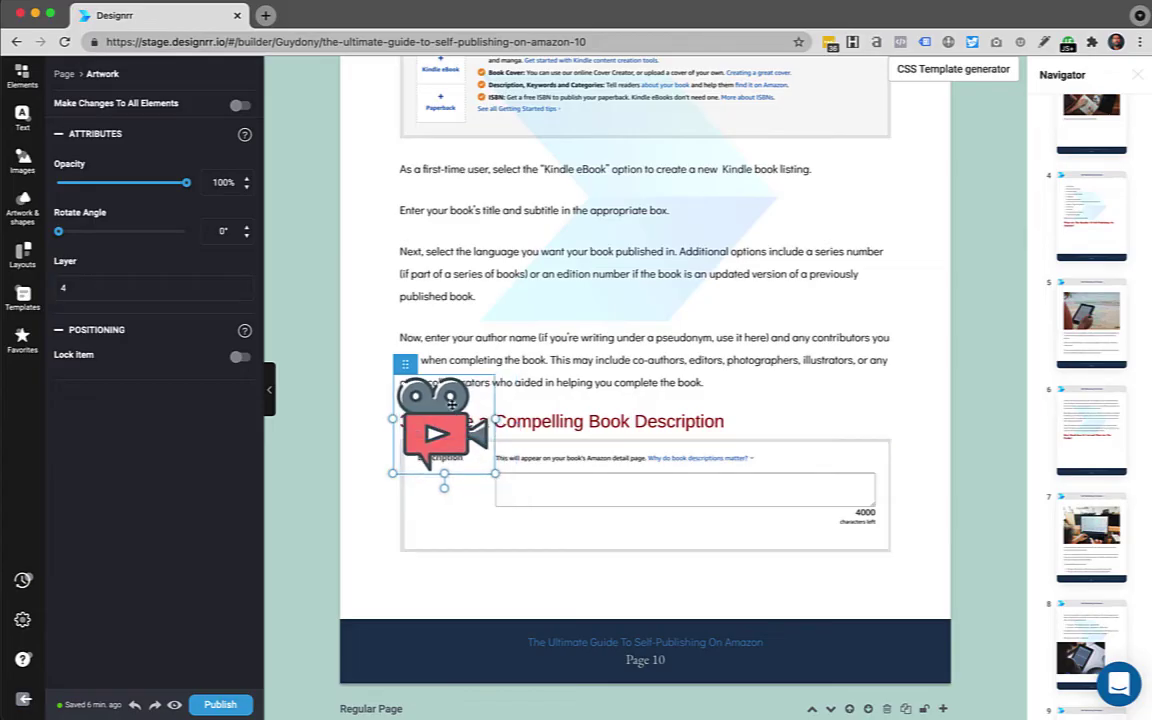
# - Move the camera icon to the right end of the footer and clone it to every page
pyautogui.moveTo(453, 399); pyautogui.dragTo(913, 191)
pyautogui.scroll(-2, 913, 191)
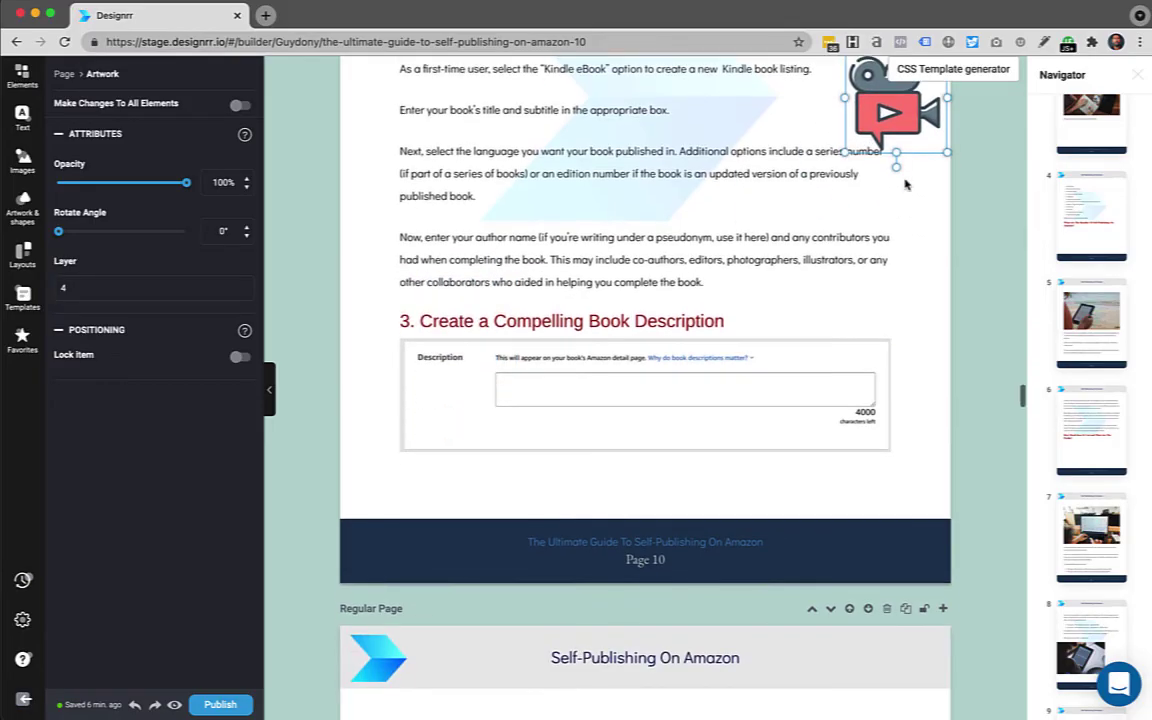
pyautogui.moveTo(913, 88)
pyautogui.mouseDown()
pyautogui.moveTo(921, 415)
pyautogui.moveTo(910, 548)
pyautogui.mouseUp()
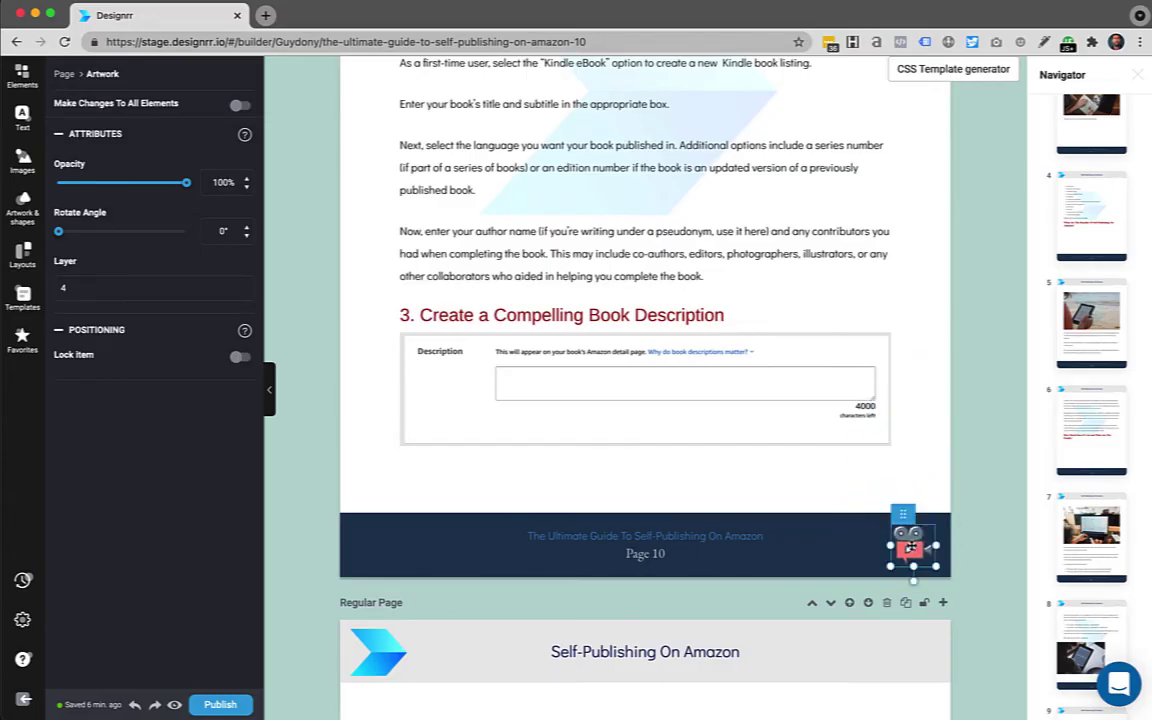
pyautogui.rightClick(910, 549)
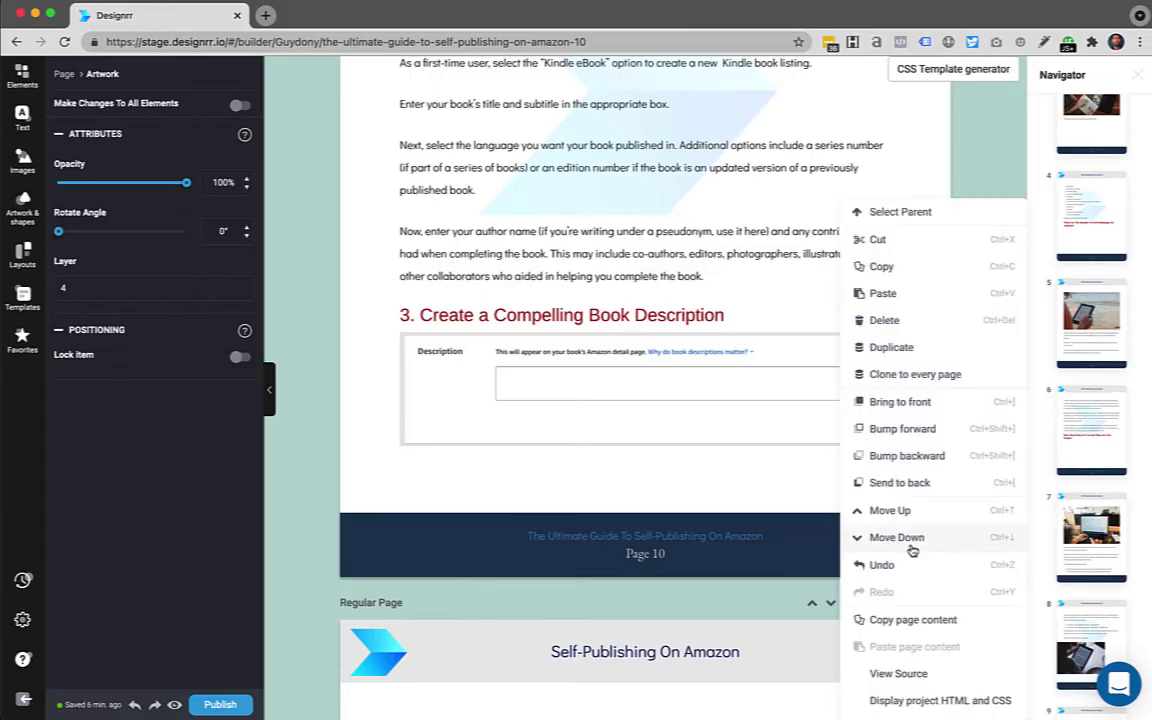
pyautogui.click(961, 378)
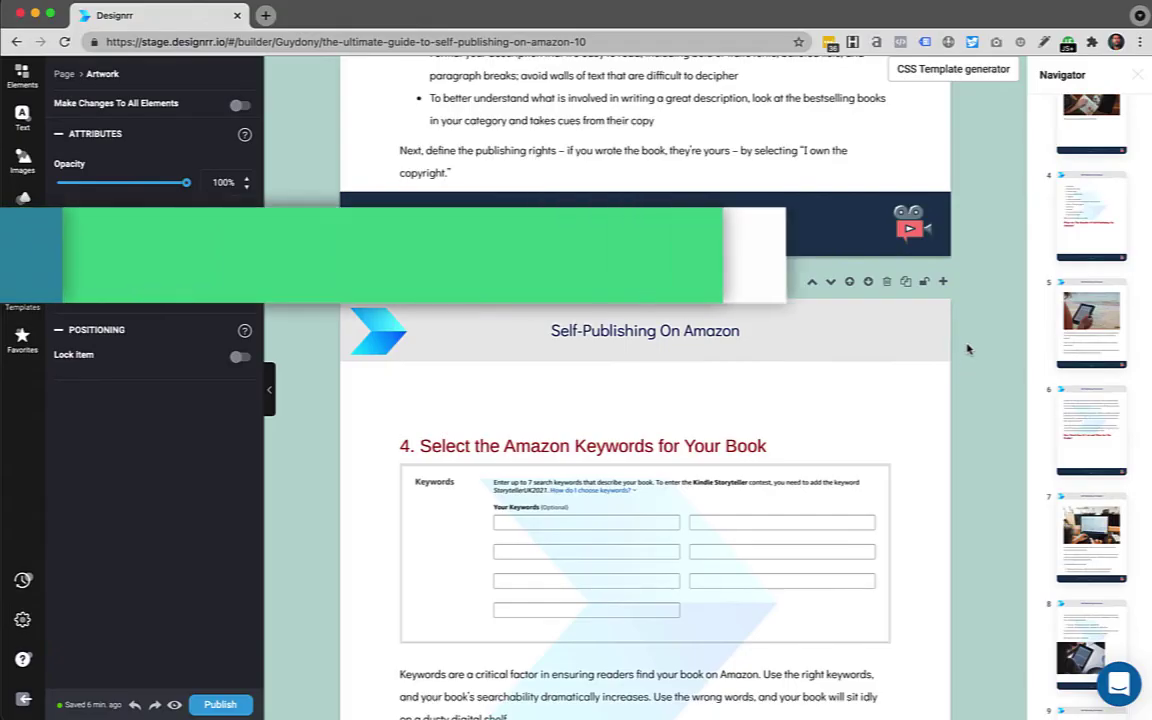
# - Insert a regular page with a paragraph reading 'This is some new text' plus the browser-pasting note
pyautogui.click(943, 285)
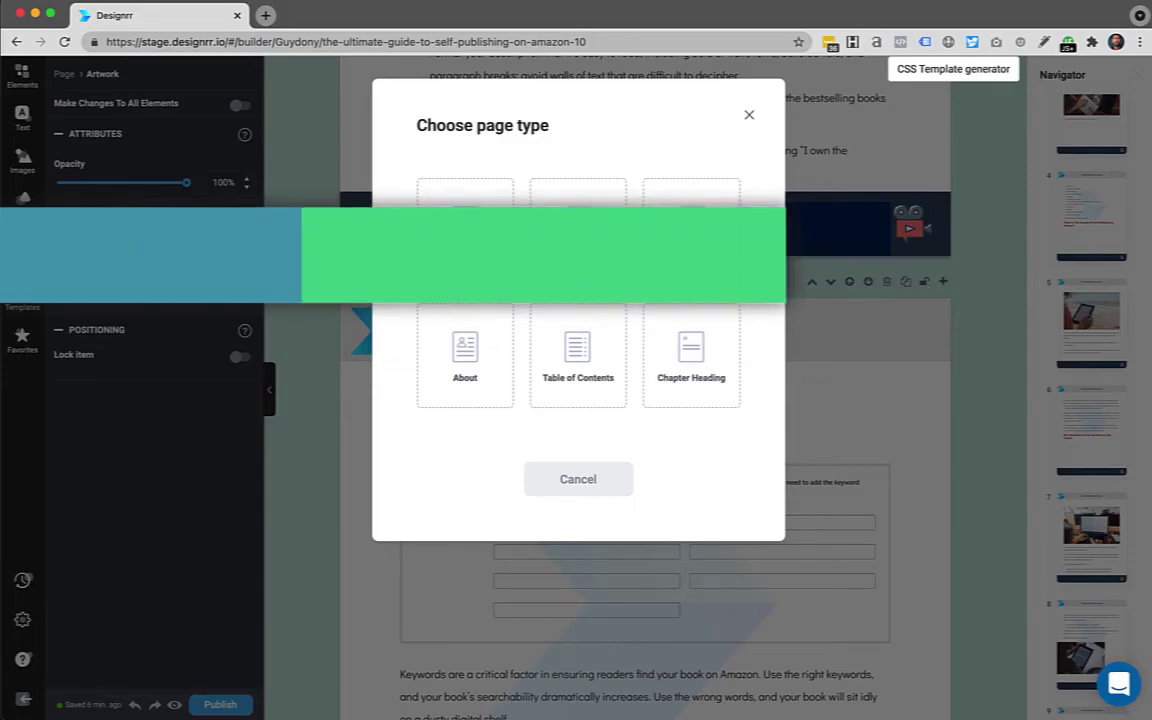
pyautogui.click(577, 240)
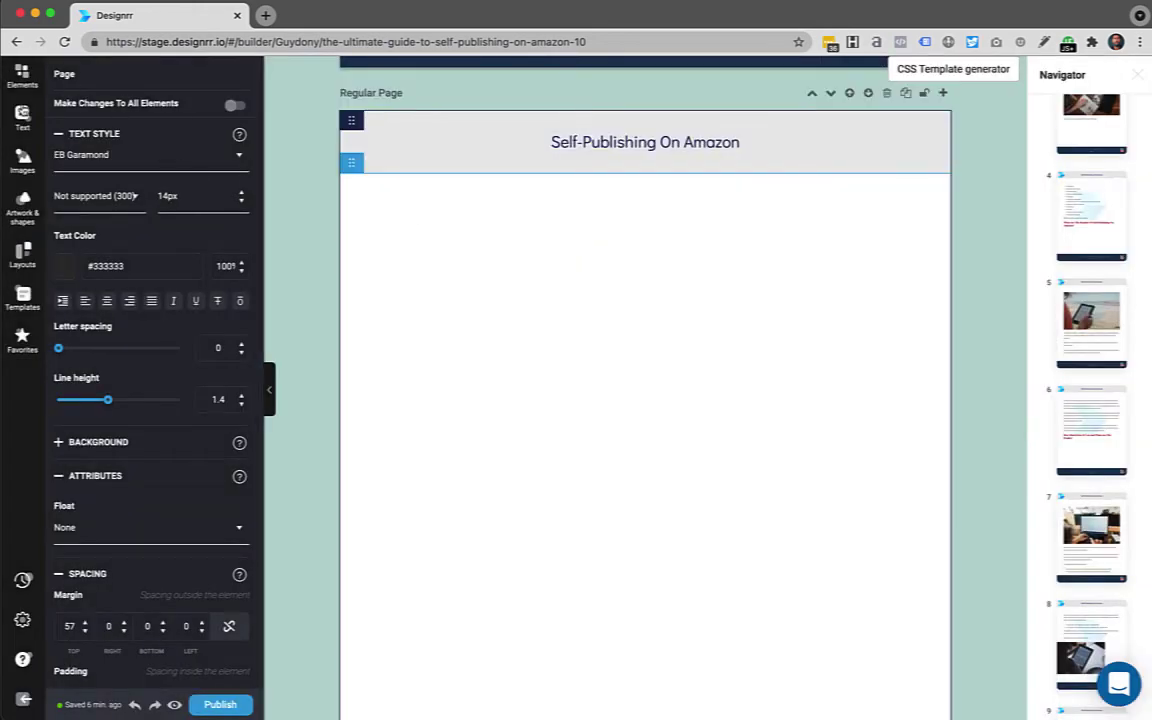
pyautogui.click(22, 117)
pyautogui.moveTo(150, 128); pyautogui.dragTo(551, 312)
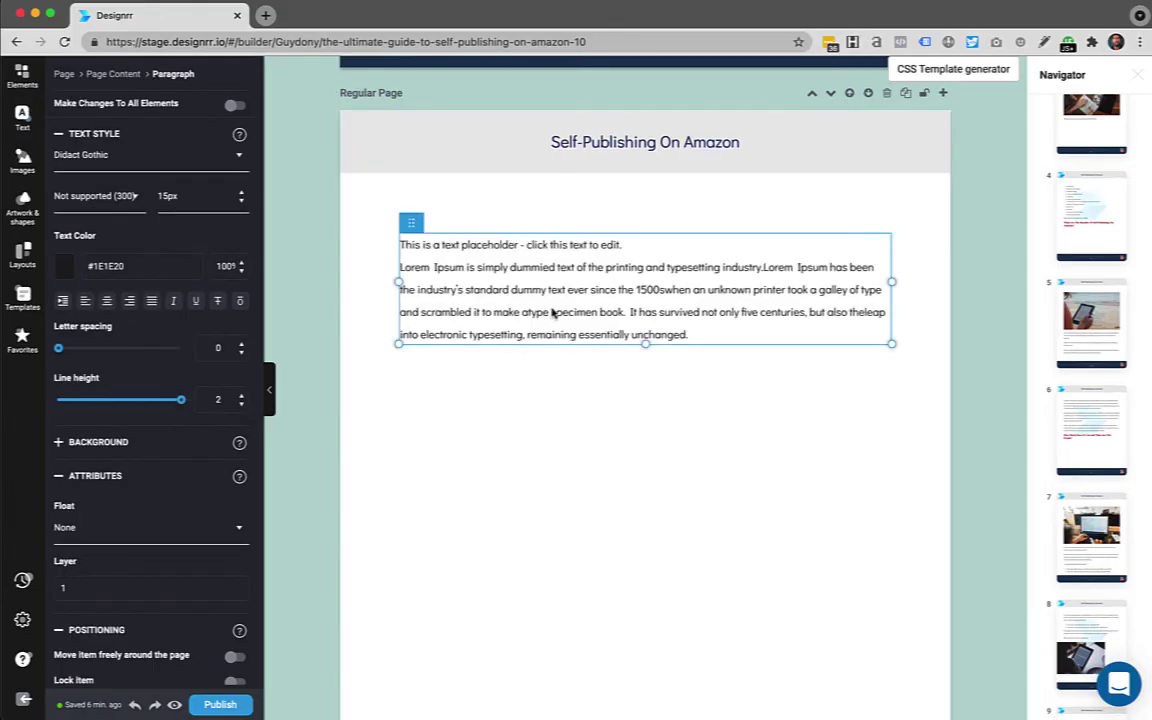
pyautogui.click(670, 331)
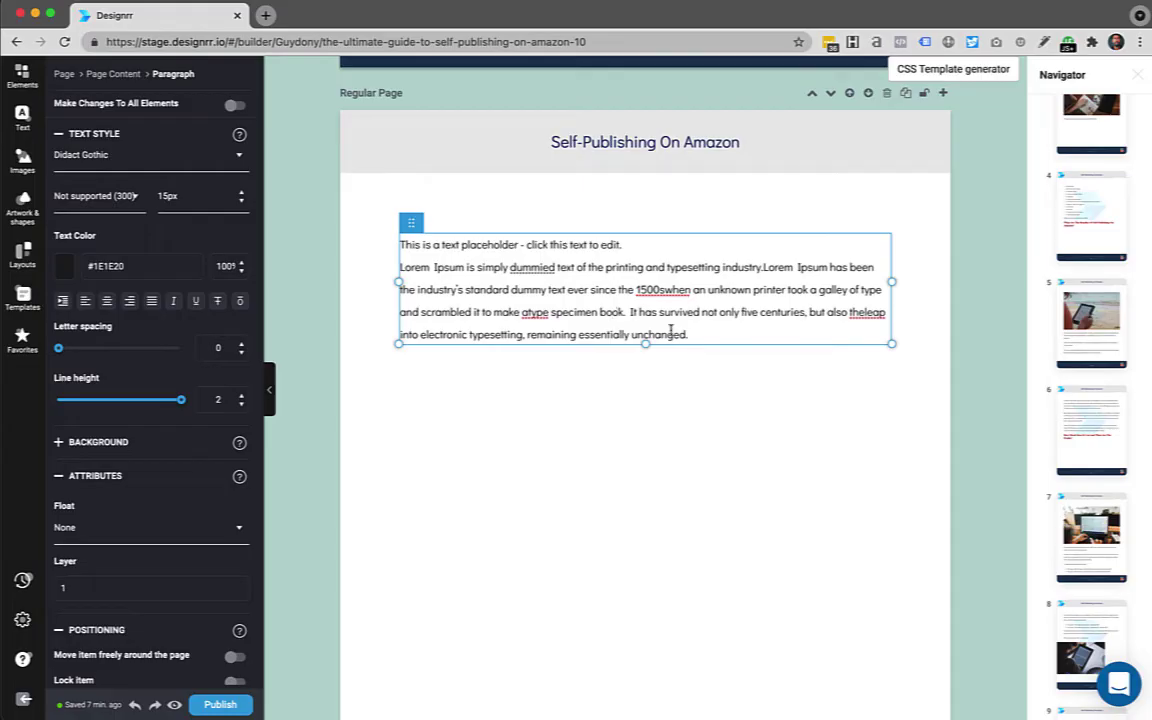
pyautogui.moveTo(694, 335); pyautogui.dragTo(405, 246)
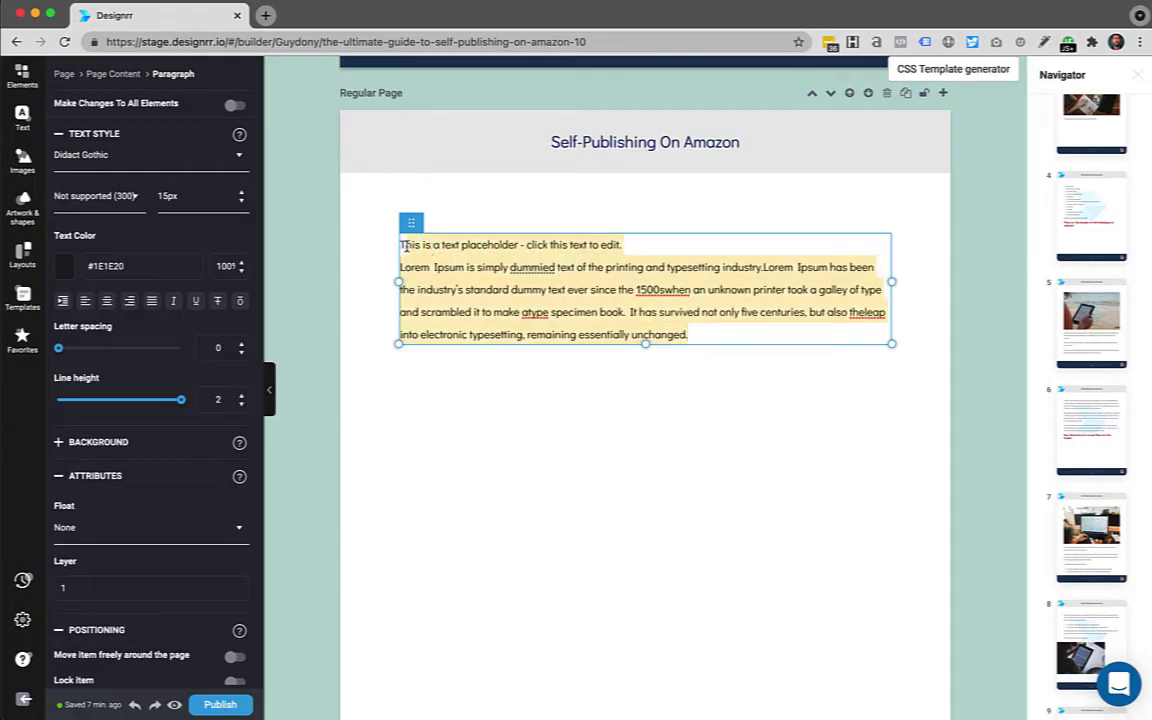
pyautogui.write('This is some')
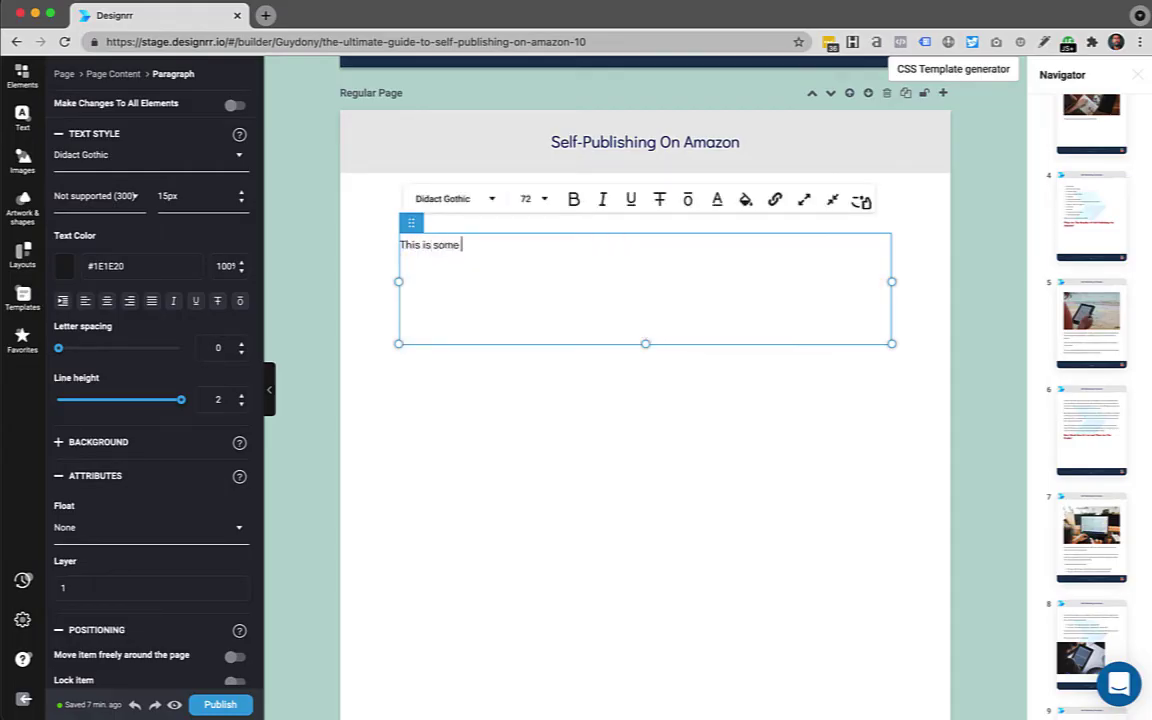
pyautogui.write(' new text Y')
pyautogui.write("ou can't paste")
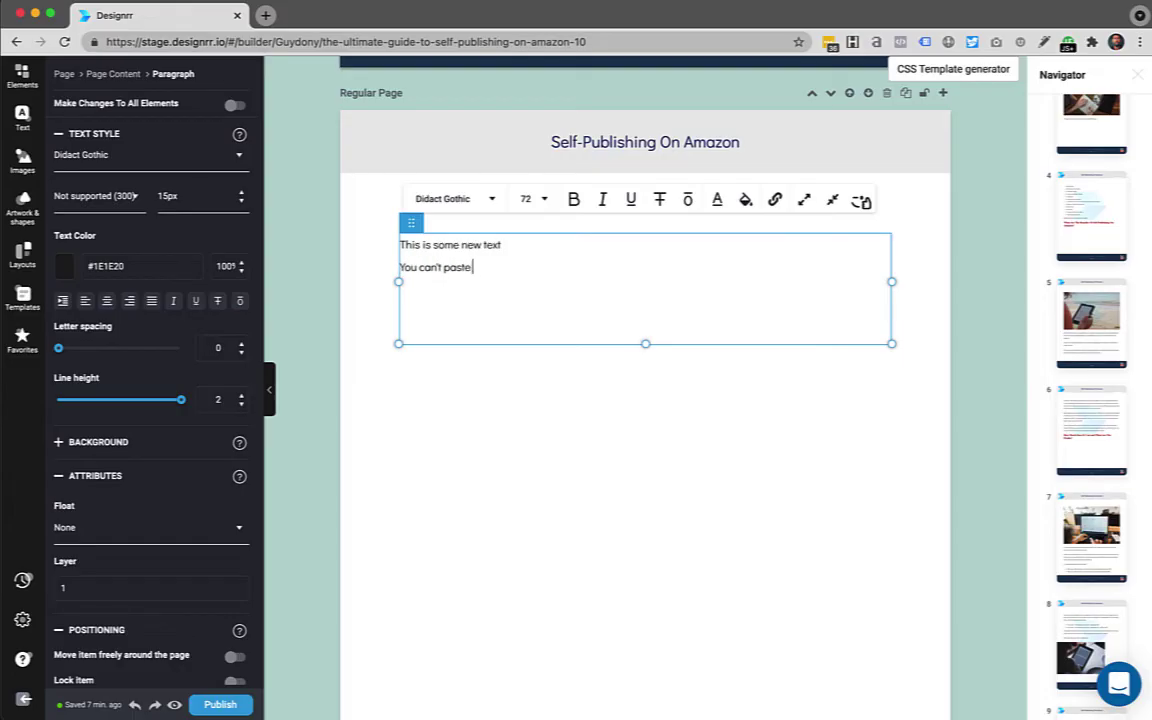
pyautogui.write(' content ')
pyautogui.write('using your brow')
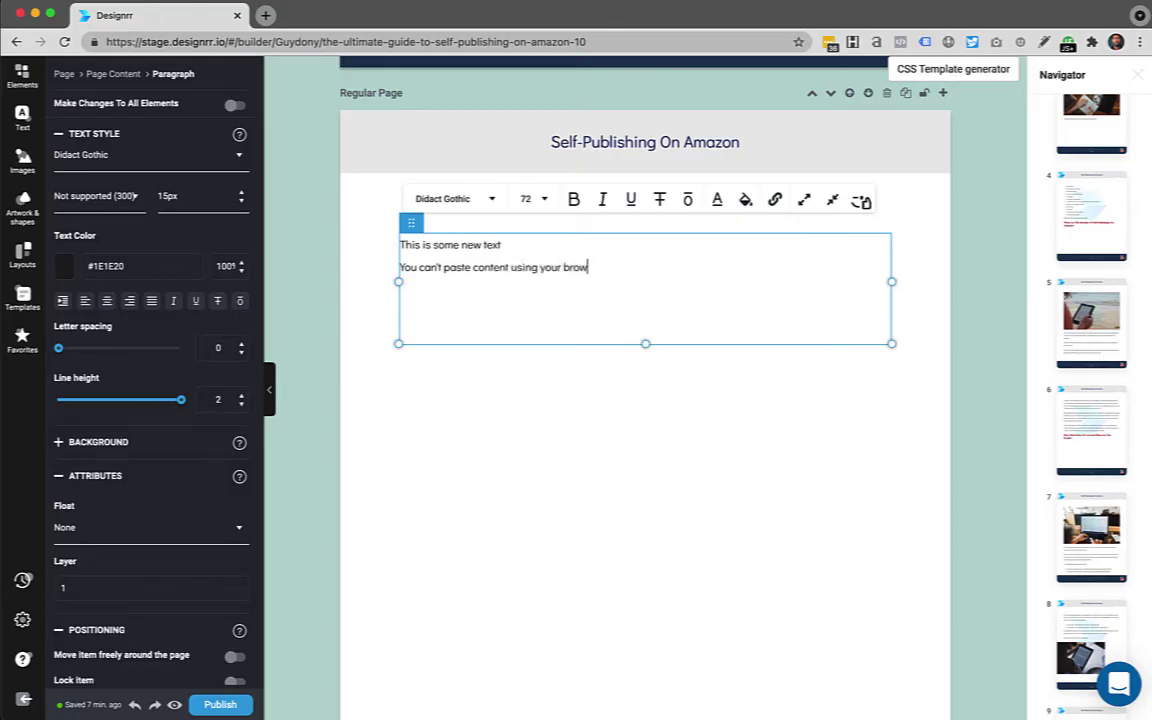
pyautogui.write('ser - inste')
pyautogui.write('ad use insert')
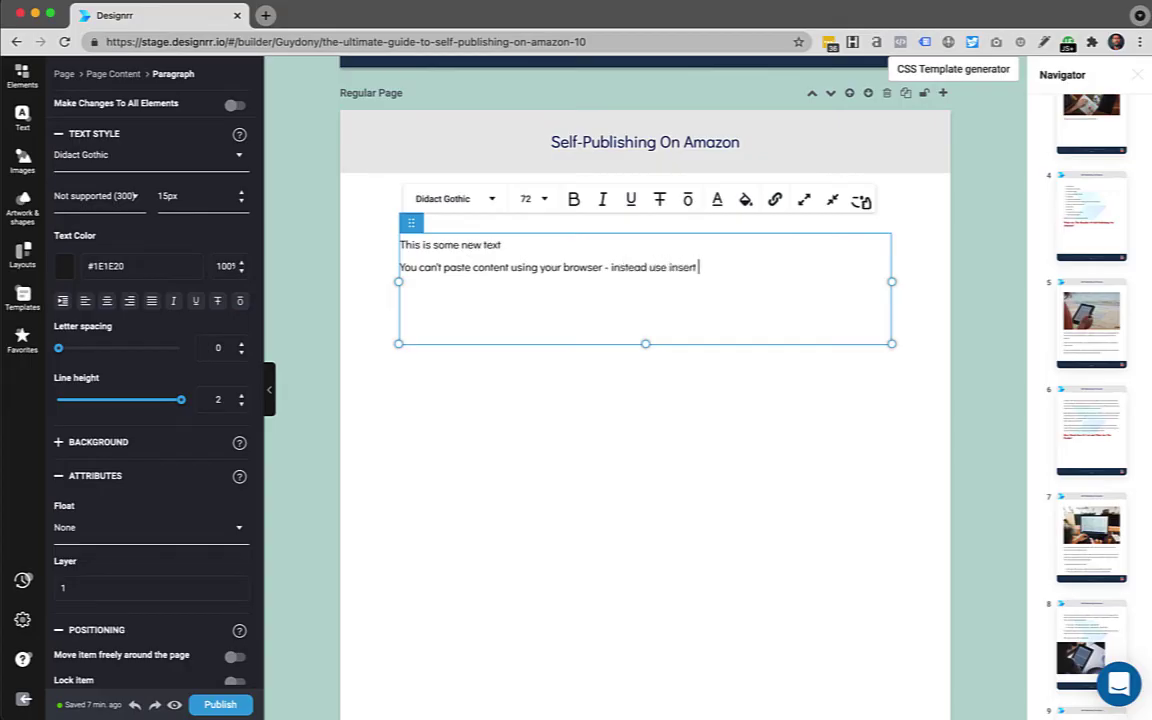
pyautogui.write(' content')
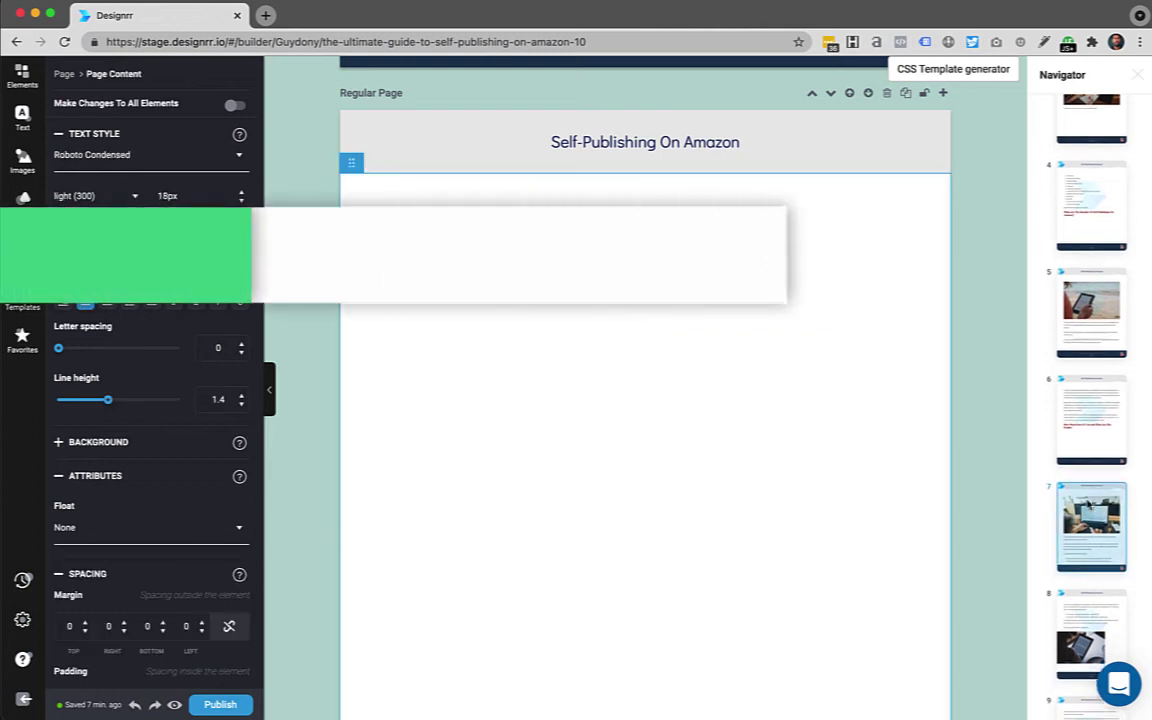
# - Import 'this is my new pasted content' into page 12 via Import content > Copy & Paste
pyautogui.scroll(-2, 1088, 505)
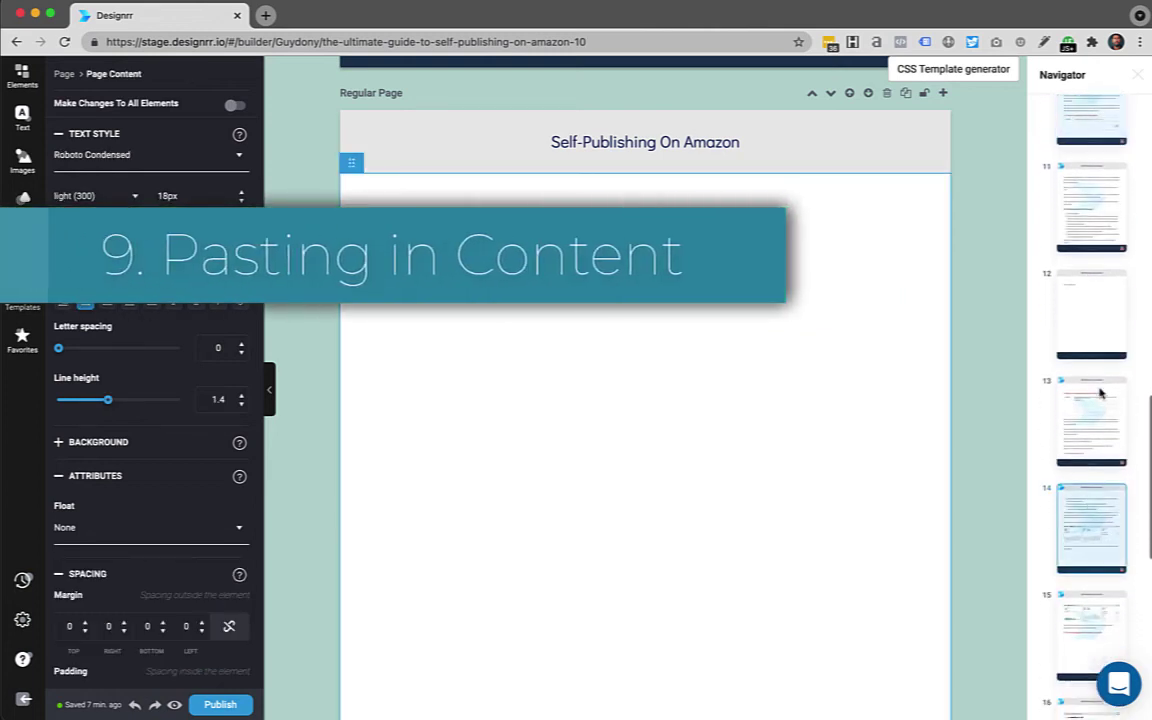
pyautogui.rightClick(1118, 282)
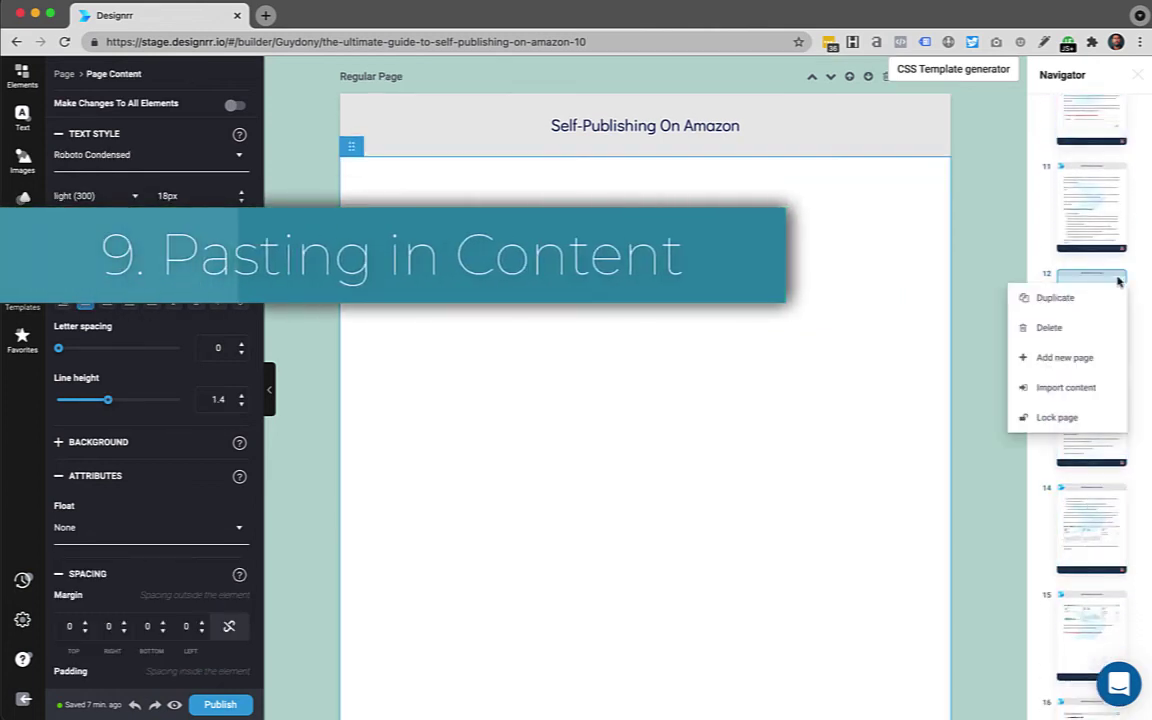
pyautogui.click(1076, 388)
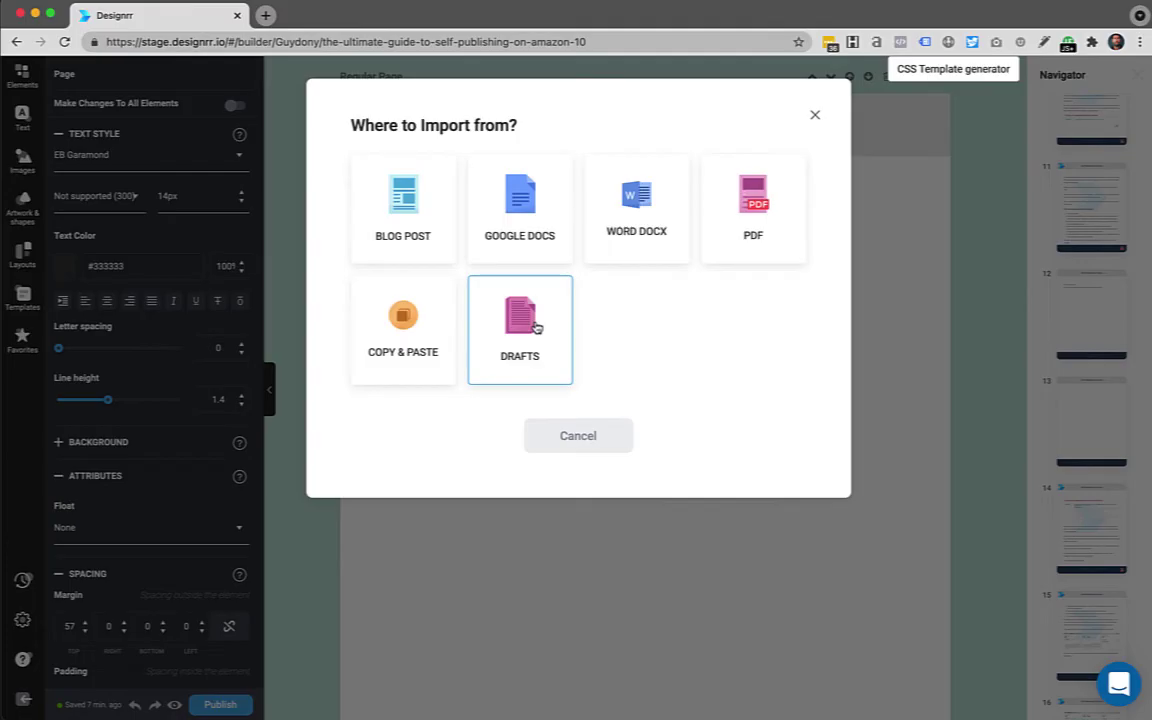
pyautogui.click(412, 349)
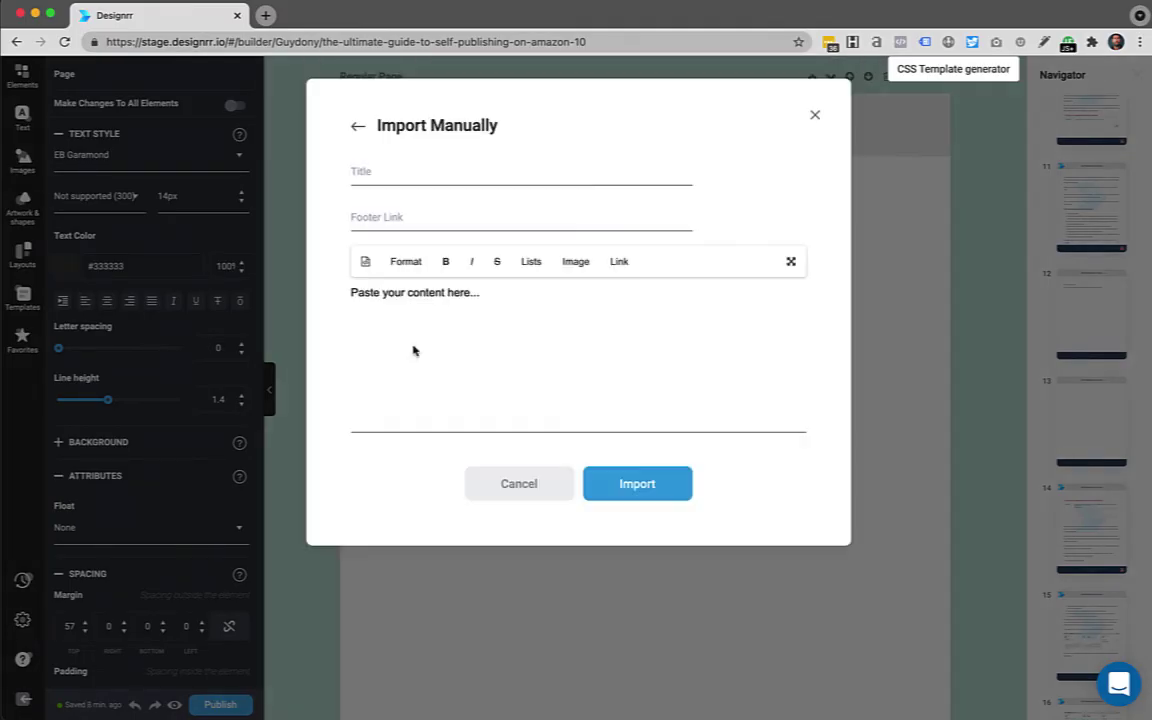
pyautogui.hotkey('ctrl', 'a')
pyautogui.write('this i')
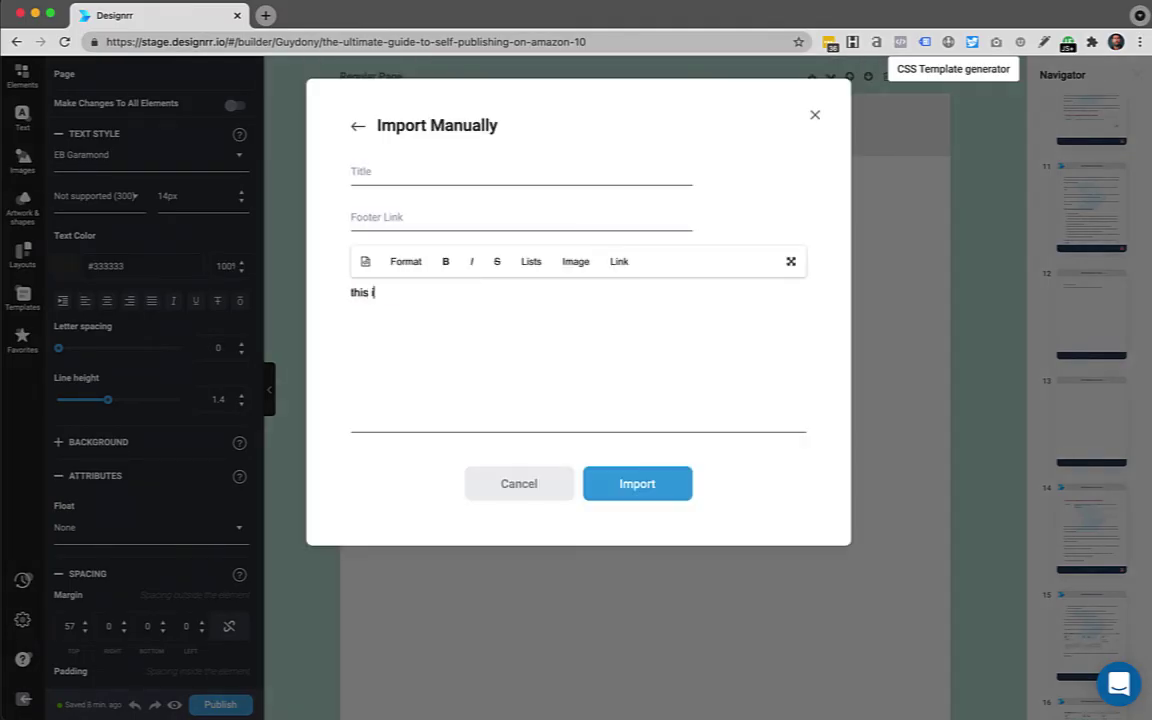
pyautogui.write('s my new pasted')
pyautogui.write(' content')
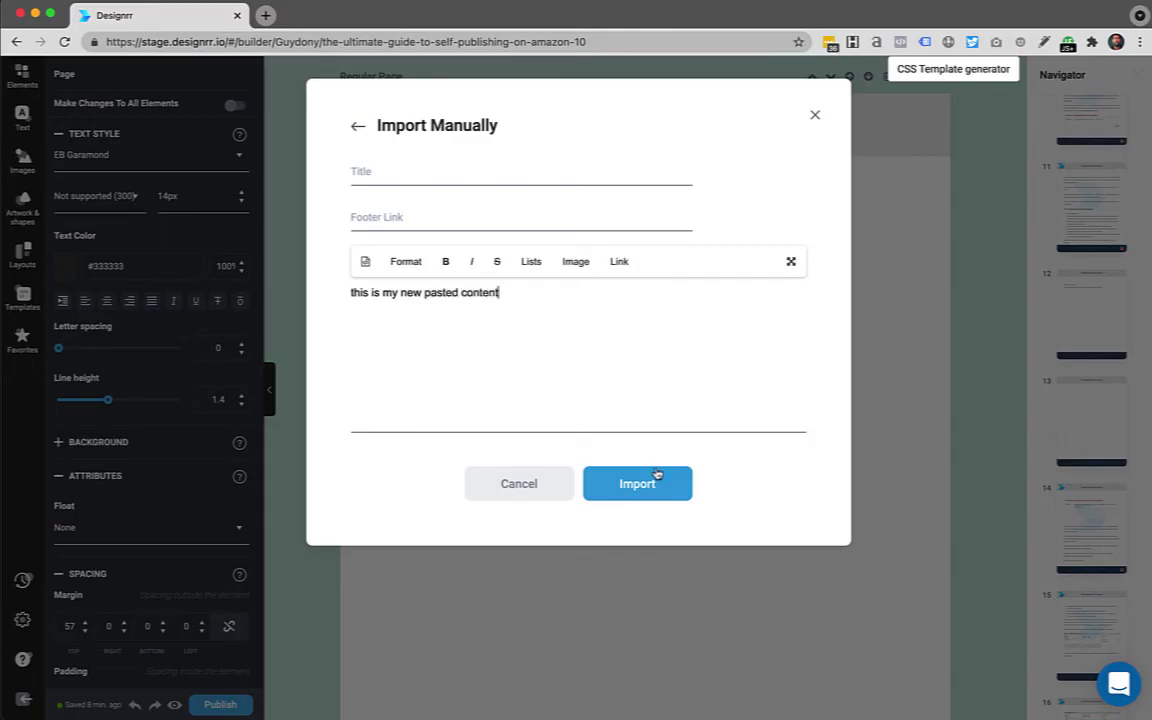
pyautogui.click(657, 478)
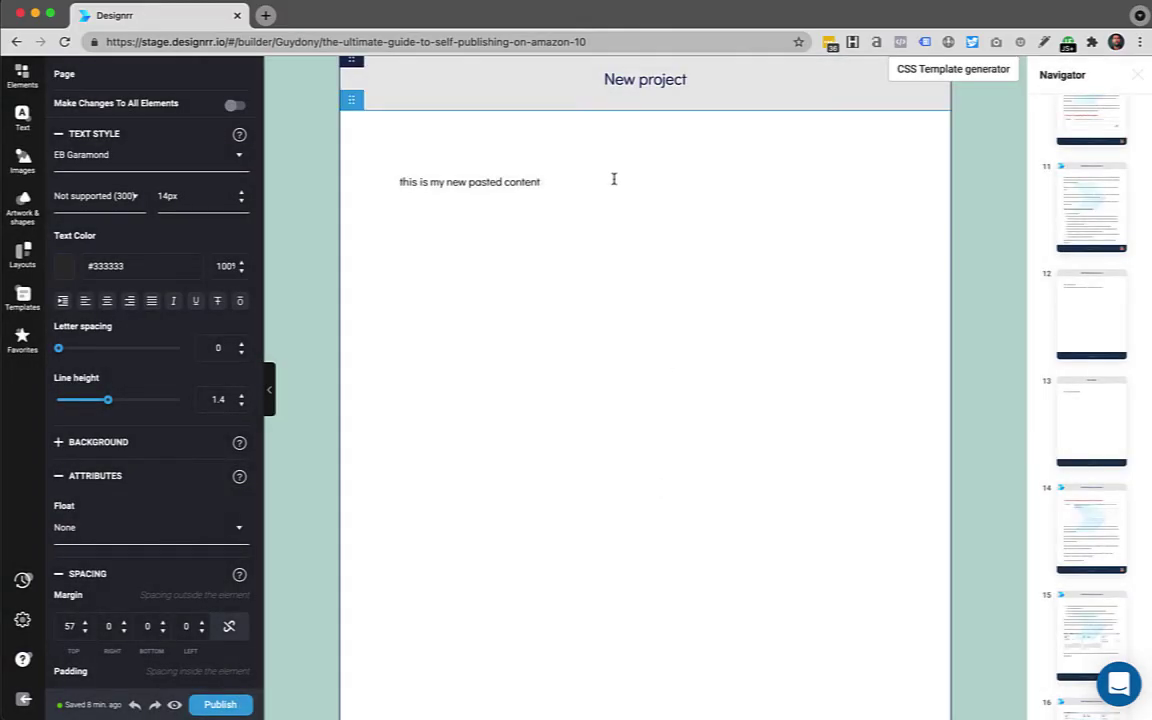
# - Preview the earliest 13:27 revision, cancel without reverting, then show the Browser Backups tab
pyautogui.click(510, 181)
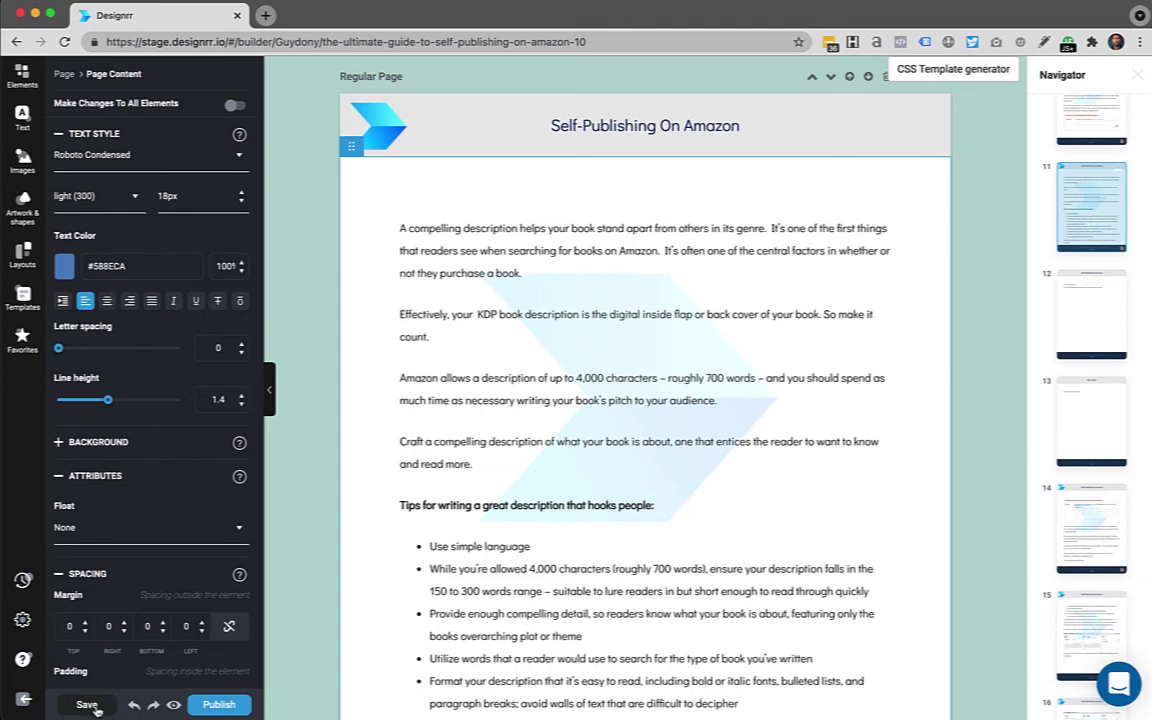
pyautogui.click(22, 580)
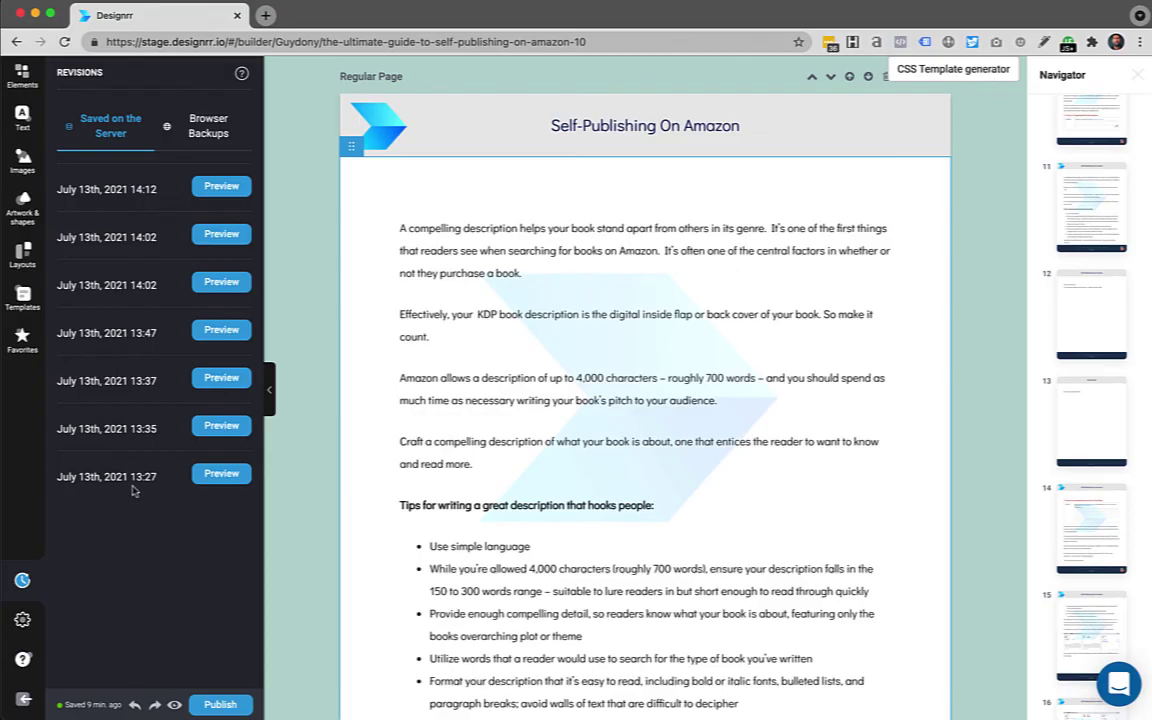
pyautogui.click(222, 474)
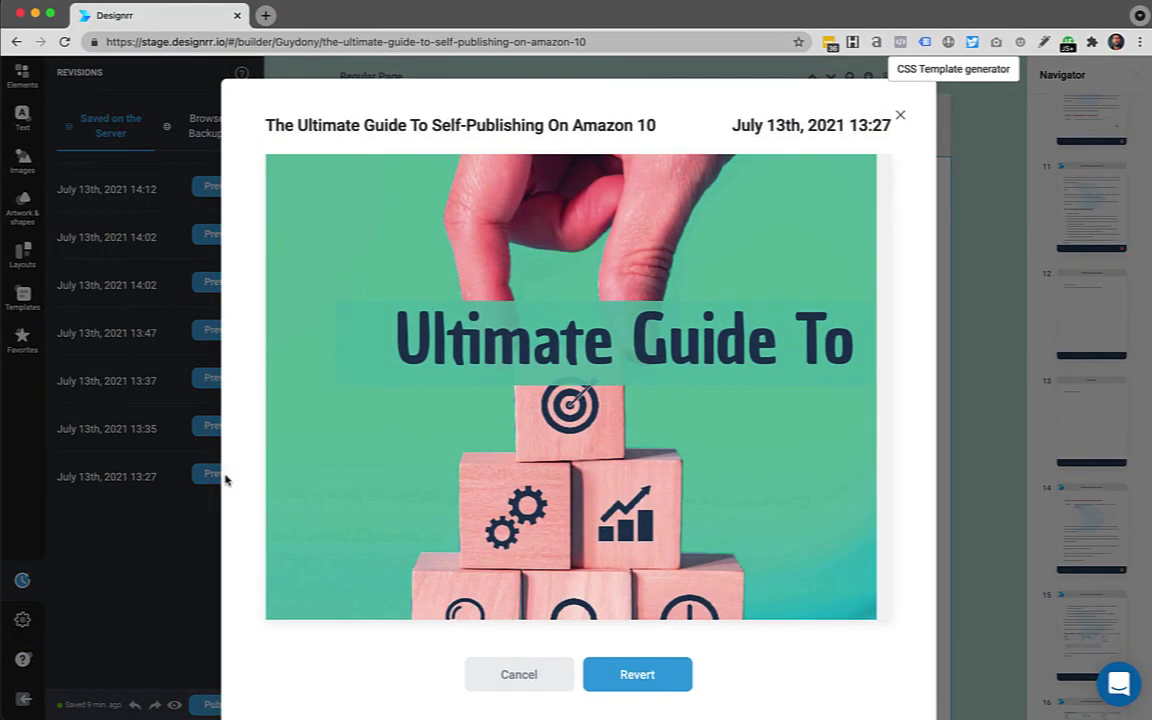
pyautogui.scroll(-2, 397, 470)
pyautogui.scroll(-3, 397, 473)
pyautogui.scroll(-5, 397, 473)
pyautogui.scroll(-5, 397, 473)
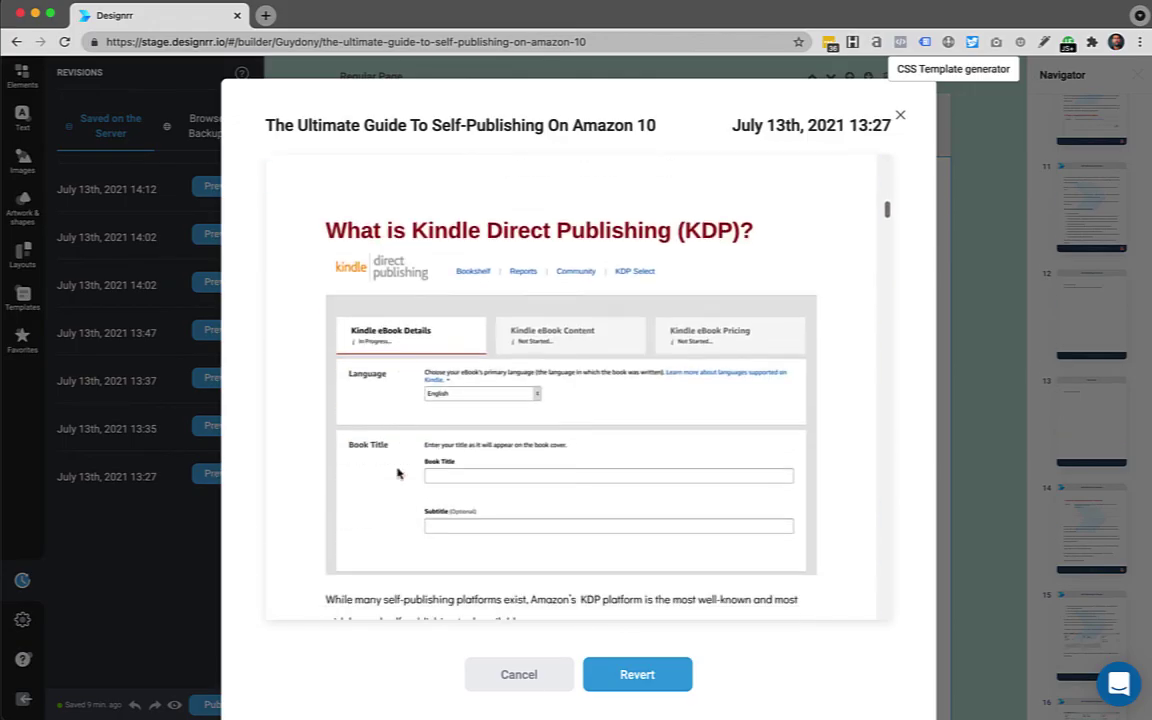
pyautogui.scroll(-5, 397, 473)
pyautogui.scroll(-5, 397, 473)
pyautogui.scroll(-3, 398, 473)
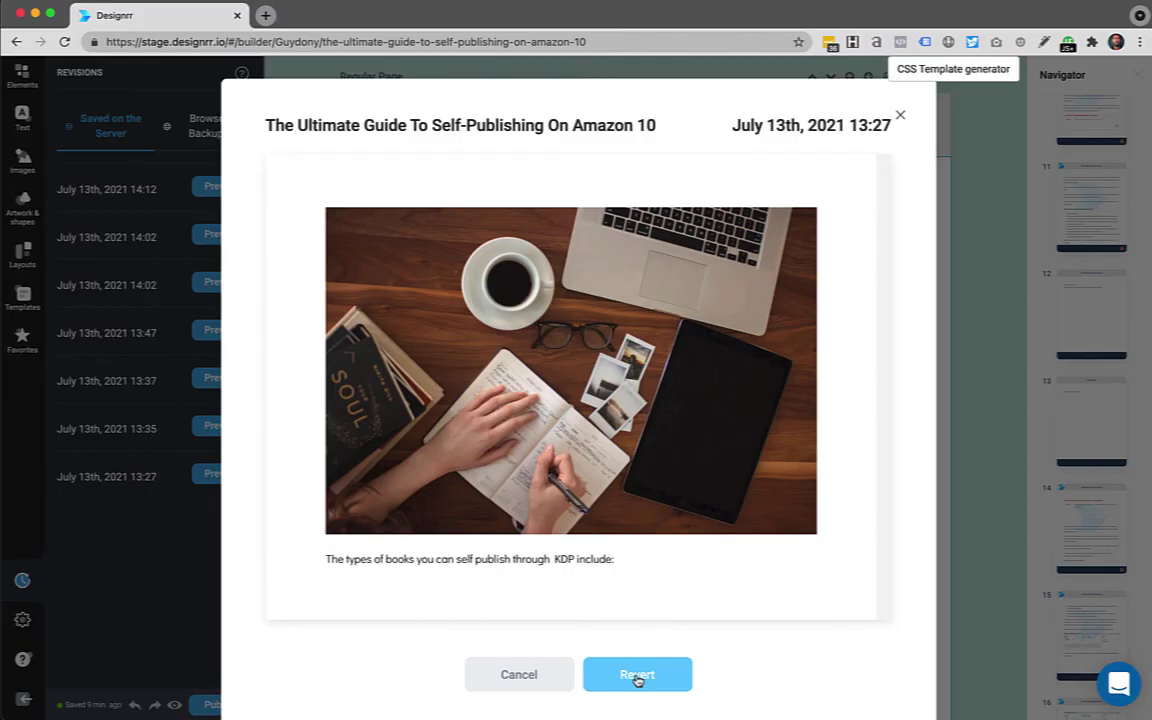
pyautogui.click(514, 675)
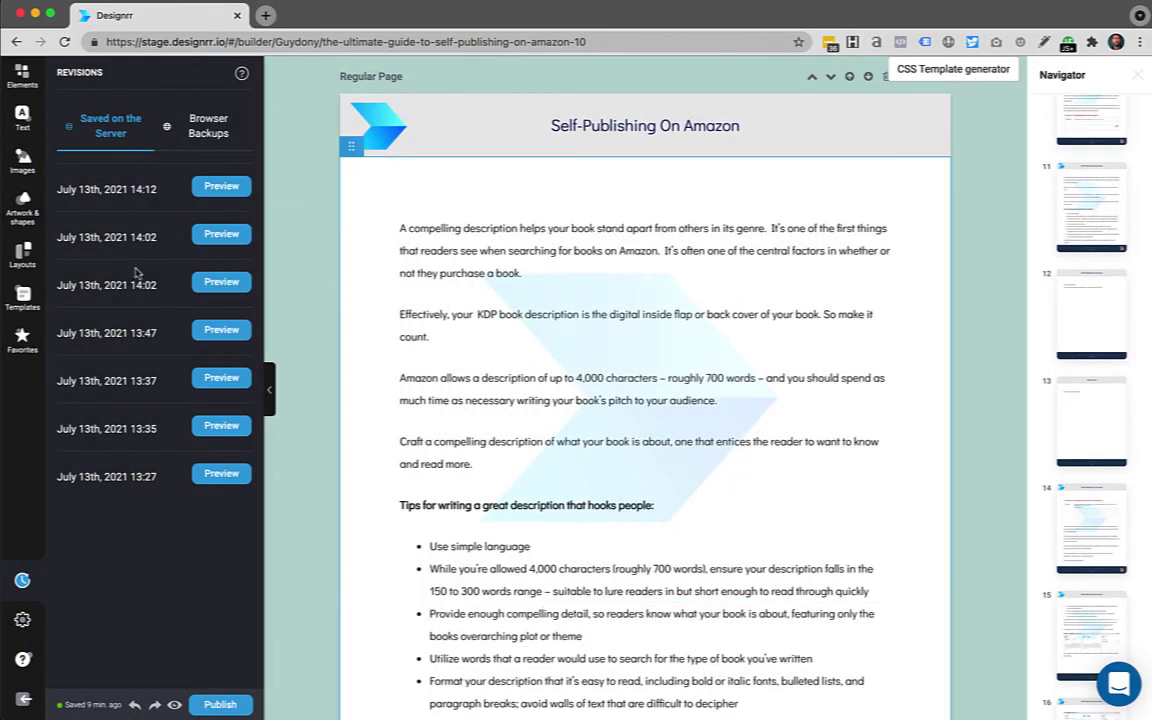
pyautogui.click(216, 134)
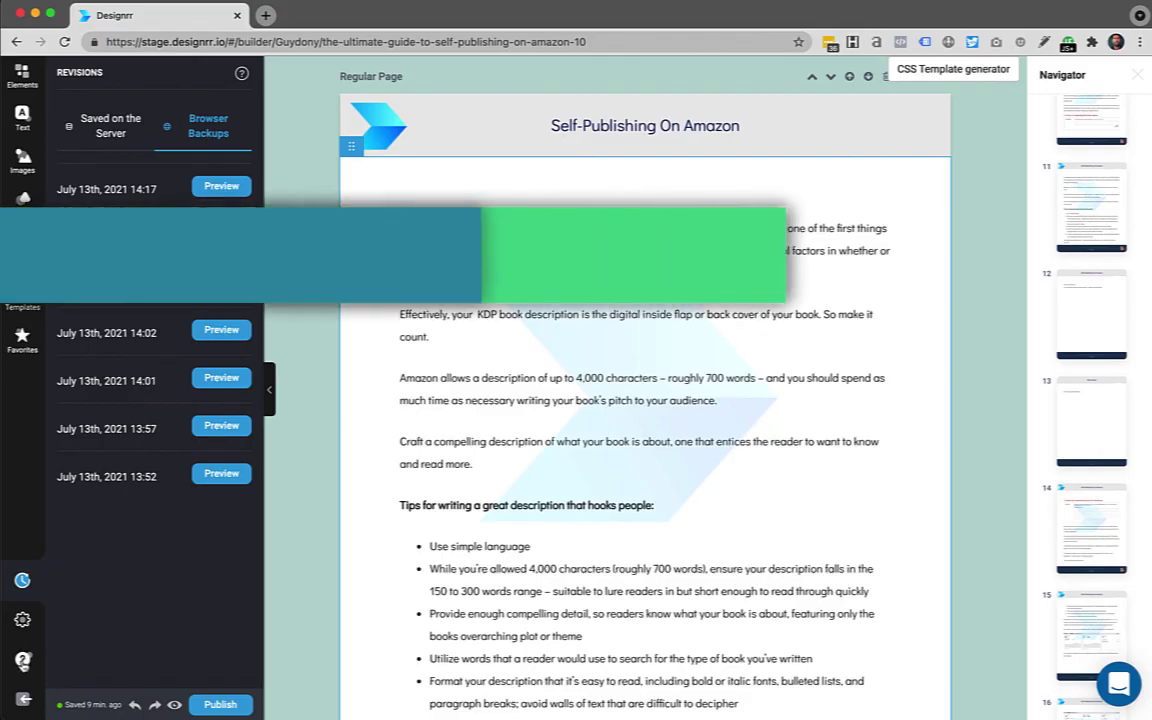
# - Open the Help panel from the question-mark icon in the left sidebar
pyautogui.click(22, 660)
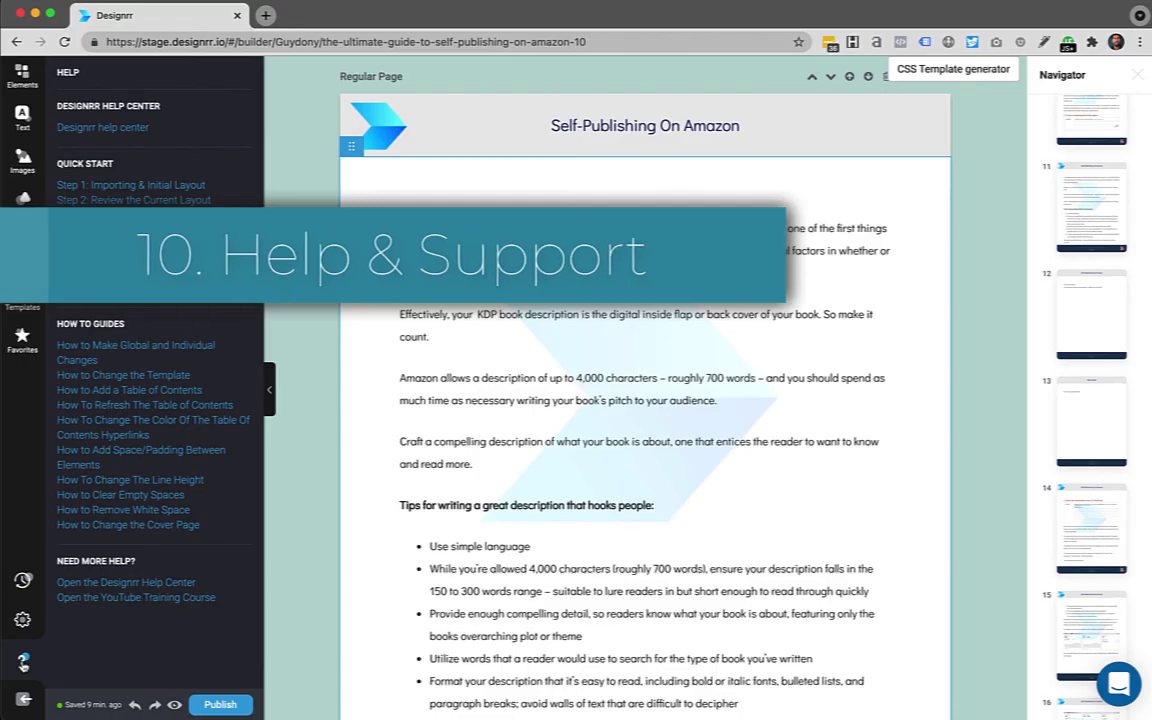